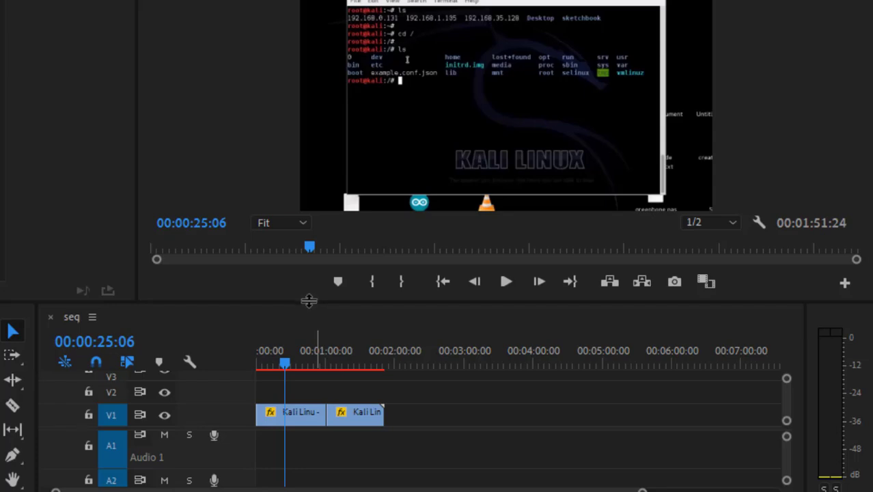
Raise the monitor/timeline divider slightly and save the project with Ctrl+S.
{"action": "left_click_drag", "start_coordinate": [309, 303], "coordinate": [309, 282]}
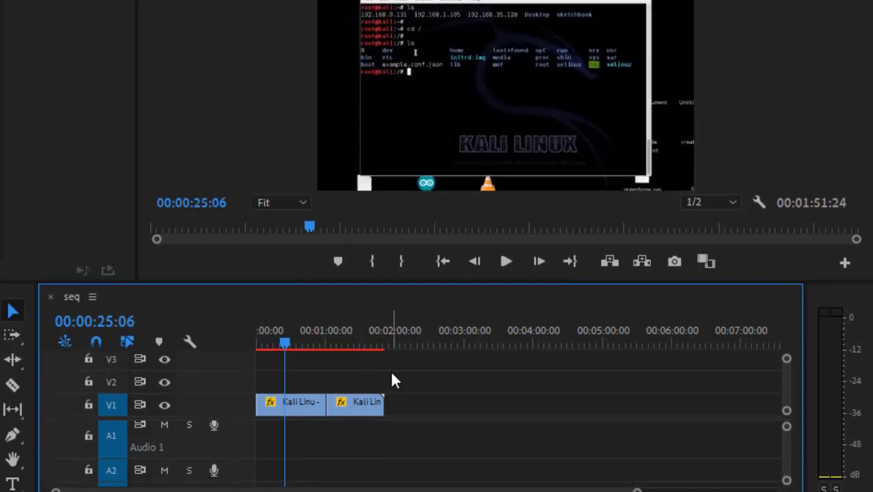
{"action": "key", "text": "ctrl+s"}
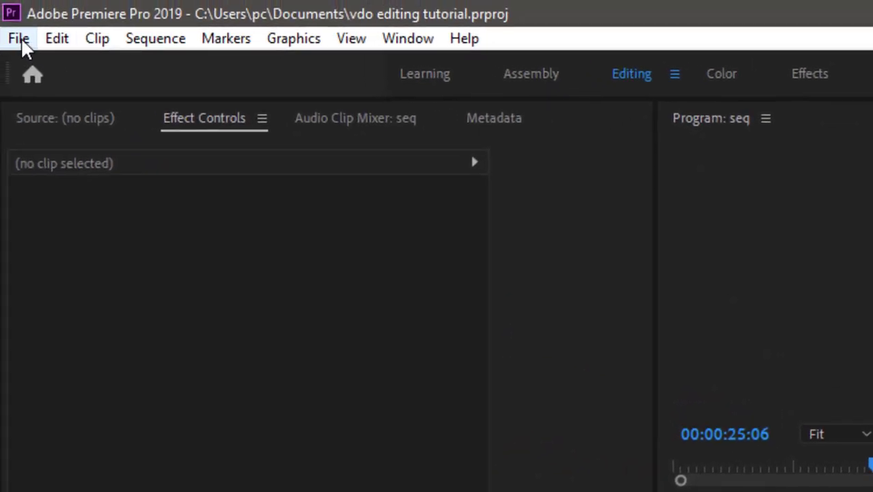
{"action": "left_click", "coordinate": [21, 41]}
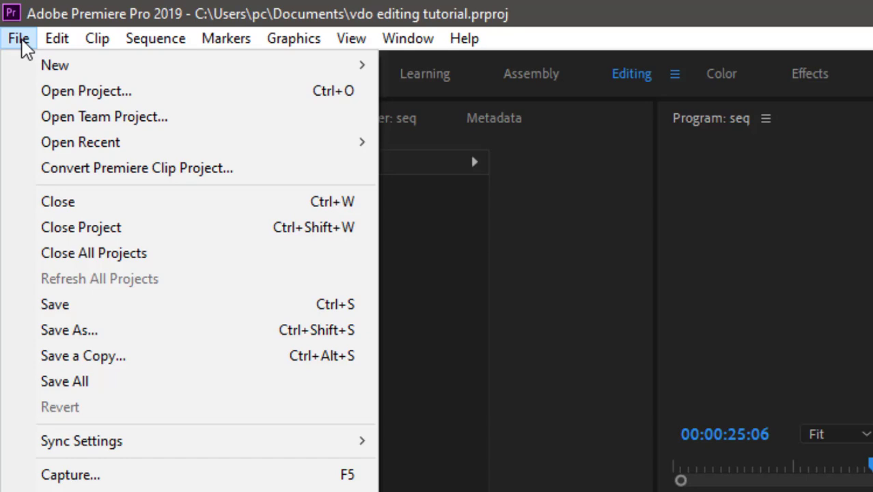
Create a new Legacy Title from File > New, naming it 1 instead of welcome.
{"action": "mouse_move", "coordinate": [343, 72]}
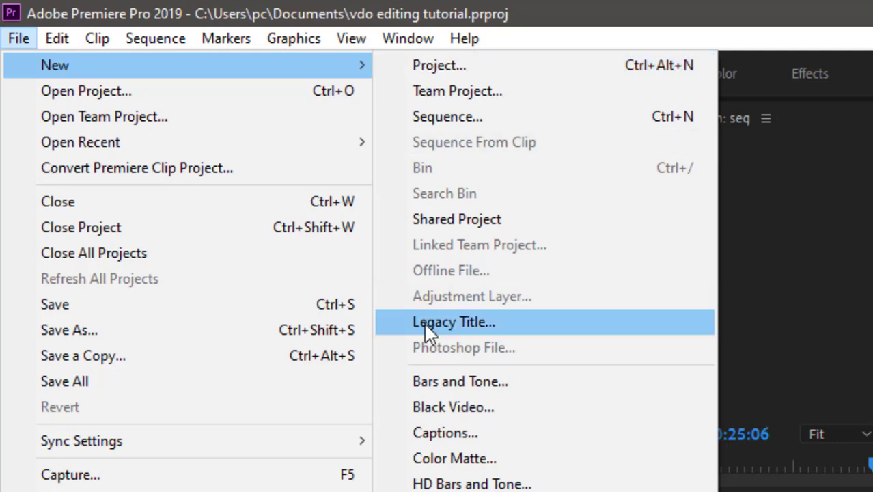
{"action": "left_click", "coordinate": [463, 324]}
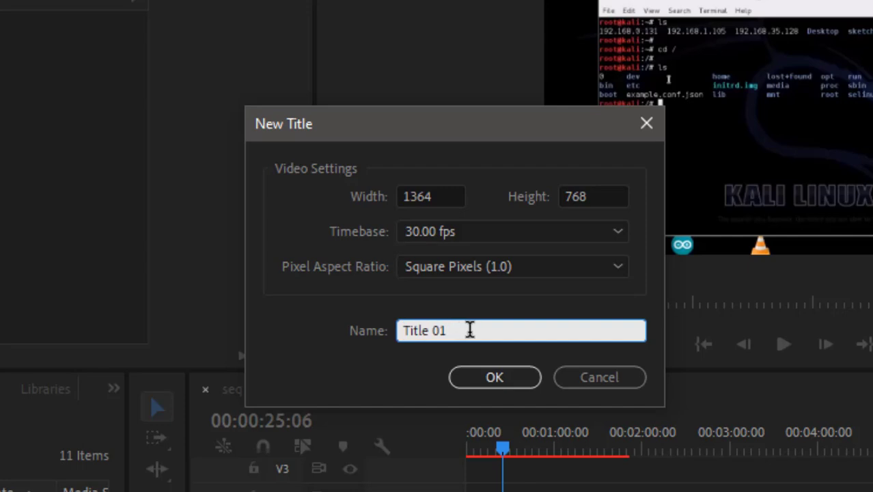
{"action": "left_click_drag", "start_coordinate": [469, 329], "coordinate": [339, 330]}
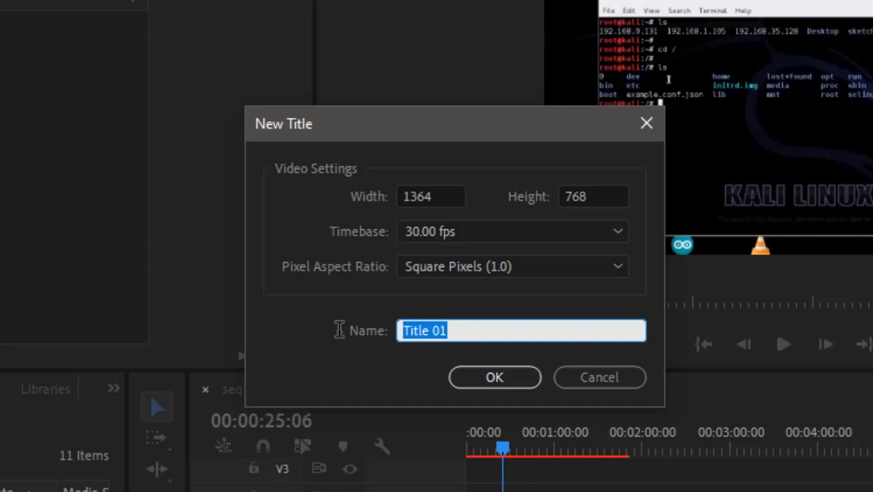
{"action": "type", "text": "we"}
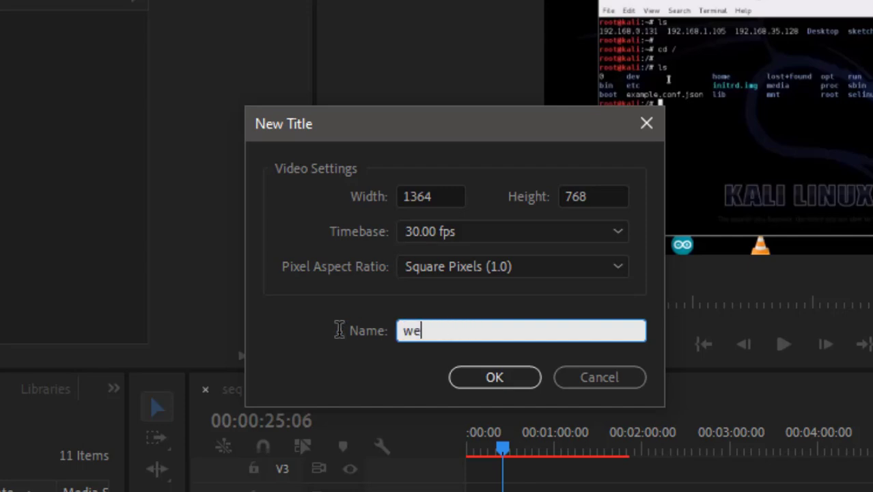
{"action": "type", "text": "lcome"}
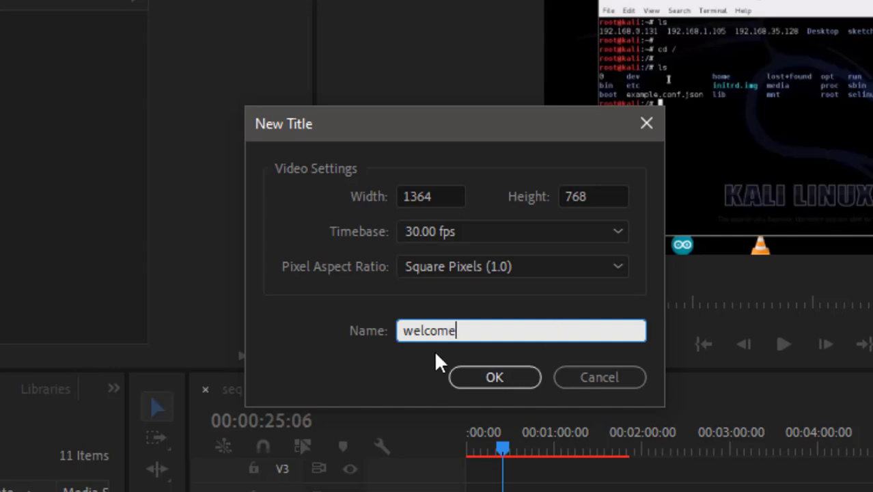
{"action": "left_click_drag", "start_coordinate": [468, 330], "coordinate": [272, 326]}
{"action": "type", "text": "1"}
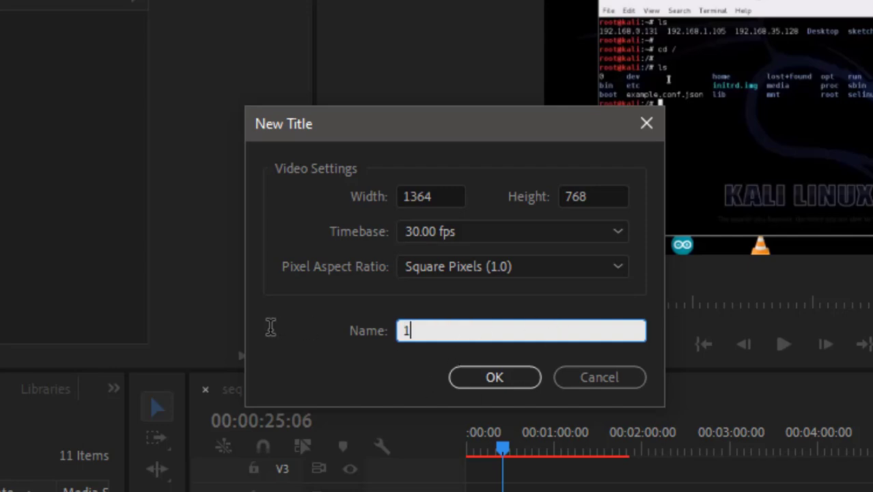
{"action": "left_click", "coordinate": [513, 384]}
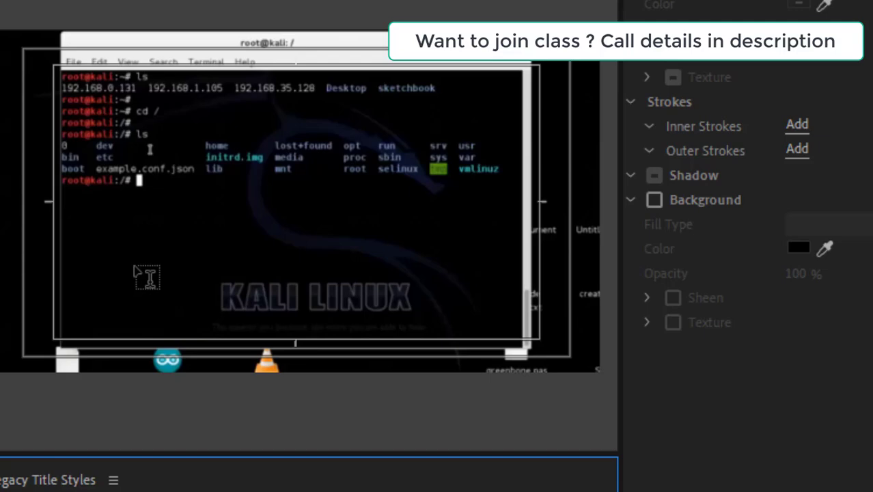
Type 'Welcome' on the title canvas above the KALI LINUX logo and select it.
{"action": "left_click", "coordinate": [136, 271]}
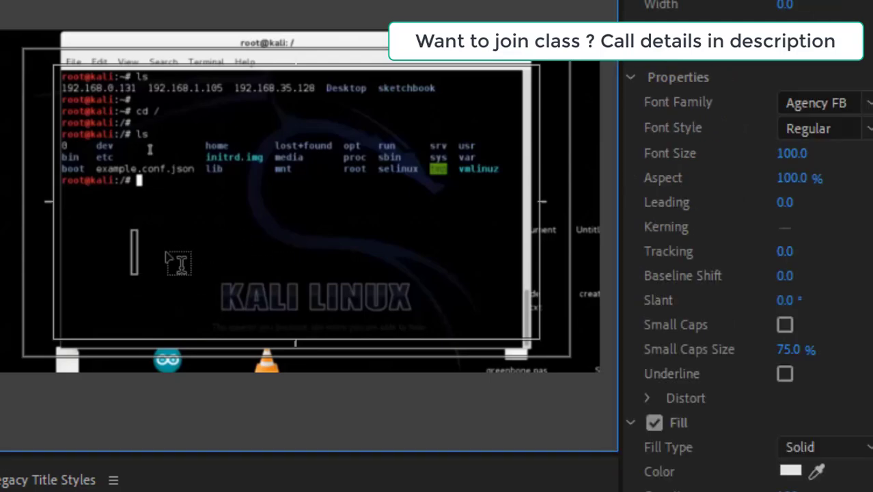
{"action": "type", "text": "Welcome"}
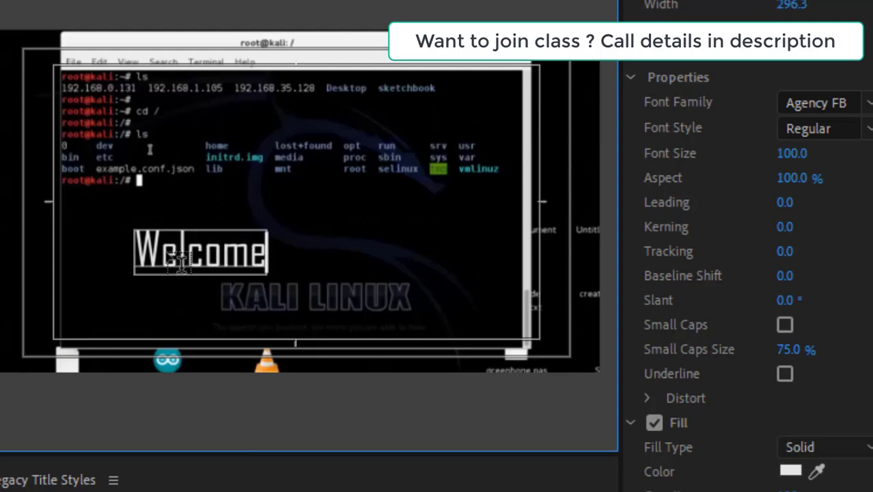
{"action": "double_click", "coordinate": [179, 261]}
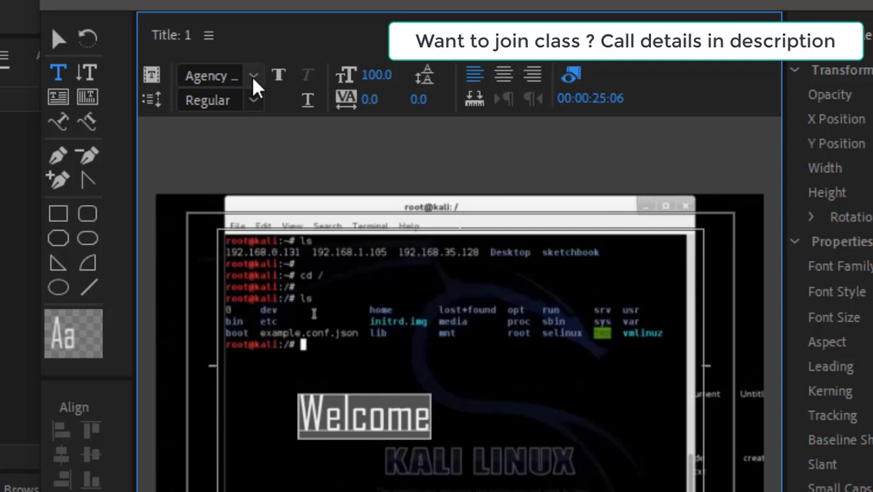
Set the Welcome text to Arial, trying Bold, Italic and Underline and turning each off.
{"action": "left_click", "coordinate": [253, 78]}
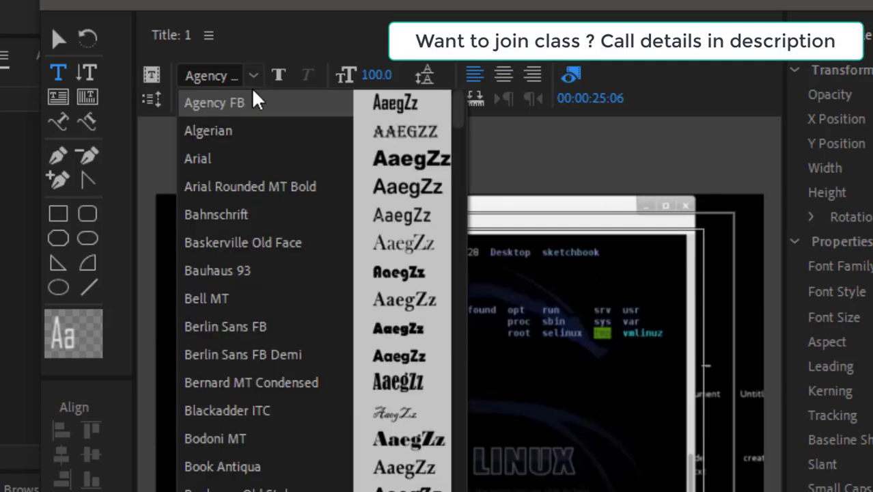
{"action": "left_click", "coordinate": [239, 162]}
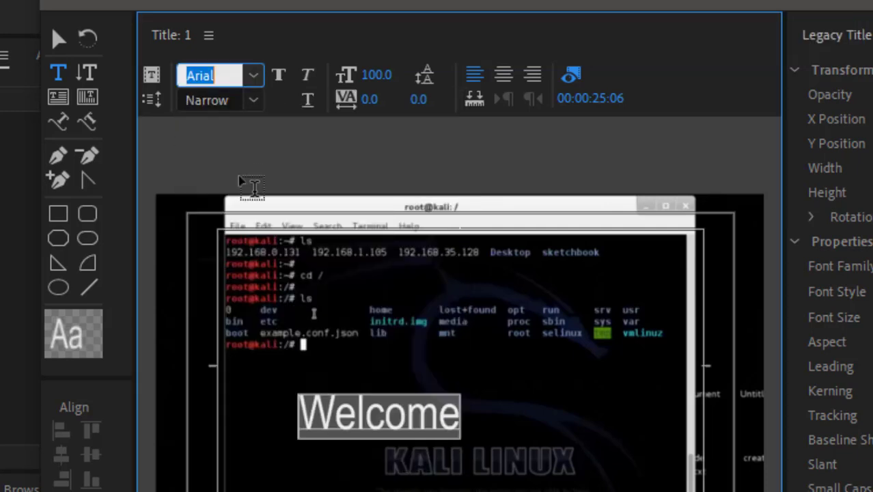
{"action": "left_click", "coordinate": [278, 73]}
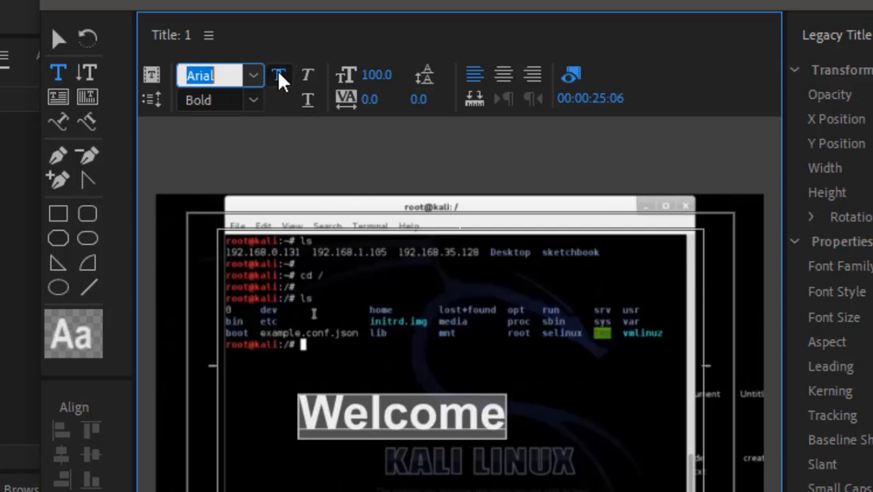
{"action": "left_click", "coordinate": [278, 72]}
{"action": "left_click", "coordinate": [301, 74]}
{"action": "left_click", "coordinate": [306, 82]}
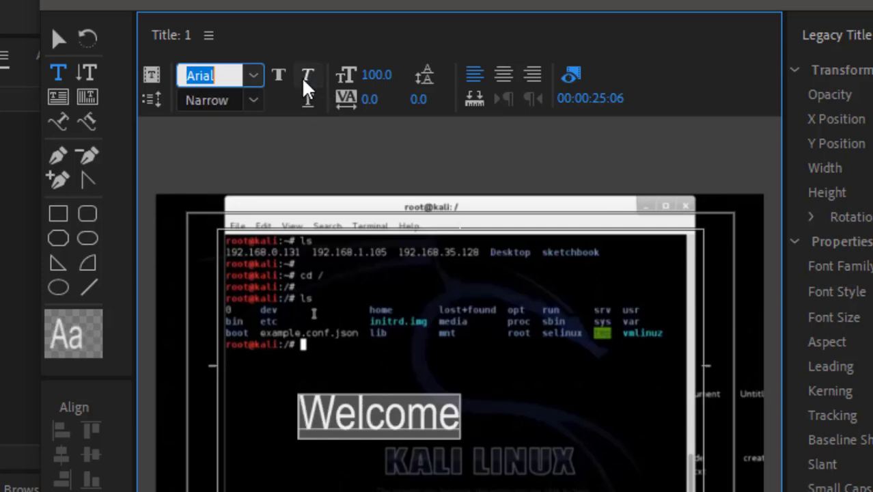
{"action": "left_click", "coordinate": [308, 103]}
{"action": "left_click", "coordinate": [307, 102]}
Reopen the font family list and scroll down toward Preeti.
{"action": "left_click", "coordinate": [252, 79]}
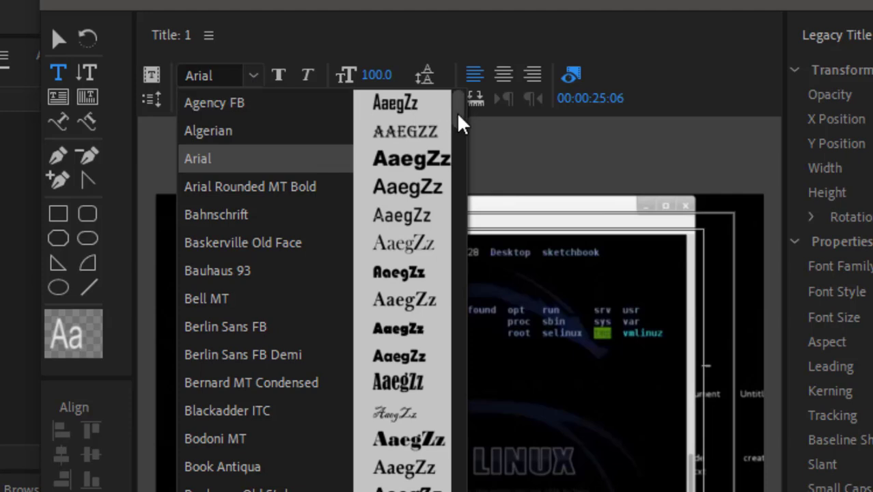
{"action": "left_click_drag", "start_coordinate": [458, 115], "coordinate": [457, 377]}
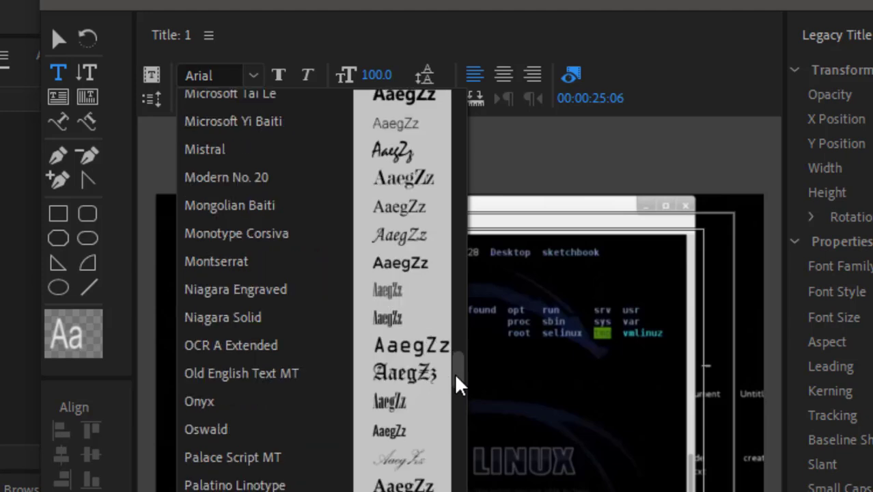
{"action": "left_click_drag", "start_coordinate": [457, 374], "coordinate": [456, 396]}
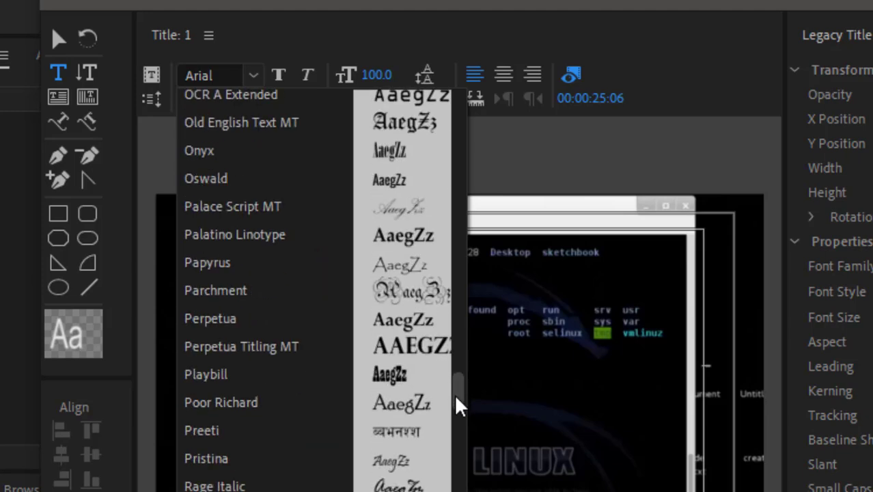
Apply the Preeti font and retype ':jfutd' so the title reads स्वागतम, then select it.
{"action": "left_click", "coordinate": [242, 429]}
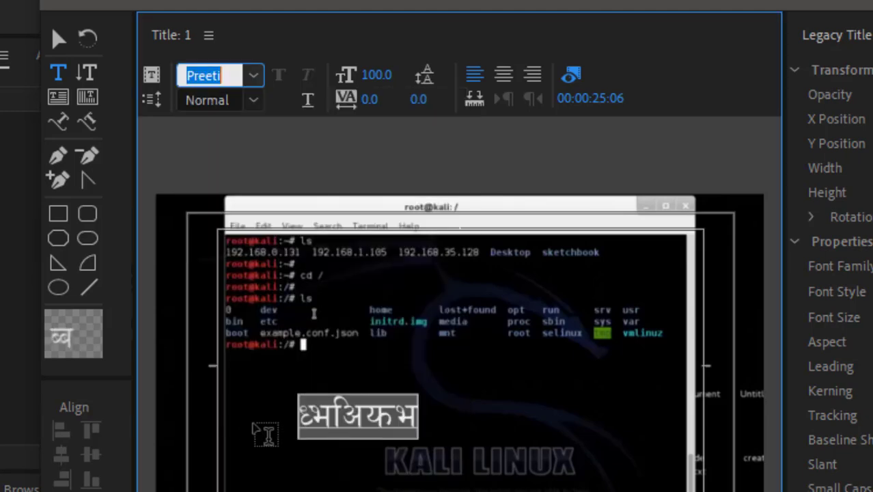
{"action": "left_click", "coordinate": [362, 415]}
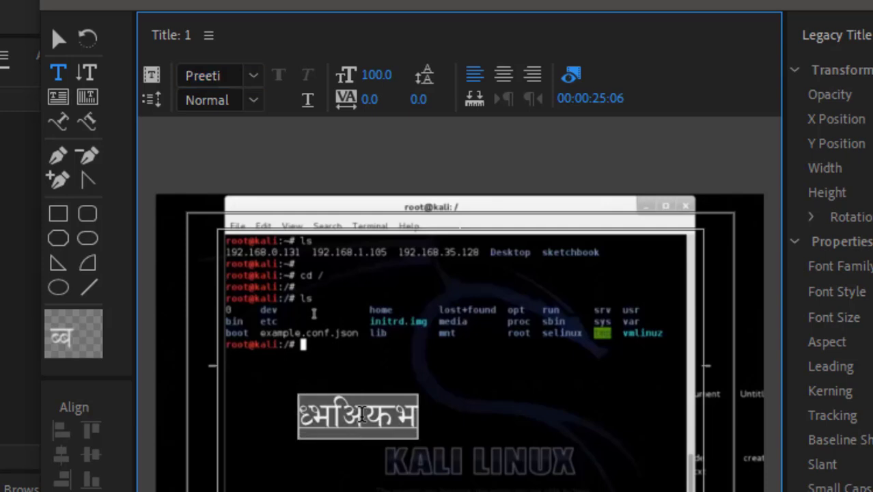
{"action": "type", "text": ":jfu"}
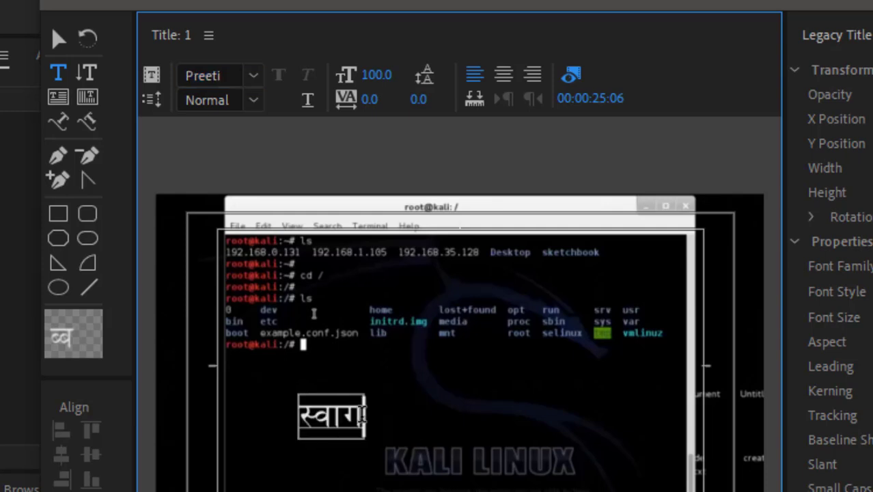
{"action": "type", "text": "td"}
{"action": "key", "text": "ctrl+a"}
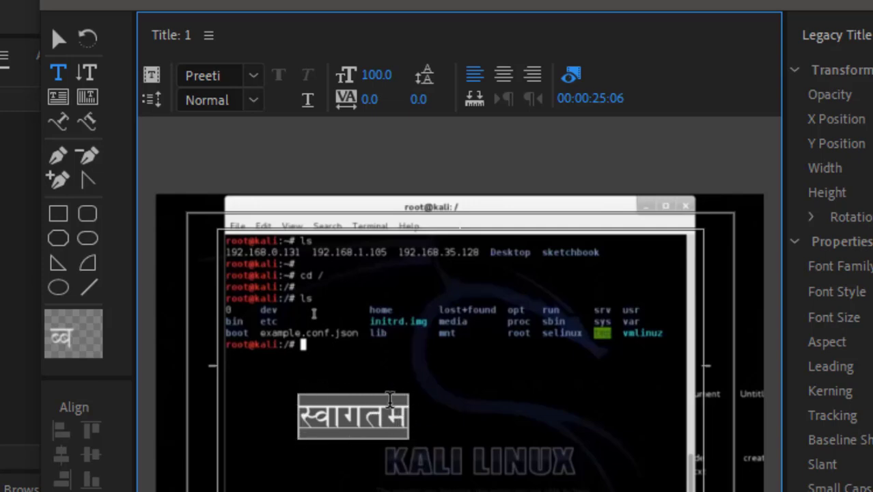
{"action": "left_click", "coordinate": [365, 418]}
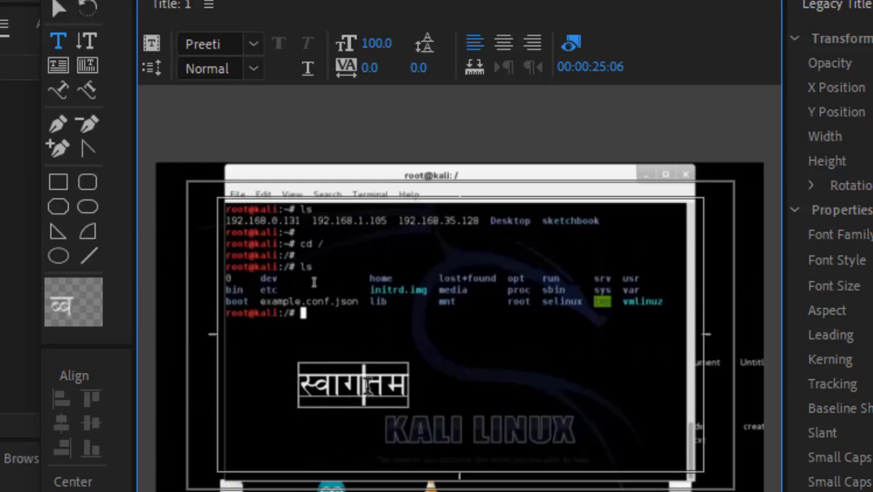
{"action": "double_click", "coordinate": [367, 387]}
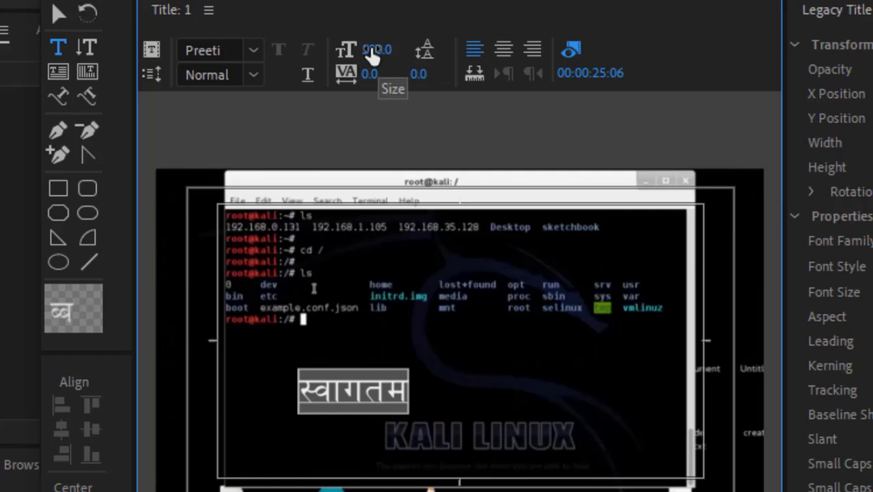
Set the title's font size to 200 and move the text up and right.
{"action": "mouse_move", "coordinate": [372, 56]}
{"action": "left_mouse_down"}
{"action": "mouse_move", "coordinate": [436, 56]}
{"action": "mouse_move", "coordinate": [364, 56]}
{"action": "mouse_move", "coordinate": [384, 56]}
{"action": "left_mouse_up"}
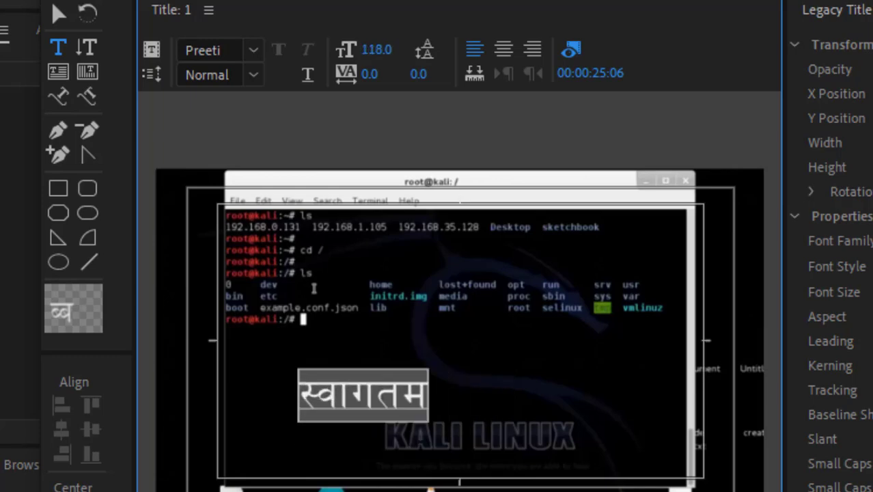
{"action": "left_click", "coordinate": [382, 50]}
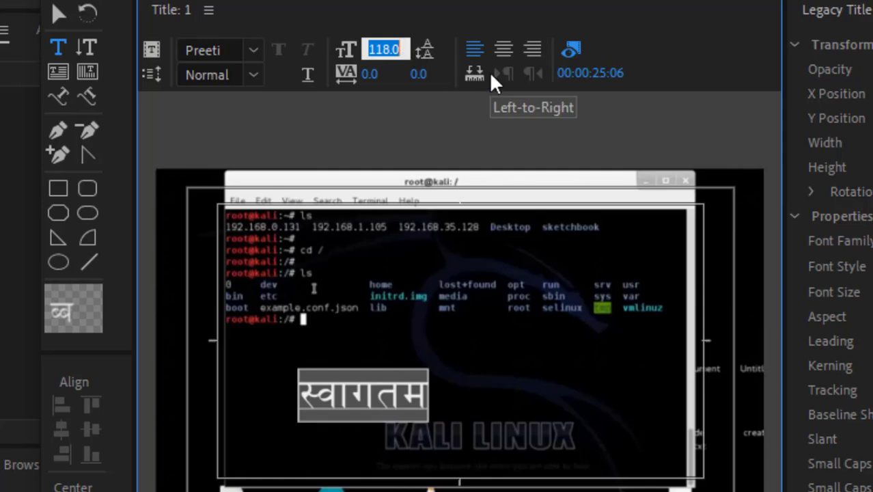
{"action": "type", "text": "200"}
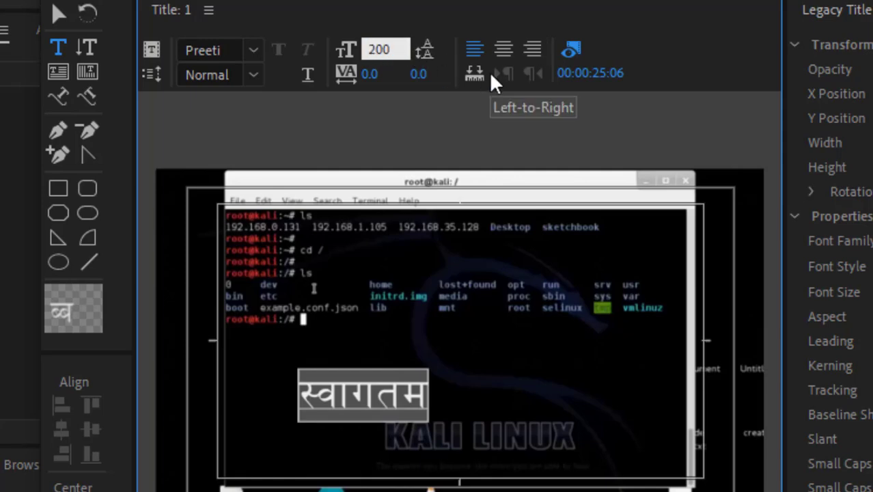
{"action": "key", "text": "Return"}
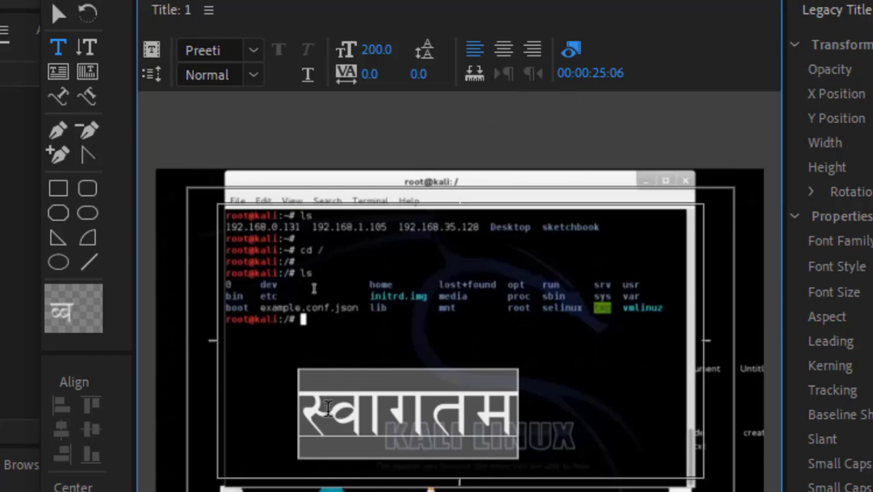
{"action": "left_click", "coordinate": [332, 418]}
{"action": "left_click_drag", "start_coordinate": [354, 377], "coordinate": [373, 326]}
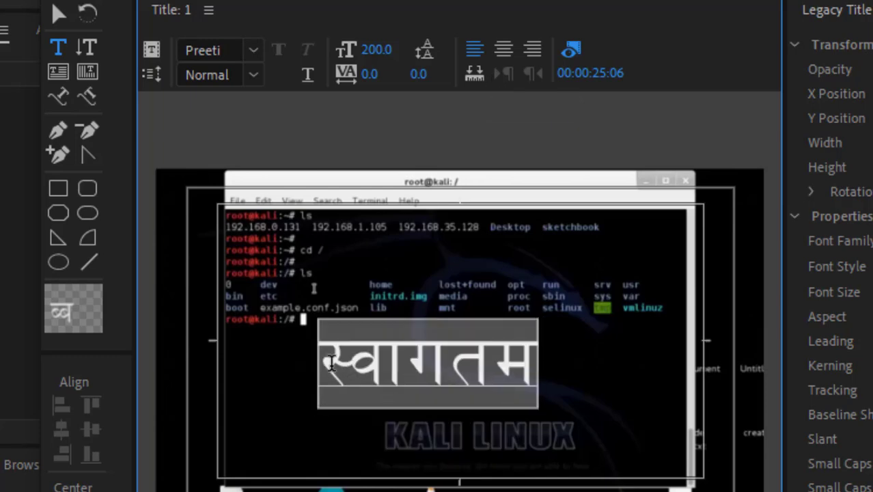
With the Selection Tool, resize the title to 215.9 and centre it above the KALI LINUX logo.
{"action": "left_click", "coordinate": [54, 10]}
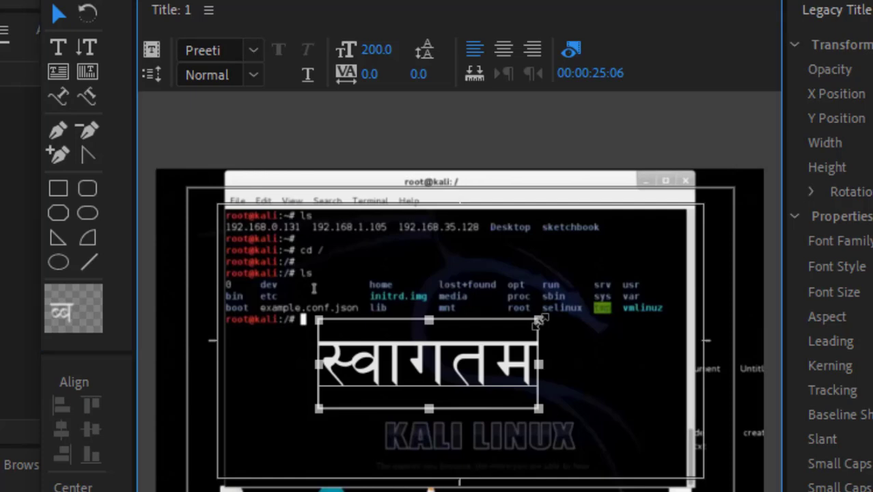
{"action": "mouse_move", "coordinate": [540, 321]}
{"action": "left_mouse_down"}
{"action": "mouse_move", "coordinate": [516, 372]}
{"action": "mouse_move", "coordinate": [497, 302]}
{"action": "mouse_move", "coordinate": [602, 299]}
{"action": "mouse_move", "coordinate": [539, 320]}
{"action": "left_mouse_up"}
{"action": "left_click", "coordinate": [539, 320]}
{"action": "left_click_drag", "start_coordinate": [519, 340], "coordinate": [559, 320]}
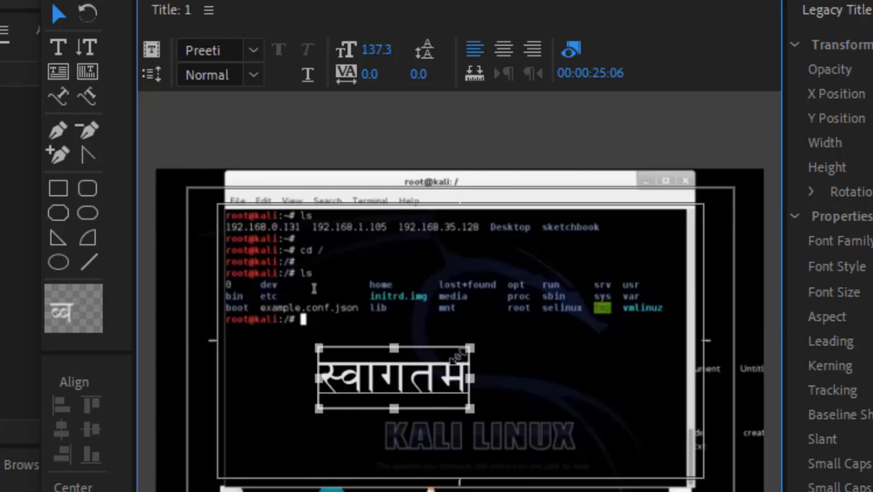
{"action": "mouse_move", "coordinate": [611, 330]}
{"action": "left_mouse_down"}
{"action": "mouse_move", "coordinate": [549, 347]}
{"action": "mouse_move", "coordinate": [561, 344]}
{"action": "left_mouse_up"}
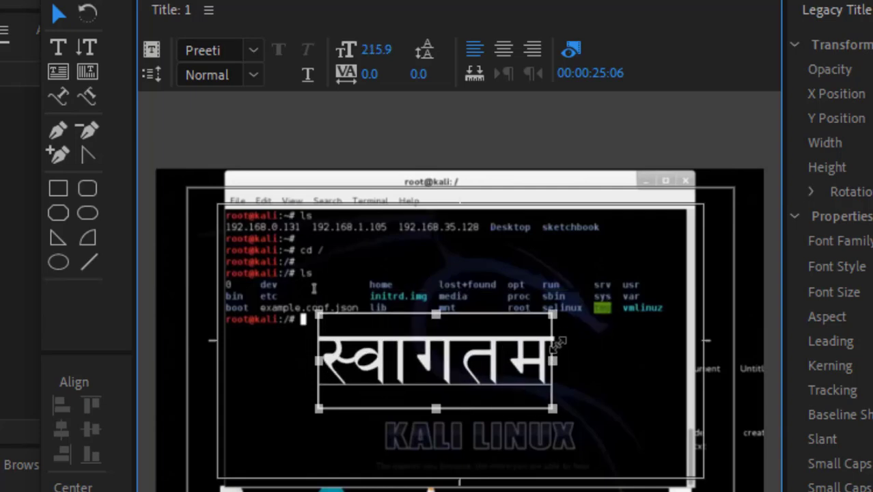
{"action": "left_click_drag", "start_coordinate": [480, 363], "coordinate": [503, 363]}
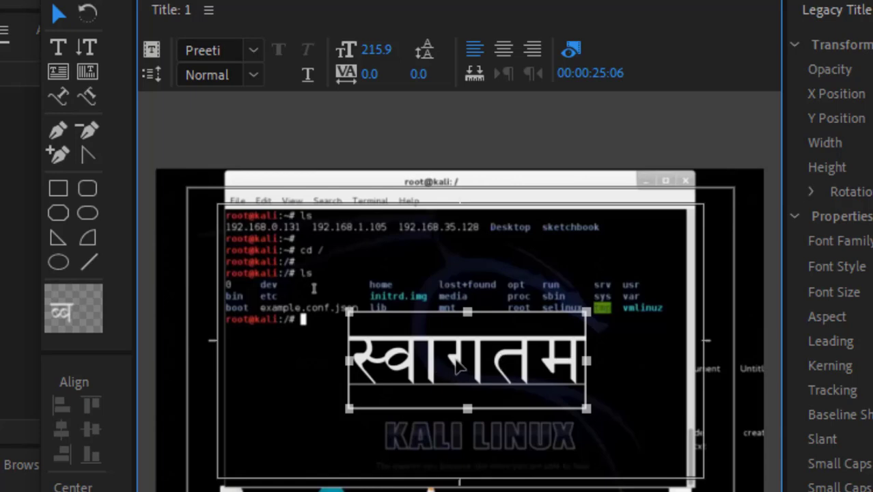
{"action": "left_click_drag", "start_coordinate": [456, 365], "coordinate": [298, 263]}
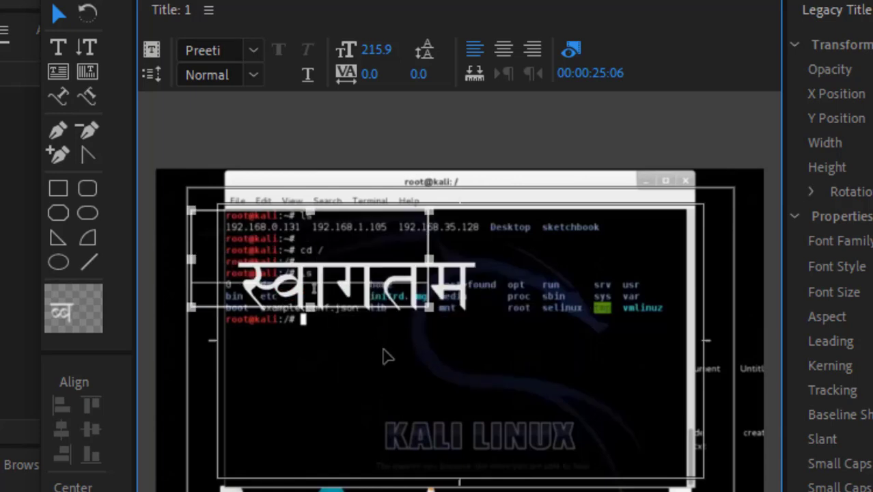
{"action": "left_click_drag", "start_coordinate": [386, 356], "coordinate": [451, 349]}
Enter text editing on the स्वागतम title and adjust panel dividers to widen Title Properties.
{"action": "double_click", "coordinate": [449, 344]}
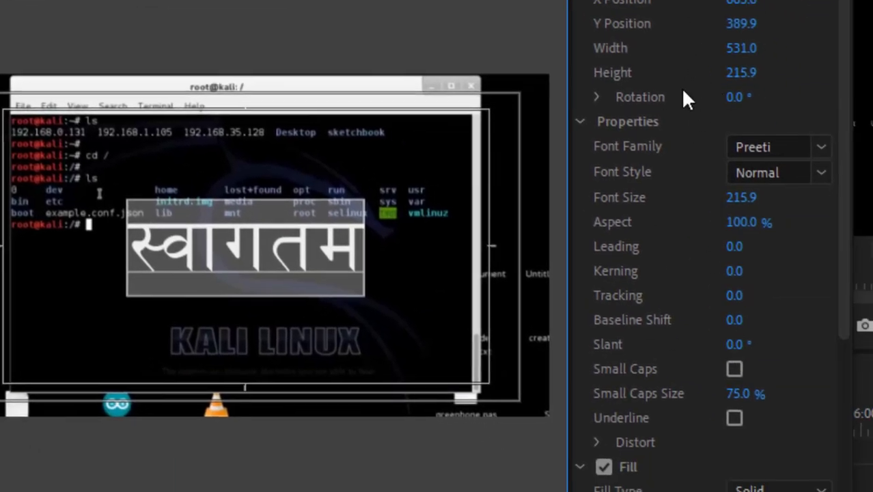
{"action": "left_click_drag", "start_coordinate": [569, 251], "coordinate": [813, 275]}
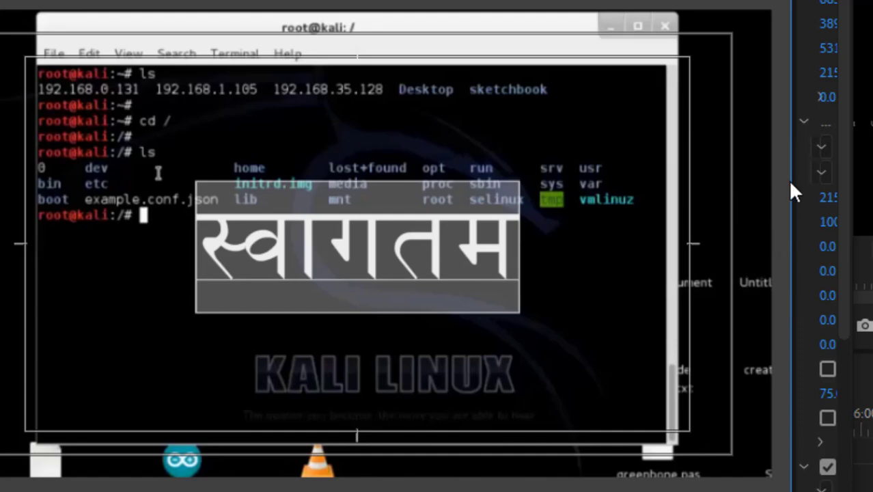
{"action": "left_click_drag", "start_coordinate": [790, 191], "coordinate": [646, 208]}
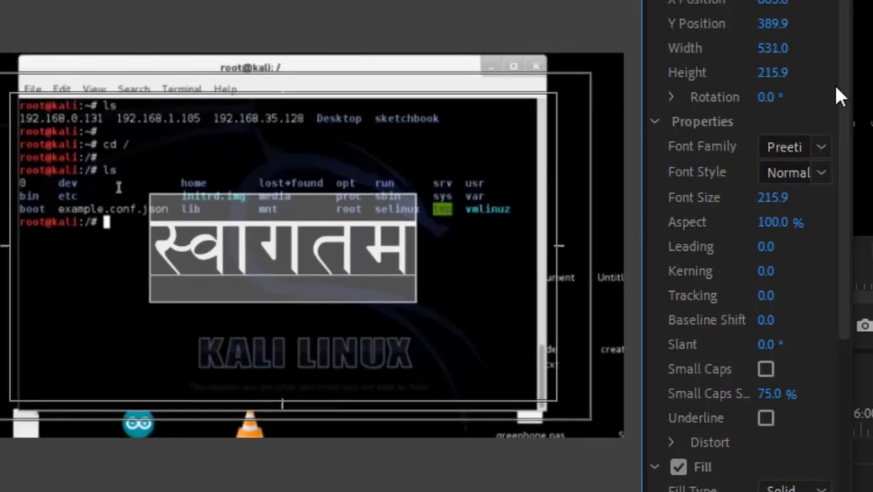
Keep Fill Type Solid and change the title's fill colour from E5E5E5 to red F00707.
{"action": "scroll", "coordinate": [851, 154], "scroll_direction": "down", "scroll_amount": 3}
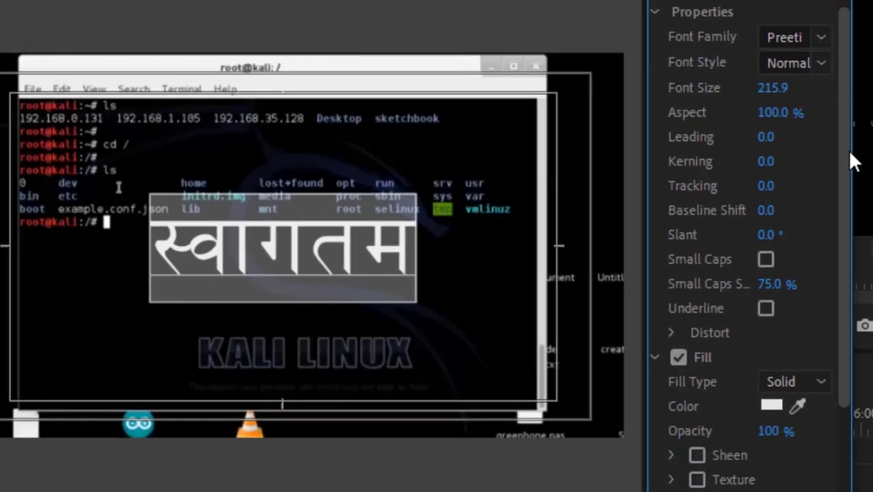
{"action": "left_click_drag", "start_coordinate": [851, 161], "coordinate": [852, 259]}
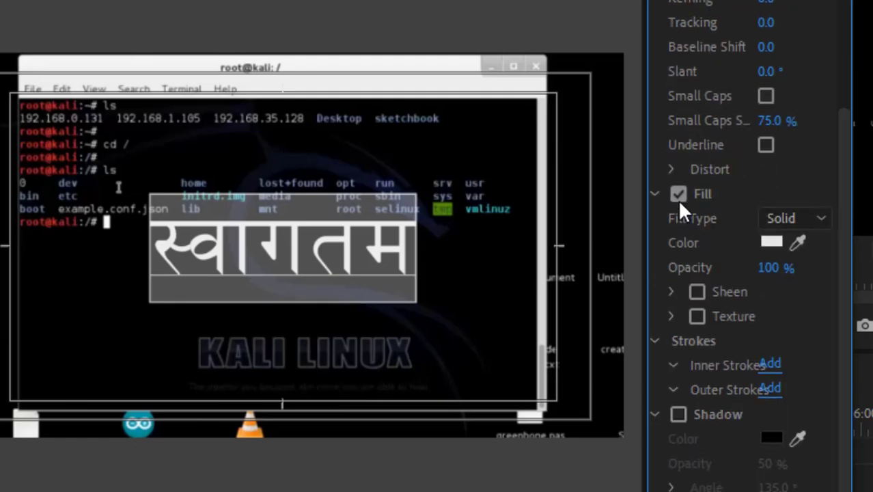
{"action": "left_click", "coordinate": [776, 225]}
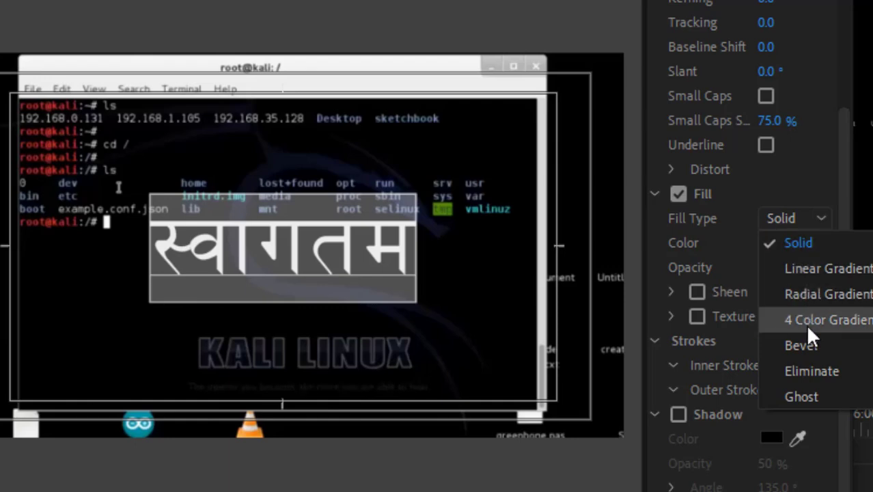
{"action": "left_click", "coordinate": [789, 239]}
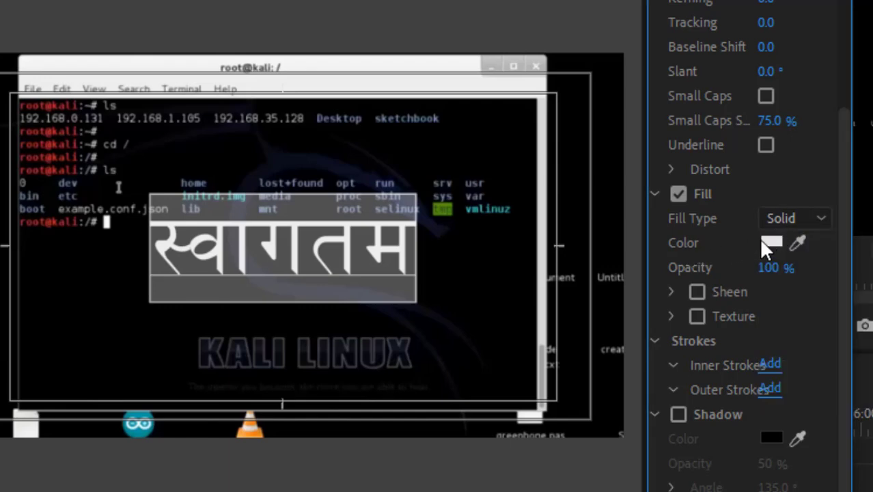
{"action": "left_click", "coordinate": [774, 243]}
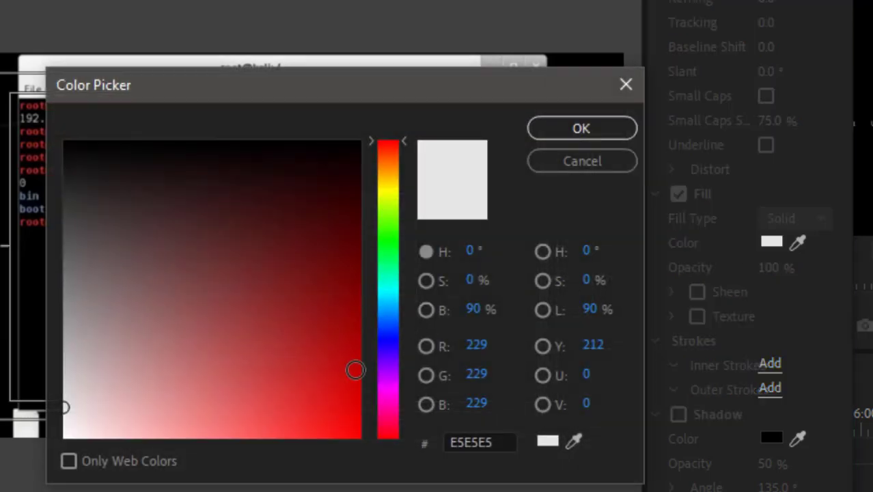
{"action": "left_click", "coordinate": [351, 419]}
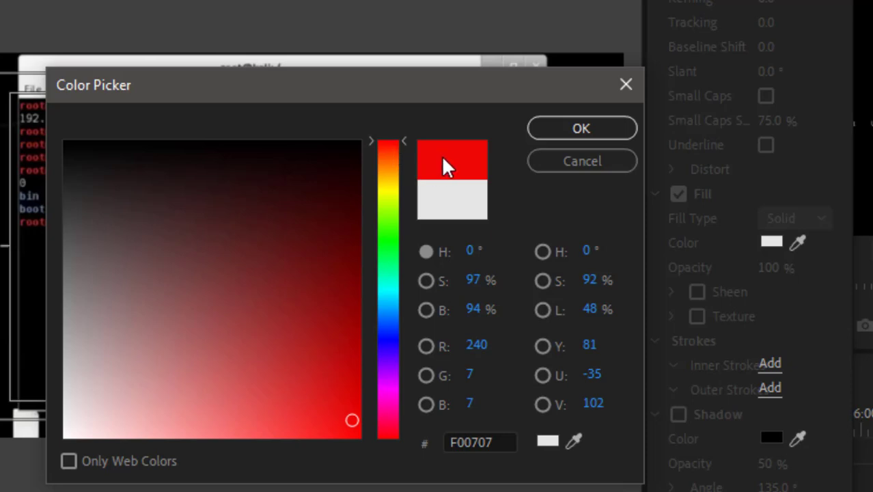
{"action": "left_click", "coordinate": [576, 129]}
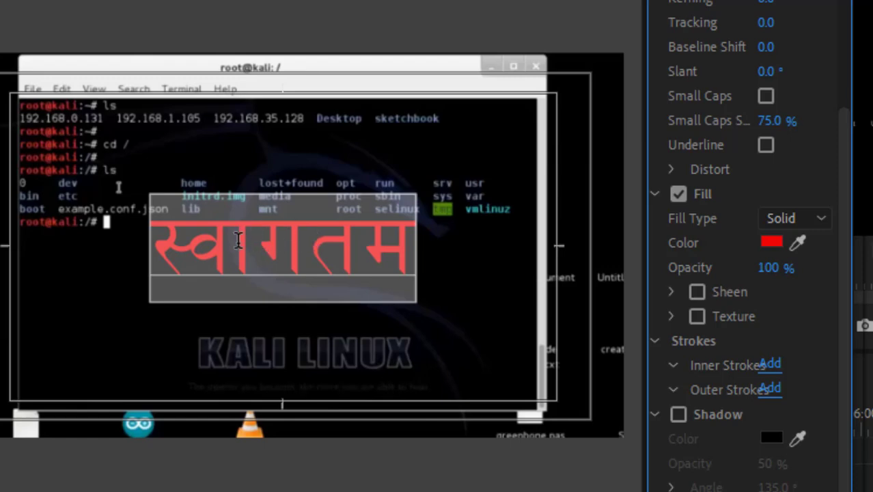
Exit text editing and add a black Edge outer stroke of size 10 to the title.
{"action": "left_click", "coordinate": [243, 238]}
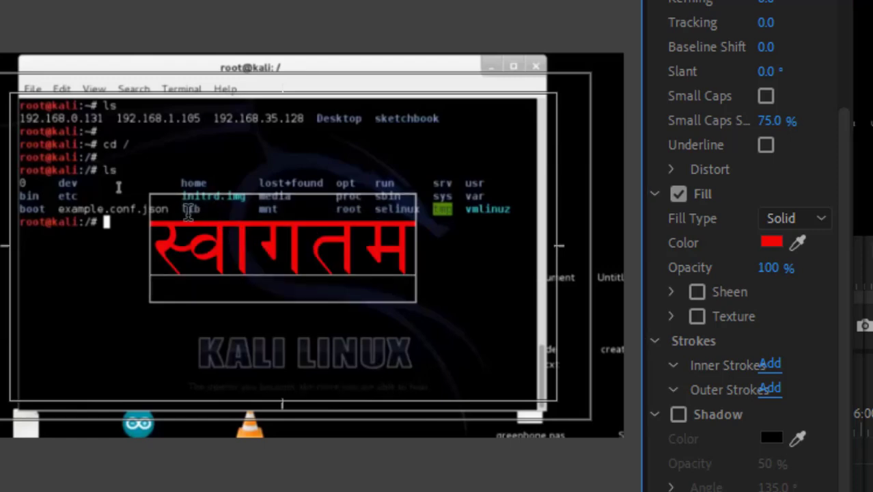
{"action": "key", "text": "Escape"}
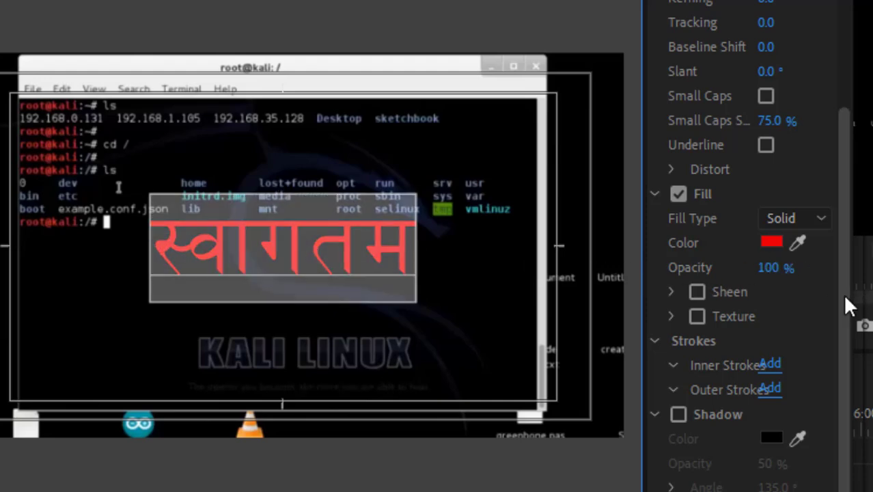
{"action": "scroll", "coordinate": [835, 366], "scroll_direction": "down", "scroll_amount": 1}
{"action": "scroll", "coordinate": [834, 359], "scroll_direction": "down", "scroll_amount": 2}
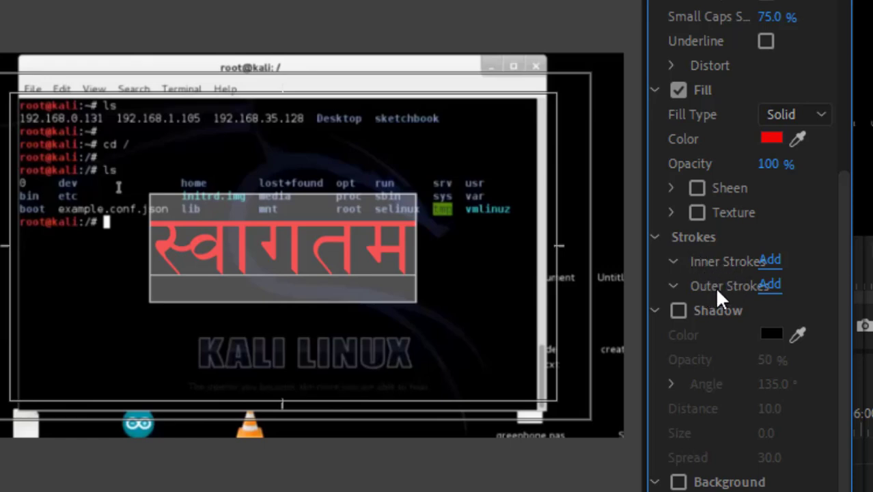
{"action": "left_click", "coordinate": [769, 286]}
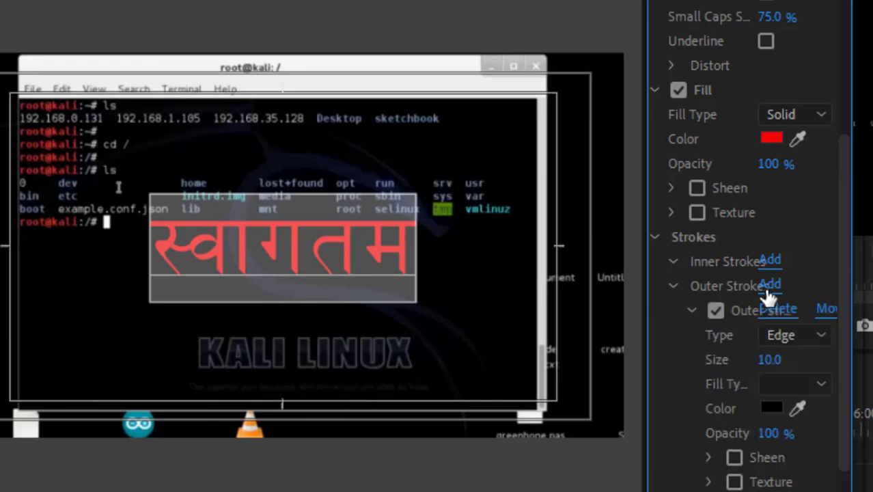
{"action": "left_click_drag", "start_coordinate": [842, 304], "coordinate": [839, 339]}
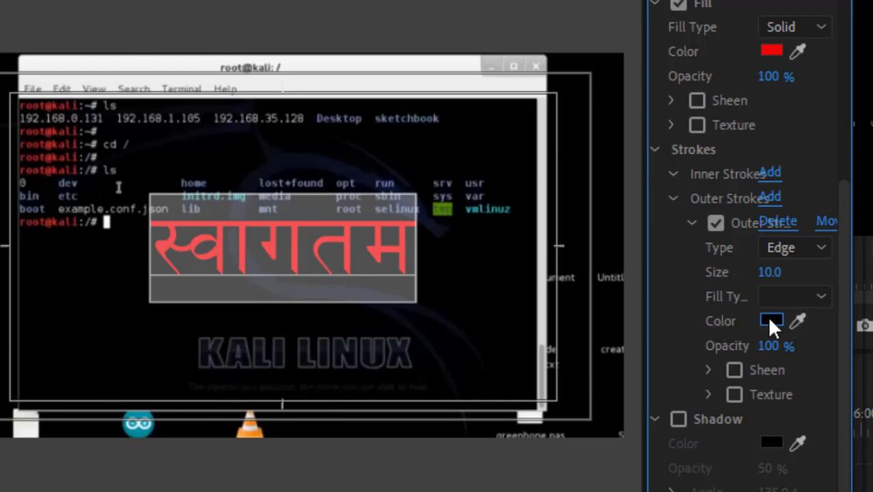
Recolour the outer stroke to yellow F3F609 after briefly trying a blue shade.
{"action": "left_click", "coordinate": [770, 318]}
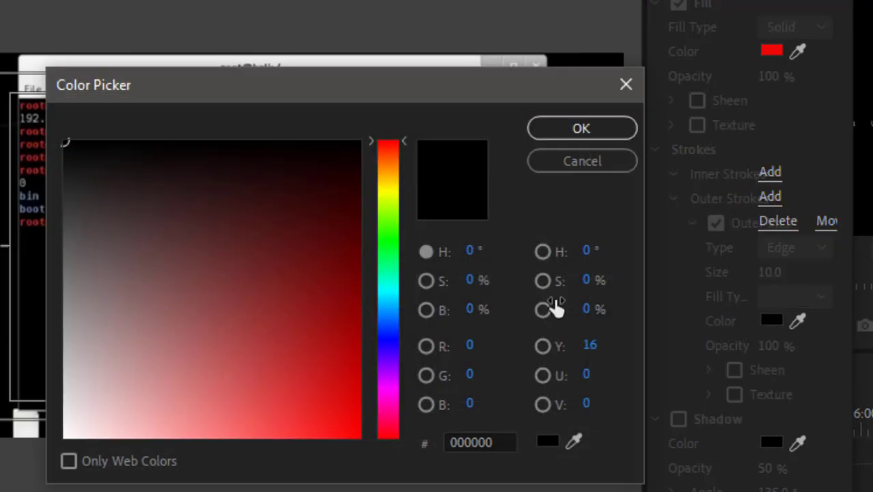
{"action": "left_click", "coordinate": [387, 187]}
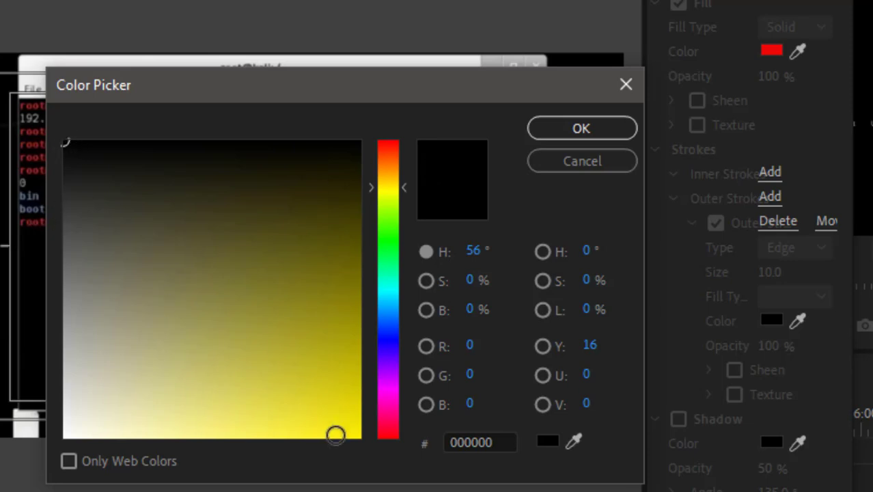
{"action": "left_click", "coordinate": [352, 433]}
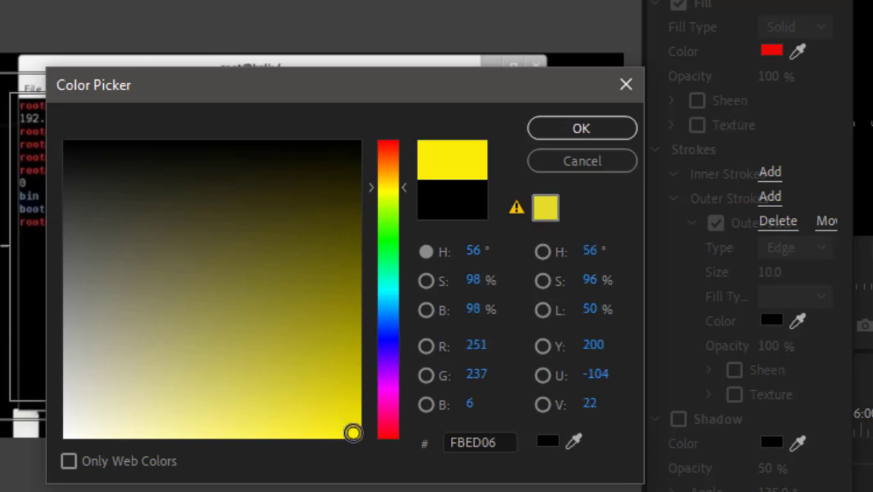
{"action": "left_click", "coordinate": [390, 333]}
{"action": "left_click", "coordinate": [354, 434]}
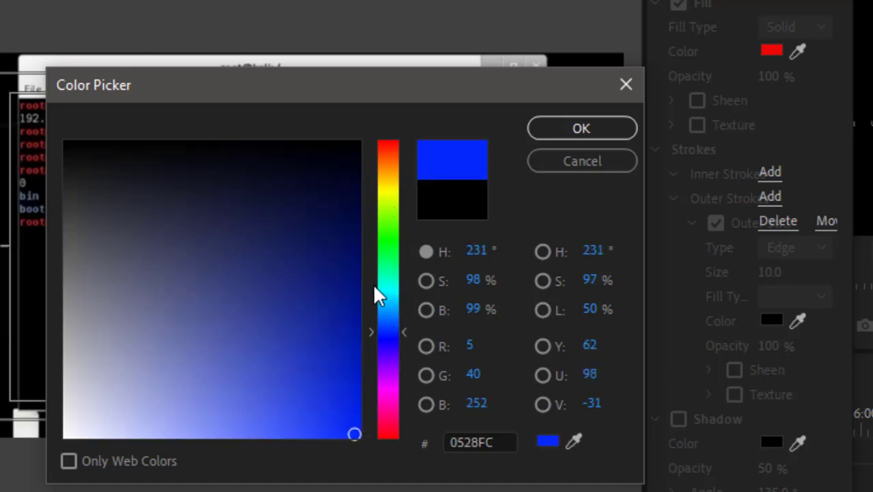
{"action": "left_click", "coordinate": [387, 192]}
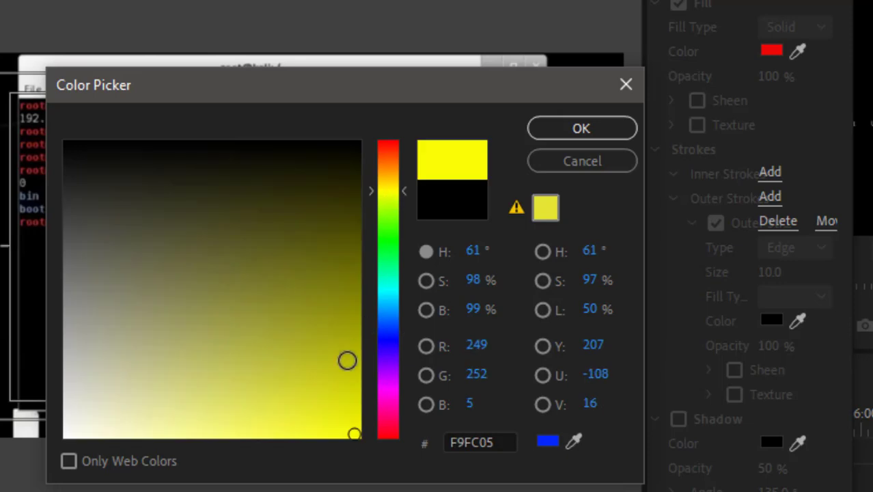
{"action": "left_click", "coordinate": [349, 427]}
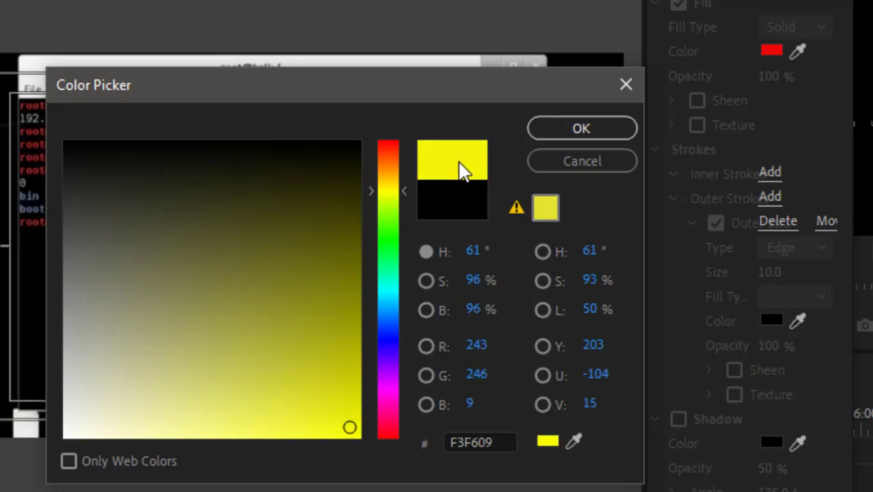
{"action": "left_click", "coordinate": [551, 134]}
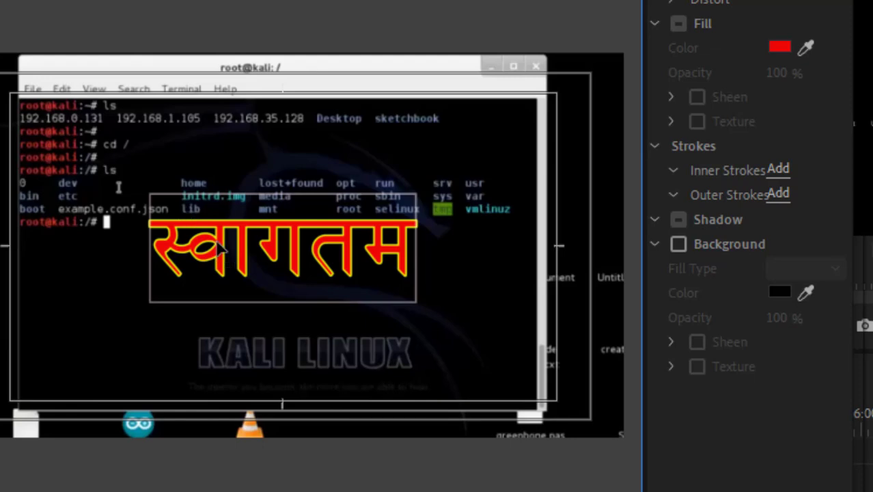
Delete the yellow outer stroke under Strokes so the title is plain red.
{"action": "double_click", "coordinate": [217, 238]}
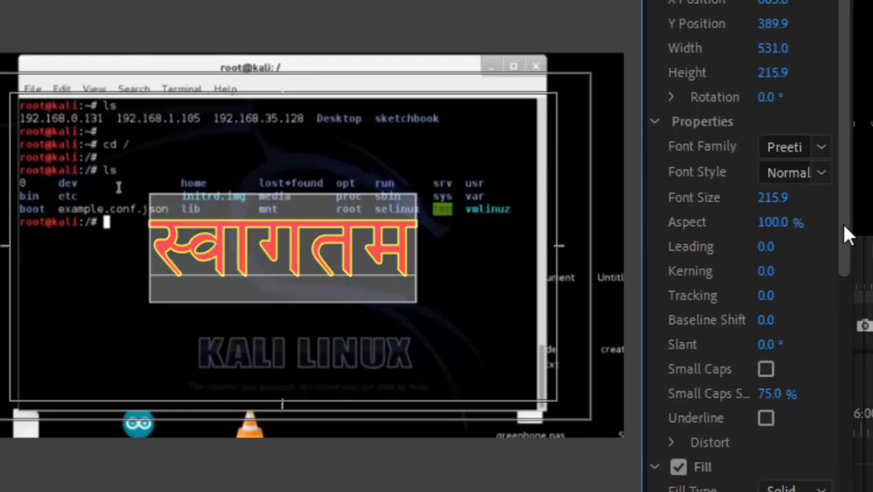
{"action": "scroll", "coordinate": [842, 225], "scroll_direction": "down", "scroll_amount": 3}
{"action": "scroll", "coordinate": [837, 327], "scroll_direction": "down", "scroll_amount": 2}
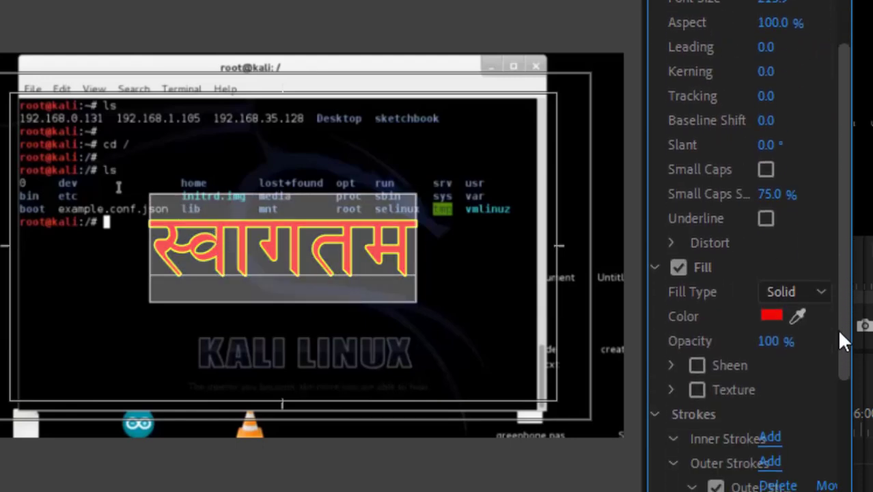
{"action": "scroll", "coordinate": [839, 389], "scroll_direction": "down", "scroll_amount": 2}
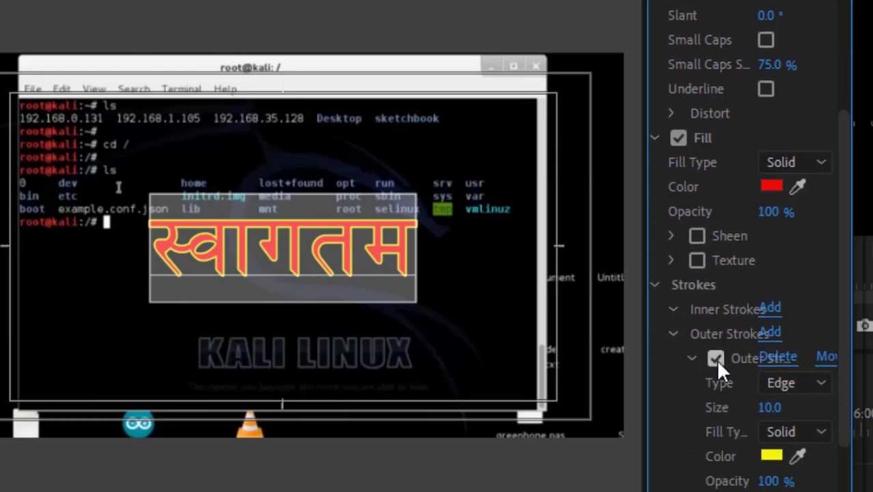
{"action": "left_click", "coordinate": [774, 357]}
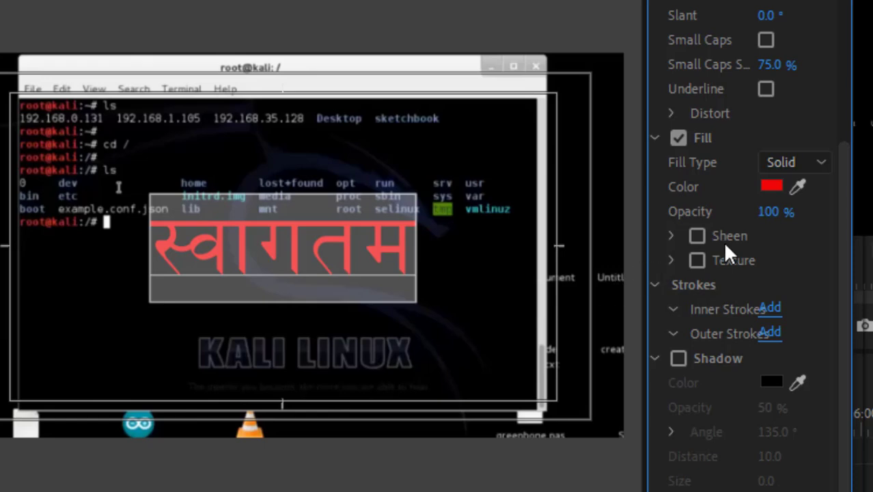
Switch the स्वागतम text fill type to 4 Color Gradient.
{"action": "left_click", "coordinate": [773, 188]}
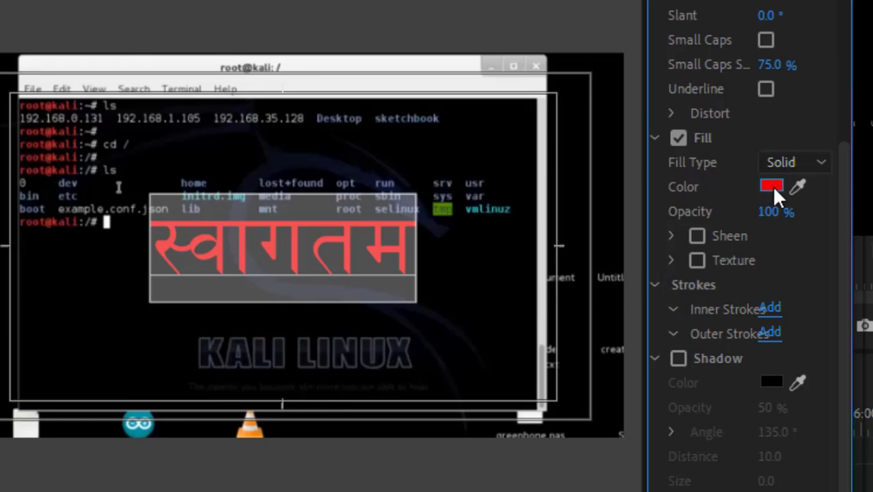
{"action": "left_click", "coordinate": [782, 162]}
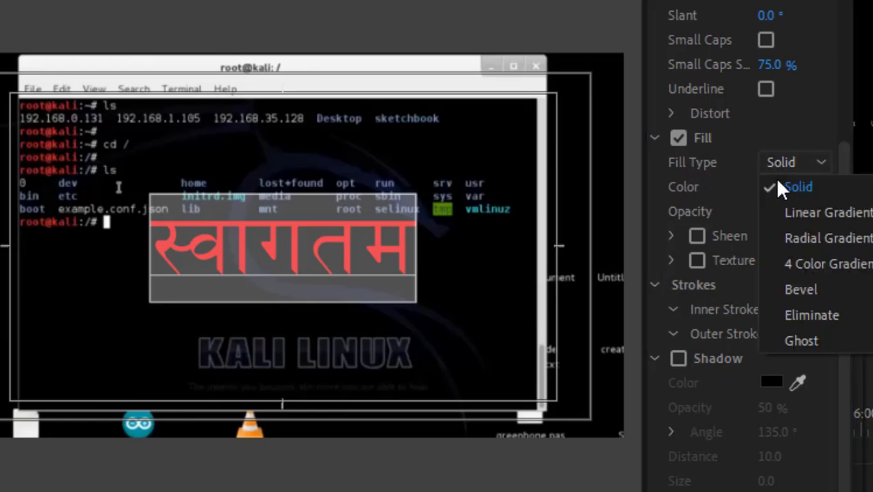
{"action": "left_click", "coordinate": [794, 260]}
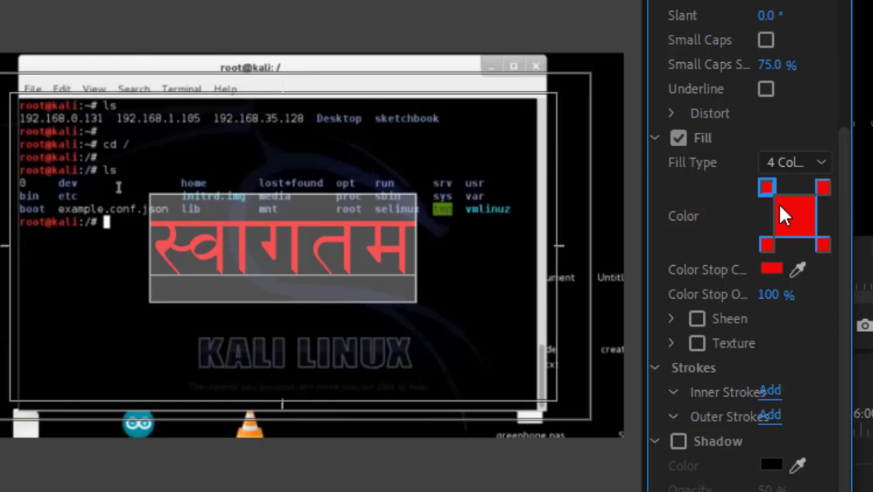
{"action": "left_click", "coordinate": [822, 186]}
{"action": "left_click", "coordinate": [822, 243]}
{"action": "left_click", "coordinate": [766, 245]}
{"action": "left_click", "coordinate": [767, 187]}
Colour the top-left gradient stop green and the top-right stop yellow.
{"action": "left_click", "coordinate": [783, 213]}
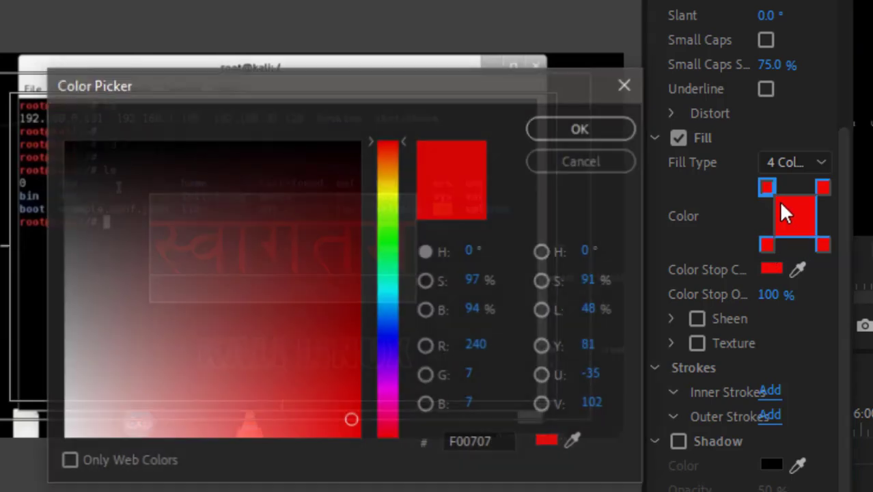
{"action": "left_click", "coordinate": [388, 240]}
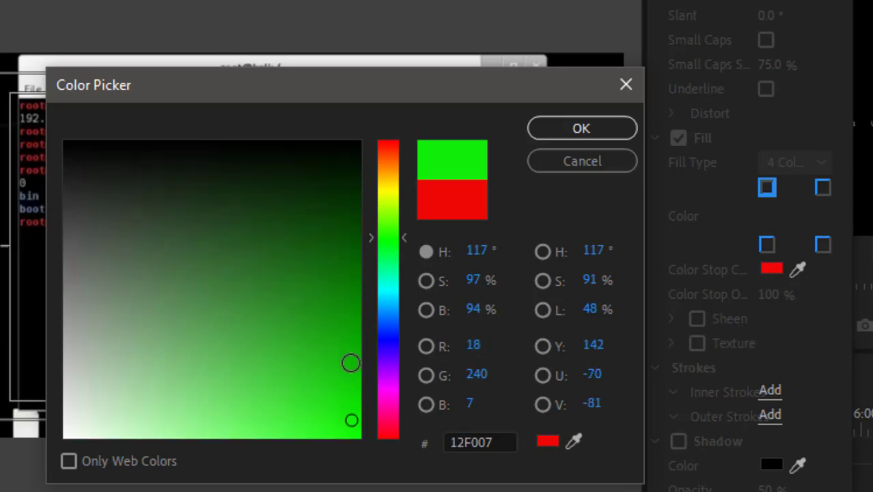
{"action": "left_click", "coordinate": [538, 134]}
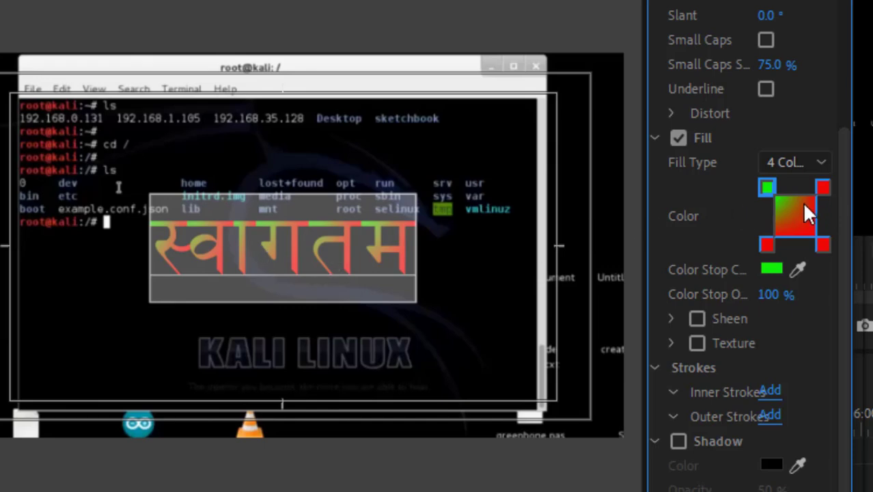
{"action": "left_click", "coordinate": [819, 190]}
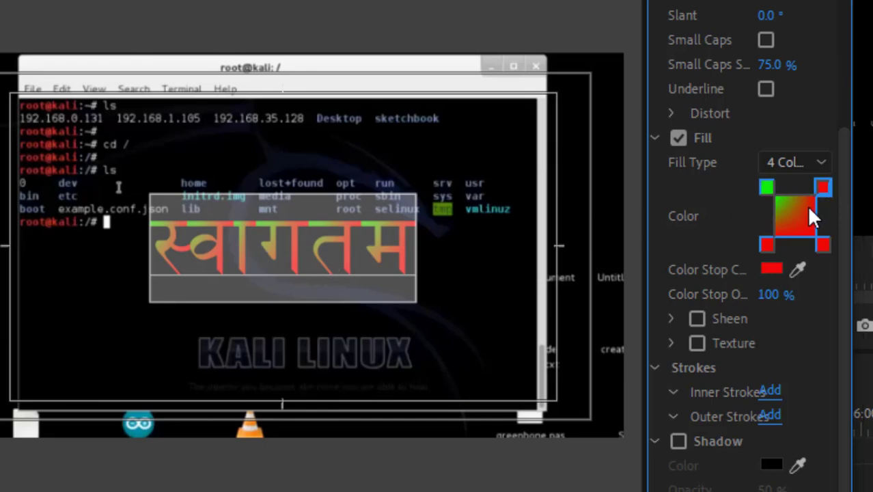
{"action": "left_click", "coordinate": [807, 206]}
{"action": "left_click", "coordinate": [384, 194]}
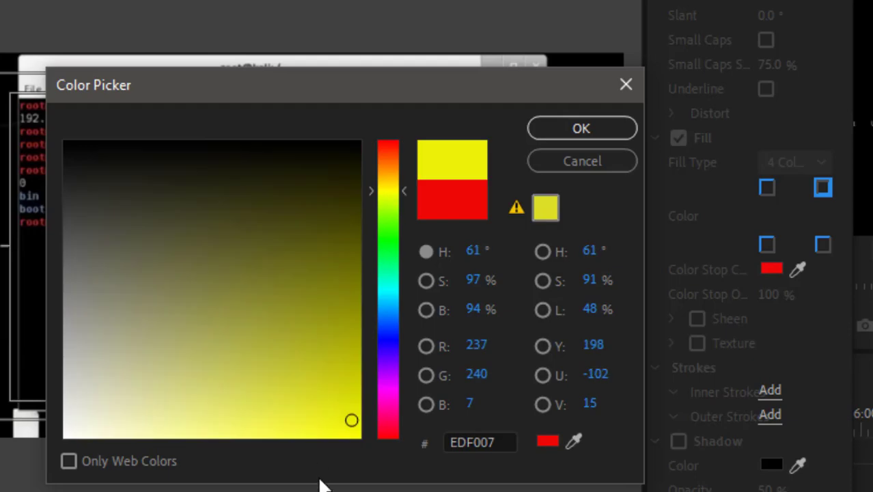
{"action": "left_click", "coordinate": [555, 131]}
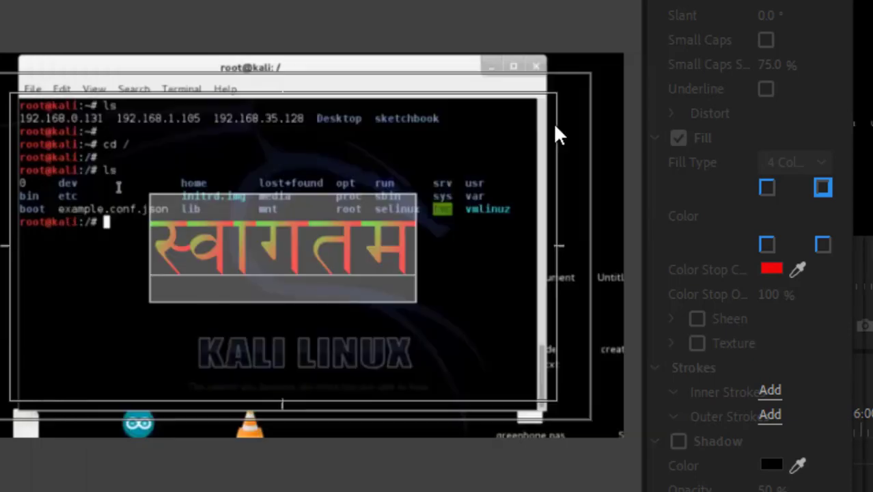
Colour the bottom-left gradient stop blue and the bottom-right stop near-black.
{"action": "left_click", "coordinate": [767, 241]}
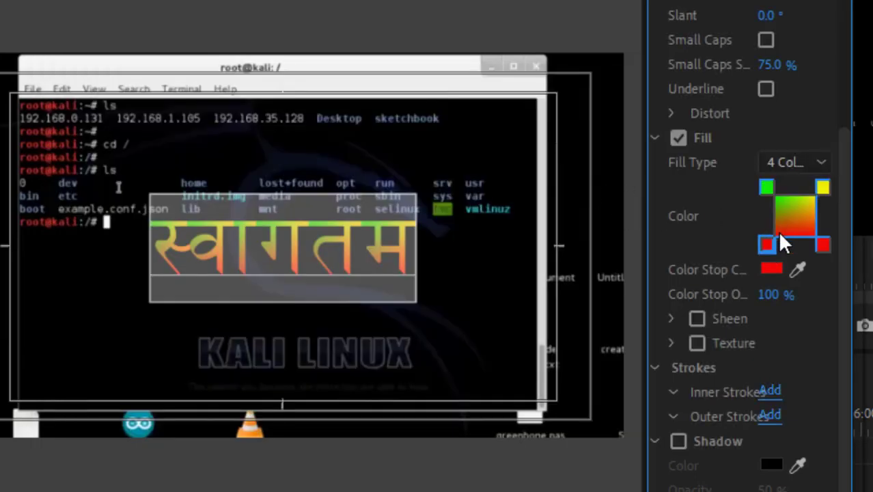
{"action": "left_click", "coordinate": [778, 230]}
{"action": "left_click", "coordinate": [388, 334]}
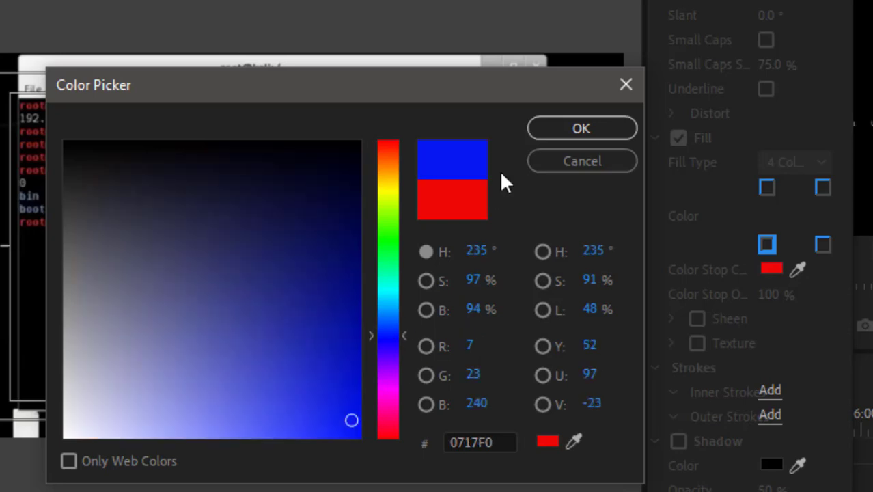
{"action": "left_click", "coordinate": [543, 132]}
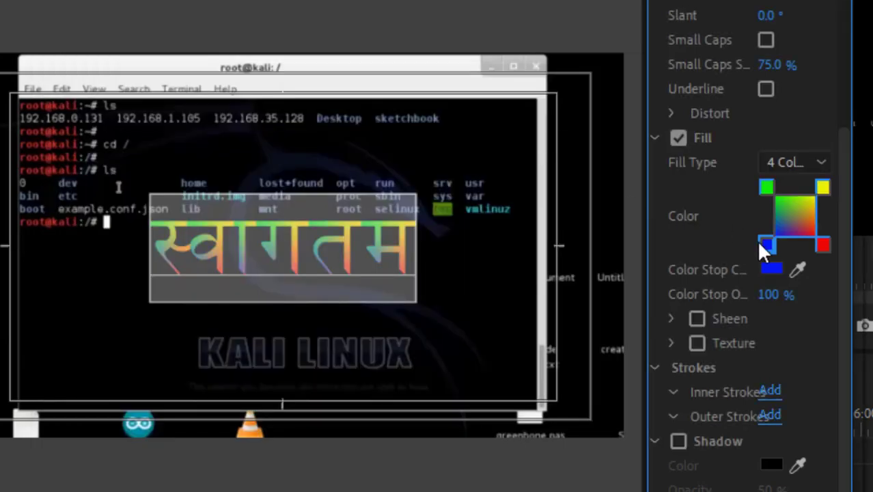
{"action": "left_click", "coordinate": [817, 242]}
{"action": "double_click", "coordinate": [815, 239]}
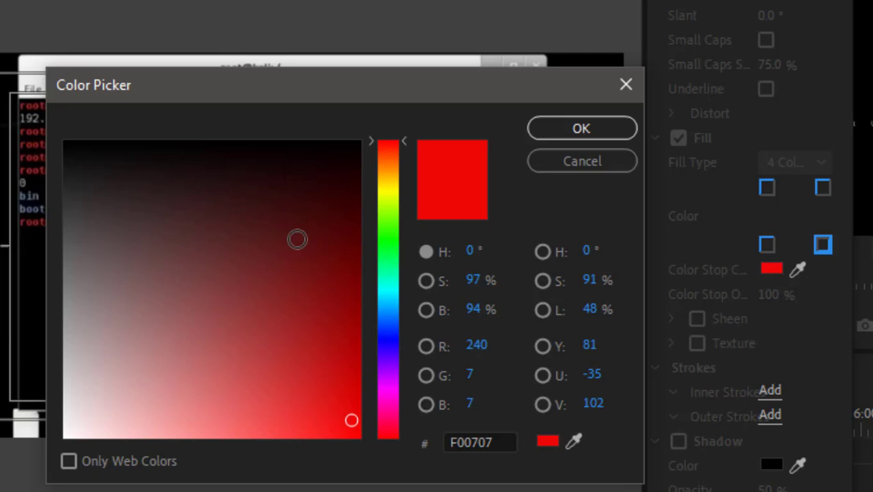
{"action": "left_click", "coordinate": [269, 154]}
{"action": "left_click", "coordinate": [553, 130]}
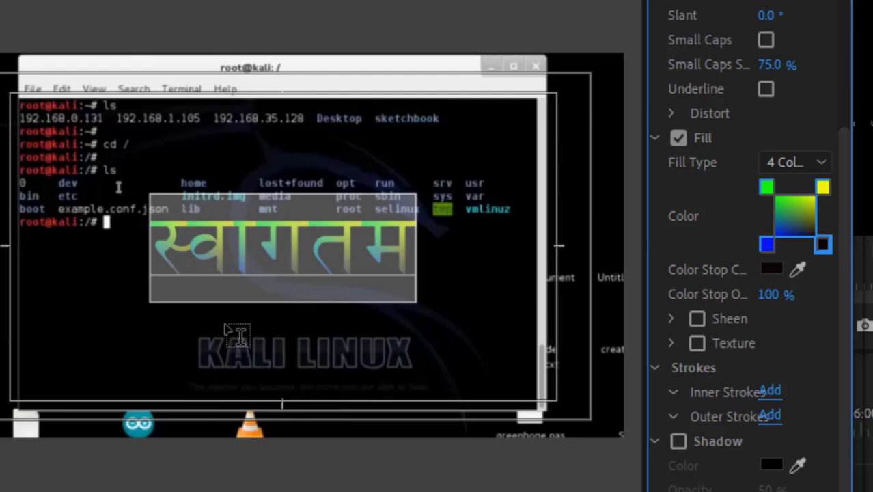
Change the स्वागतम fill type to Solid red and nudge the text box back into place.
{"action": "left_click", "coordinate": [777, 163]}
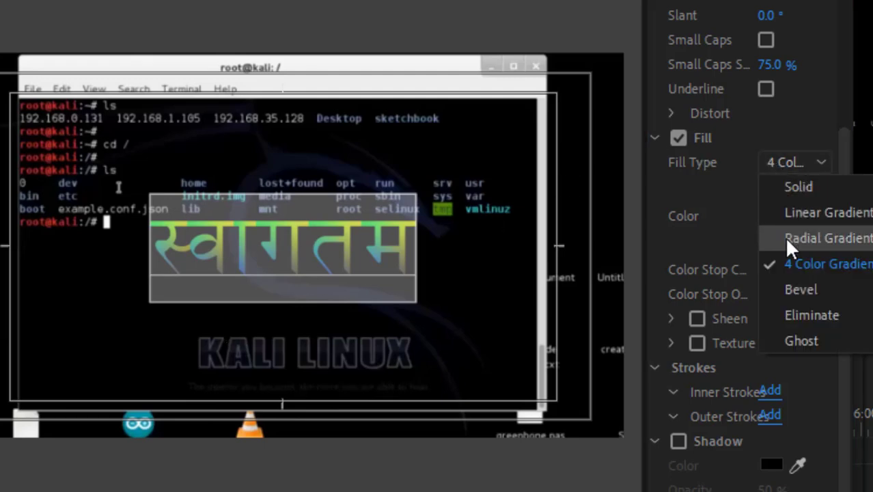
{"action": "left_click", "coordinate": [792, 169]}
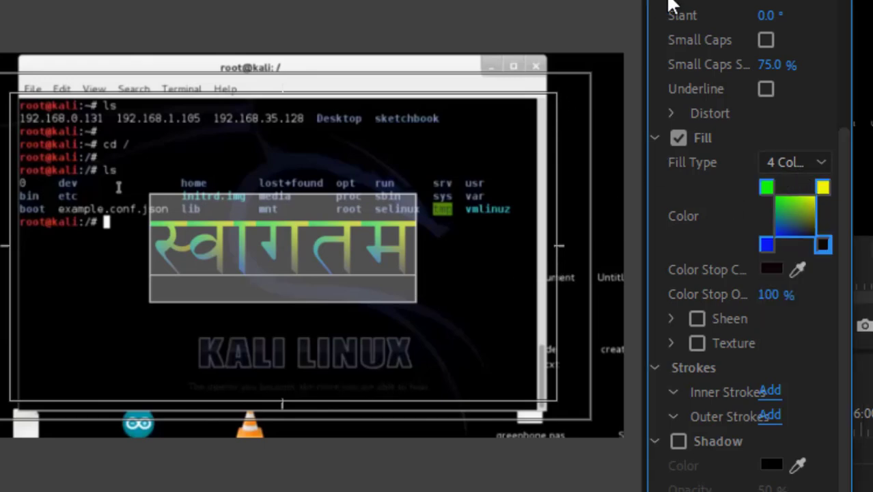
{"action": "left_click", "coordinate": [408, 159]}
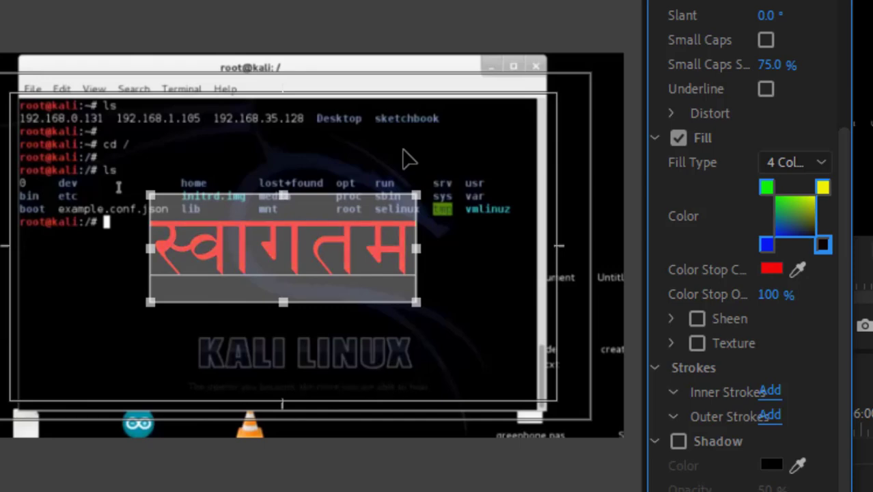
{"action": "left_click", "coordinate": [408, 160]}
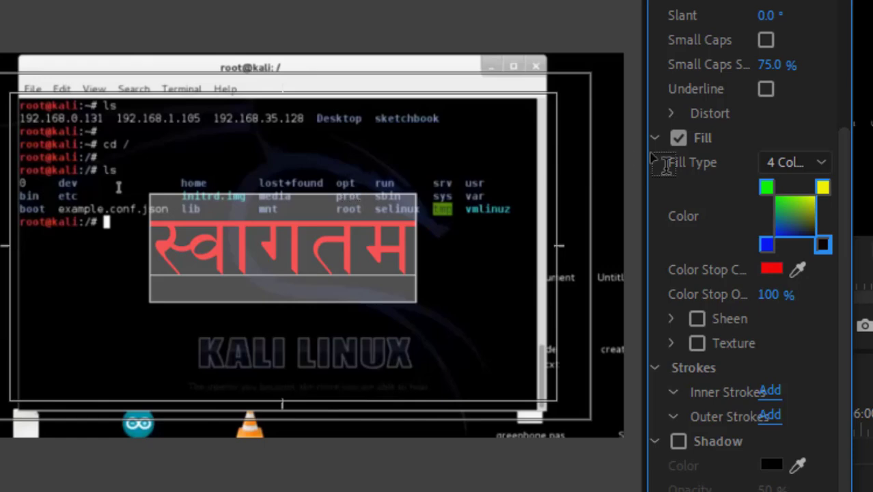
{"action": "left_click", "coordinate": [206, 215]}
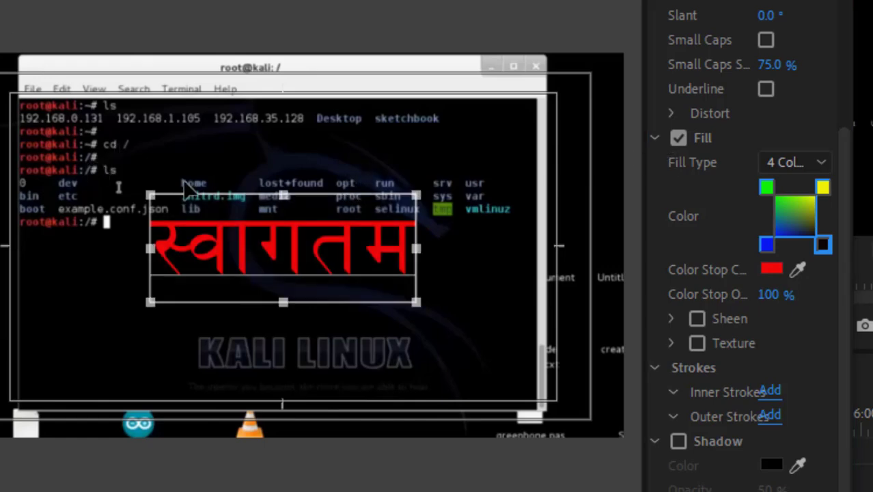
{"action": "left_click_drag", "start_coordinate": [240, 243], "coordinate": [214, 244]}
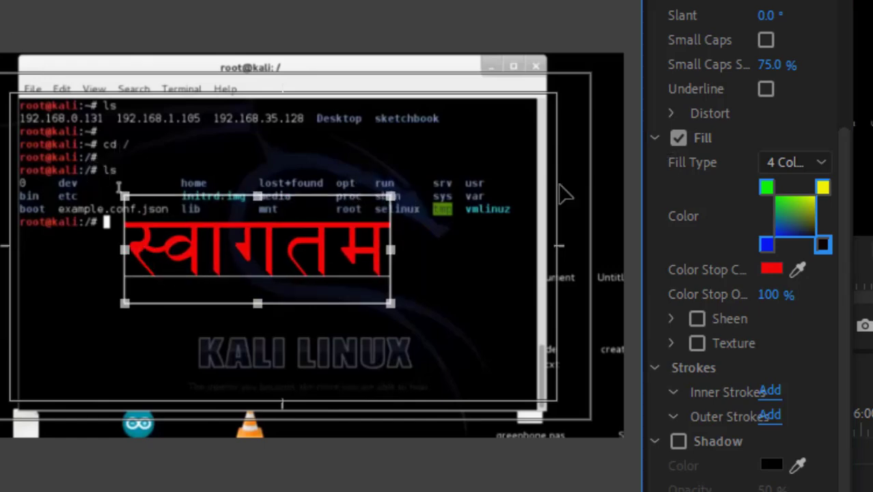
{"action": "left_click", "coordinate": [785, 164]}
{"action": "left_click", "coordinate": [790, 186]}
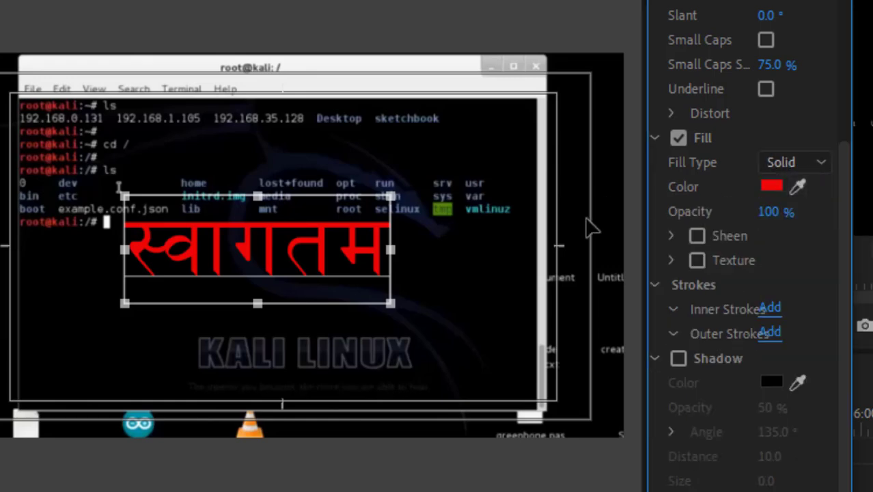
{"action": "left_click_drag", "start_coordinate": [261, 276], "coordinate": [286, 283]}
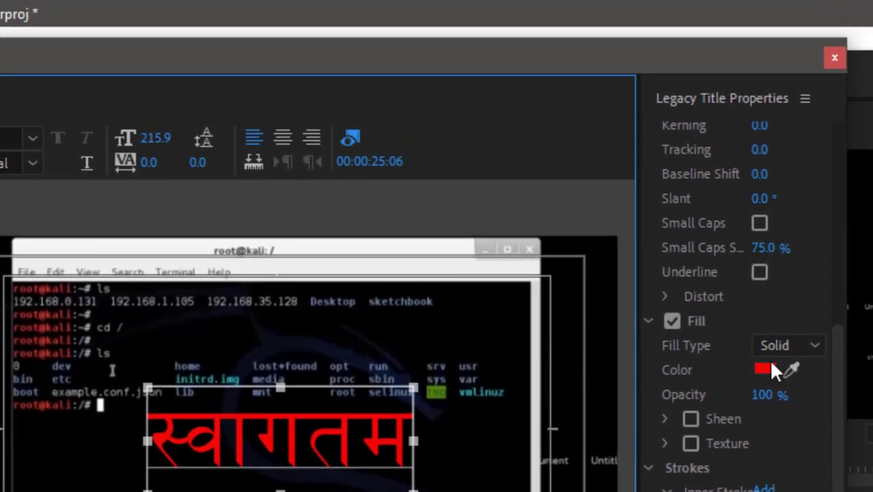
Enlarge the Legacy Title Styles panel and apply the blue-gradient Arial Black style to the title.
{"action": "left_click_drag", "start_coordinate": [840, 419], "coordinate": [840, 434]}
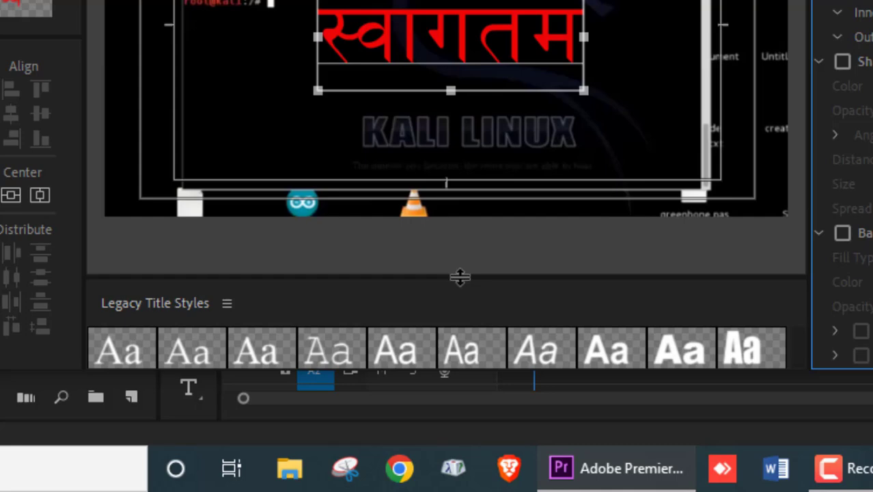
{"action": "left_click_drag", "start_coordinate": [460, 277], "coordinate": [466, 151]}
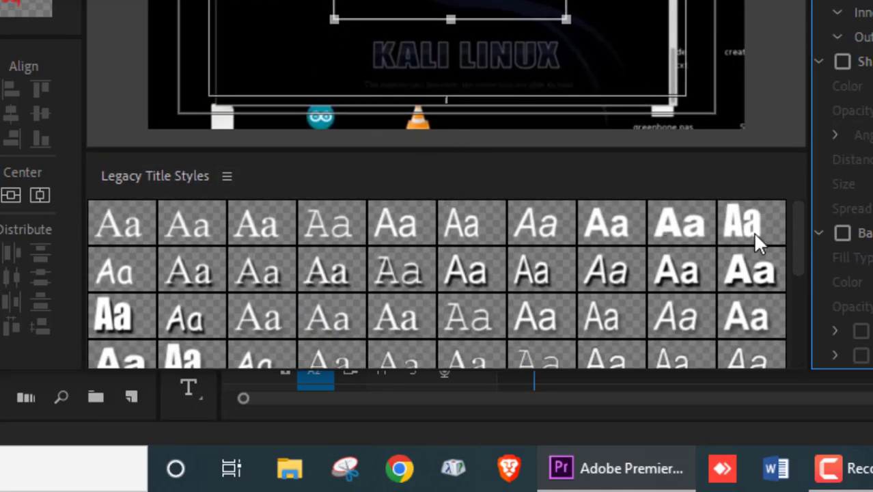
{"action": "left_click_drag", "start_coordinate": [797, 239], "coordinate": [791, 332]}
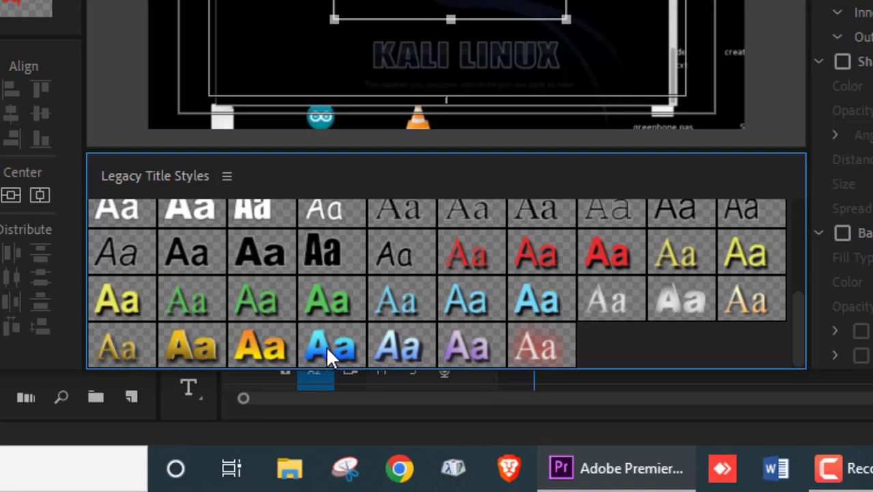
{"action": "left_click", "coordinate": [325, 345]}
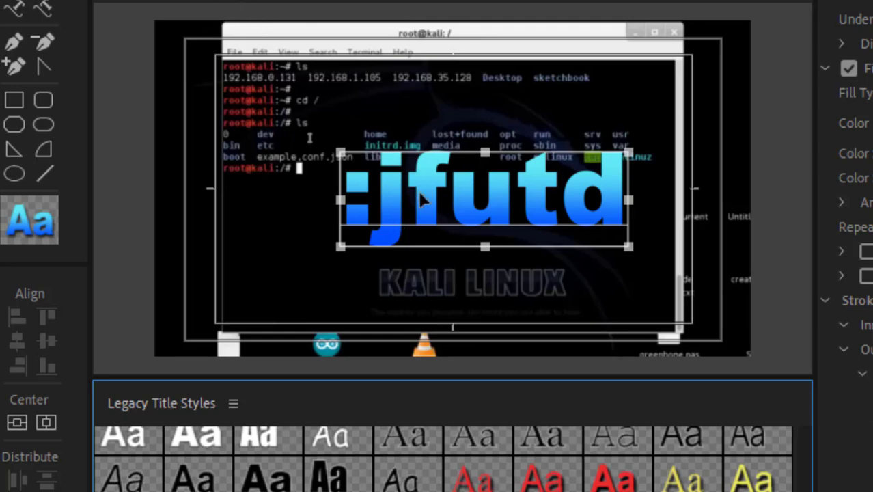
{"action": "double_click", "coordinate": [441, 199]}
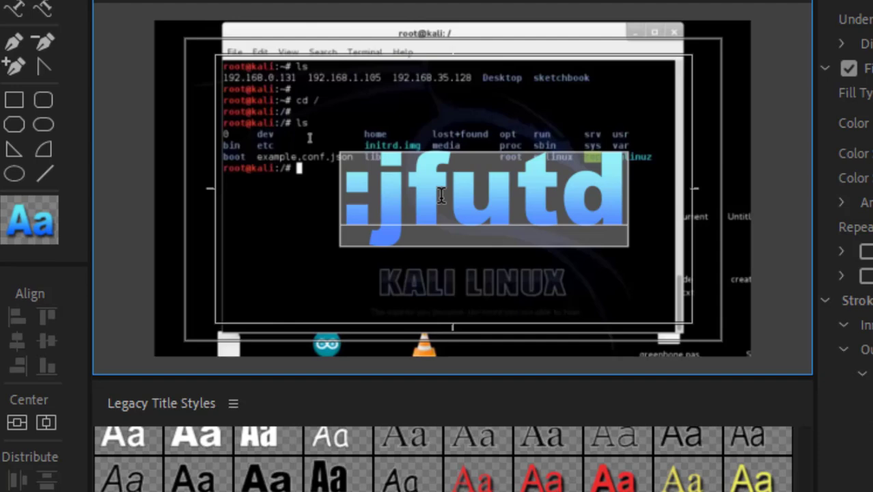
{"action": "left_click", "coordinate": [440, 196]}
Replace the title text with 'Welcome' and move the text box toward the centre.
{"action": "double_click", "coordinate": [522, 213]}
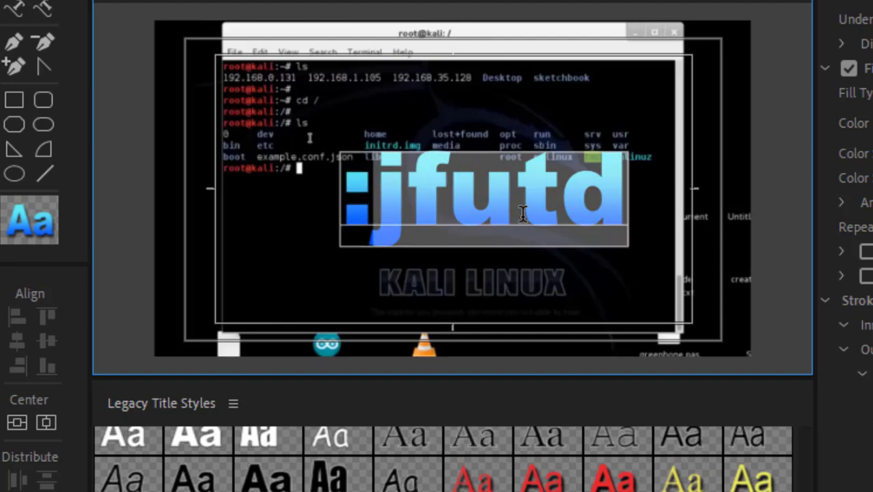
{"action": "left_click", "coordinate": [216, 227]}
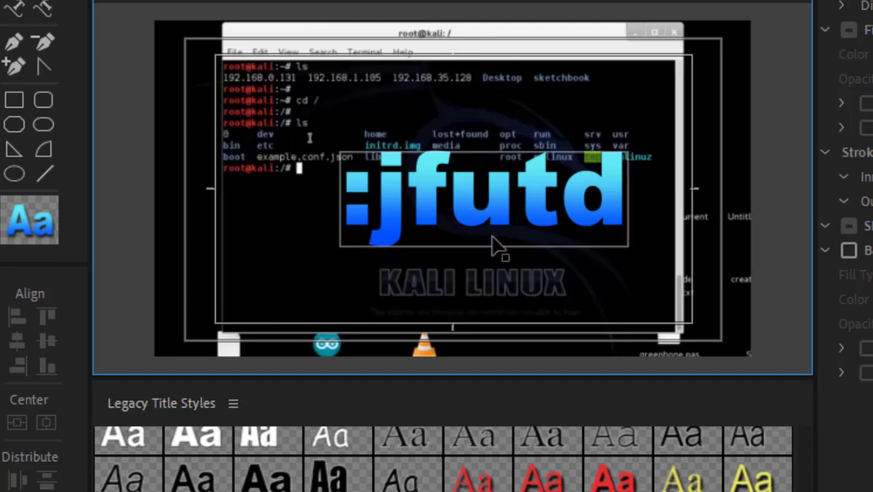
{"action": "left_click", "coordinate": [502, 198]}
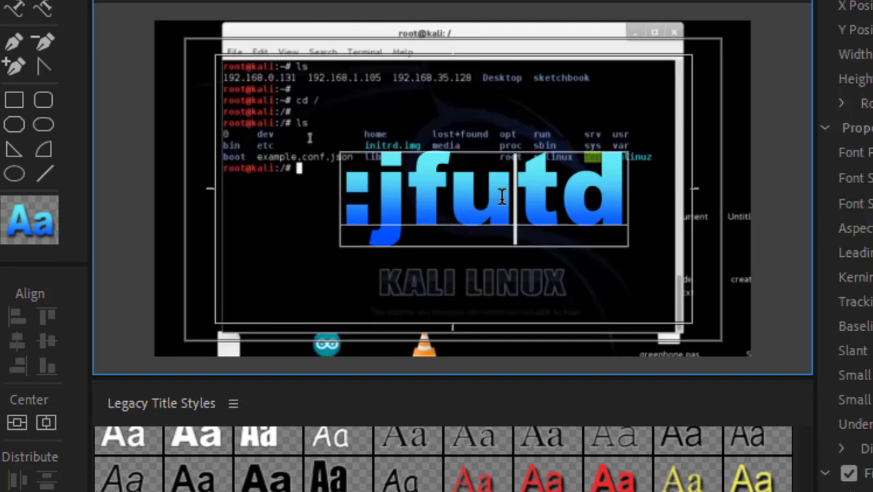
{"action": "key", "text": "ctrl+a"}
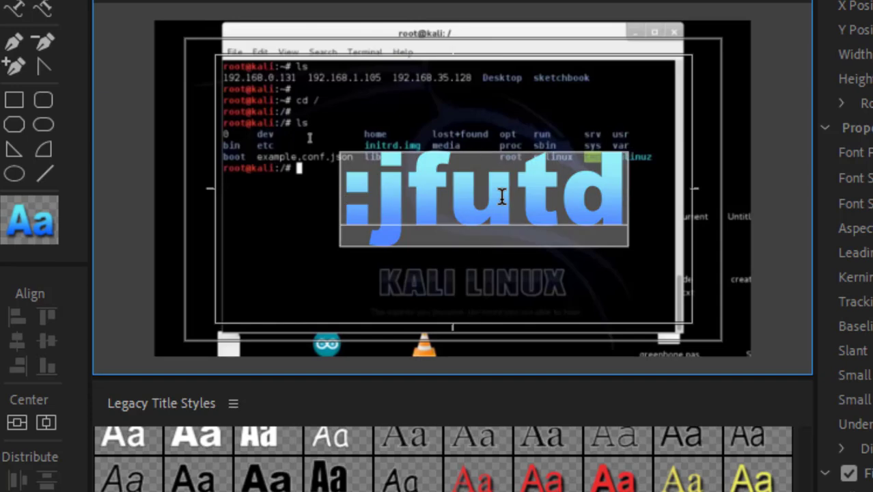
{"action": "key", "text": "BackSpace"}
{"action": "type", "text": "W"}
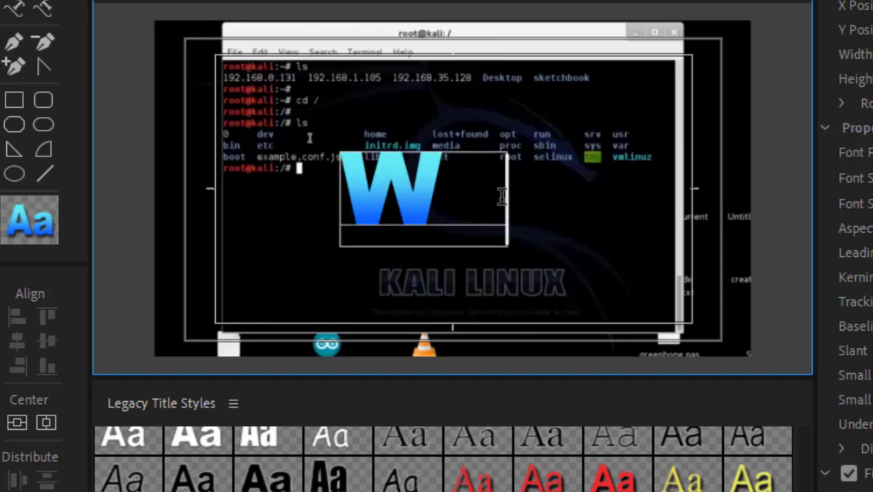
{"action": "type", "text": "elcome"}
{"action": "left_click_drag", "start_coordinate": [535, 200], "coordinate": [419, 213]}
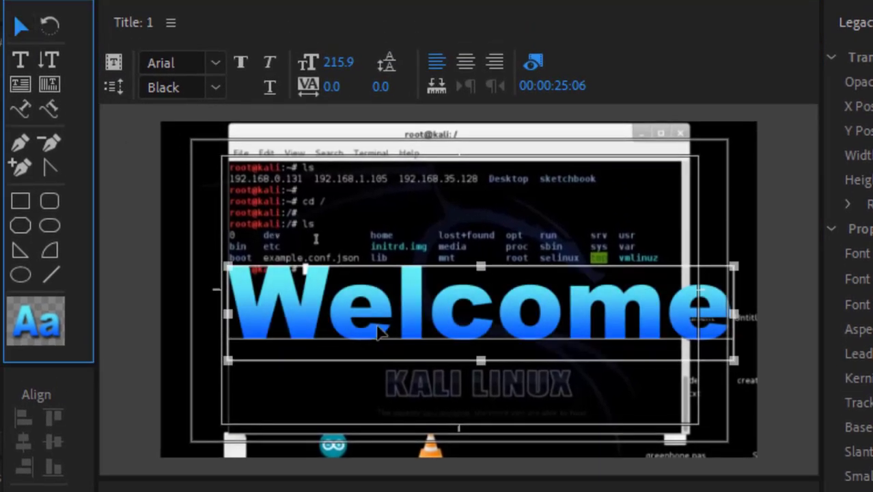
{"action": "left_click_drag", "start_coordinate": [377, 332], "coordinate": [368, 318]}
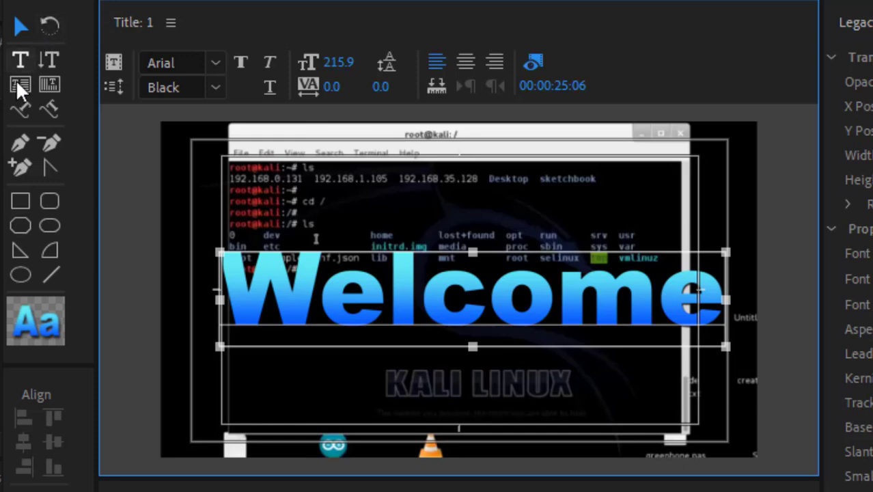
Shrink Welcome to font size 159.7 and centre it over the clip.
{"action": "left_click", "coordinate": [16, 66]}
{"action": "left_click", "coordinate": [386, 297]}
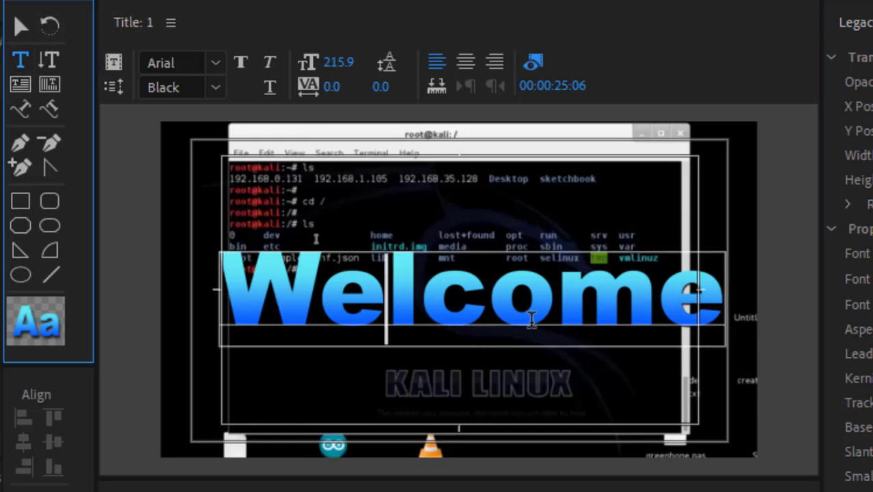
{"action": "left_click_drag", "start_coordinate": [586, 305], "coordinate": [569, 315]}
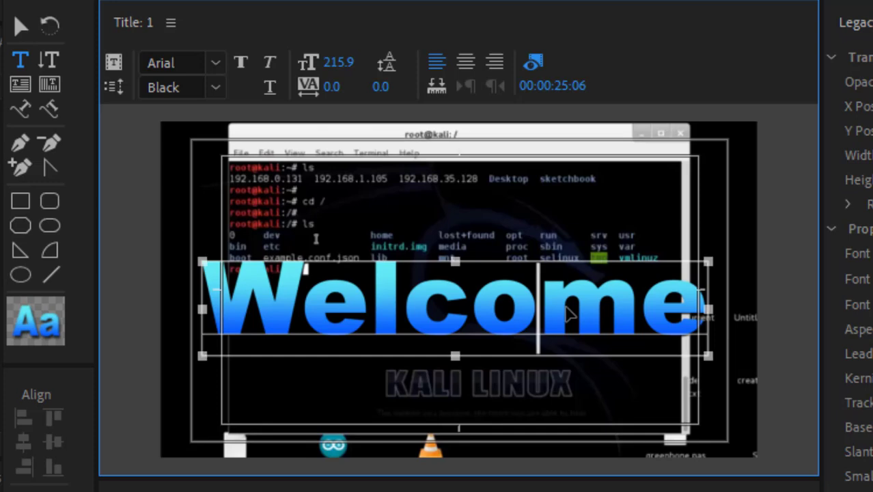
{"action": "left_click", "coordinate": [567, 310]}
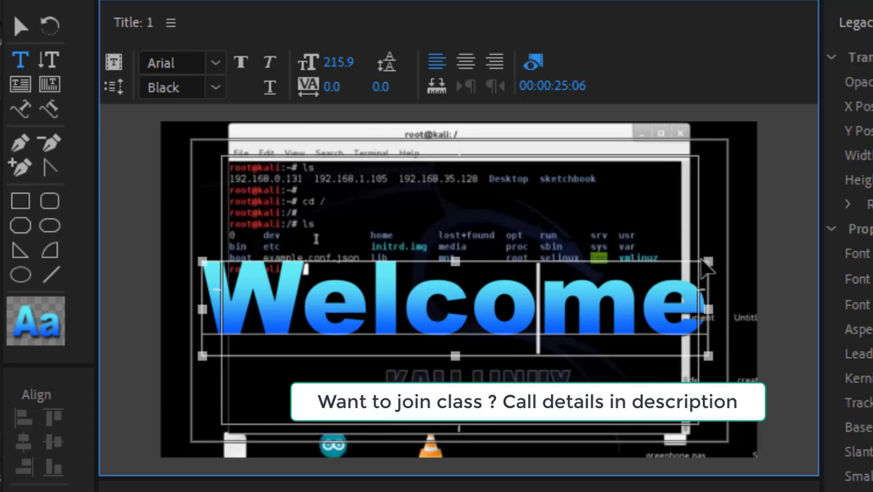
{"action": "left_click_drag", "start_coordinate": [709, 258], "coordinate": [672, 268]}
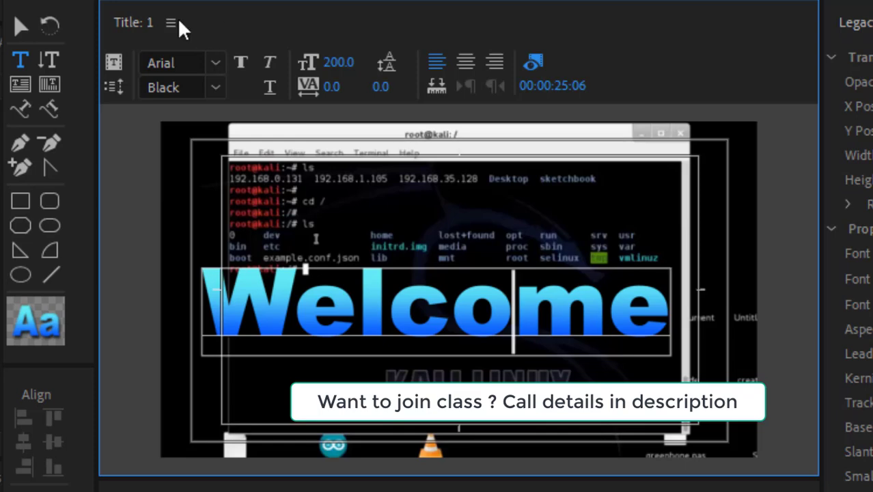
{"action": "left_click", "coordinate": [18, 25]}
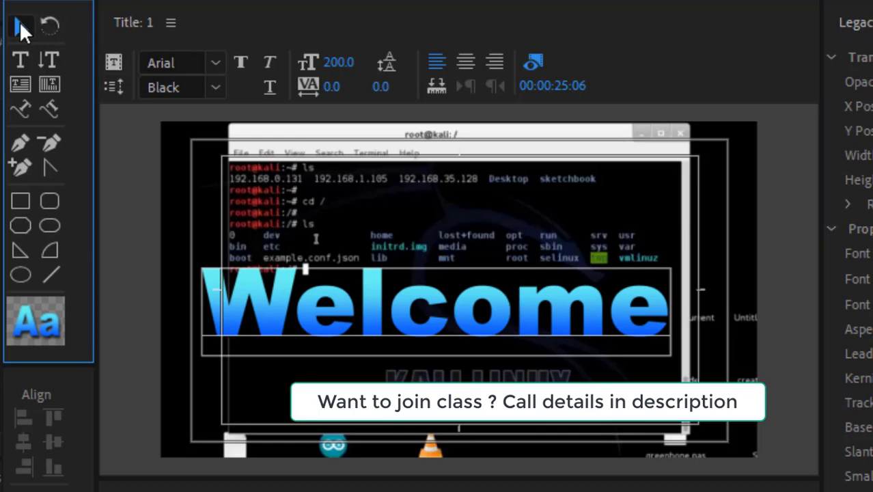
{"action": "left_click", "coordinate": [21, 60]}
{"action": "left_click", "coordinate": [318, 307]}
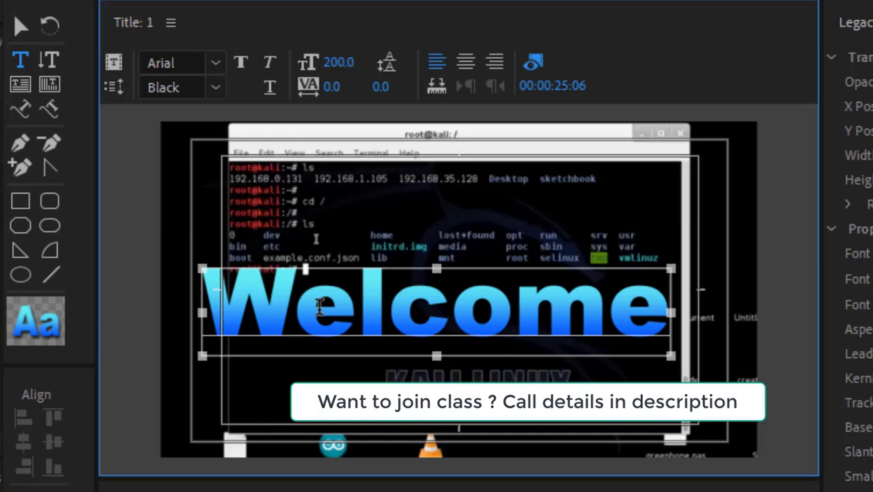
{"action": "left_click_drag", "start_coordinate": [673, 271], "coordinate": [576, 287]}
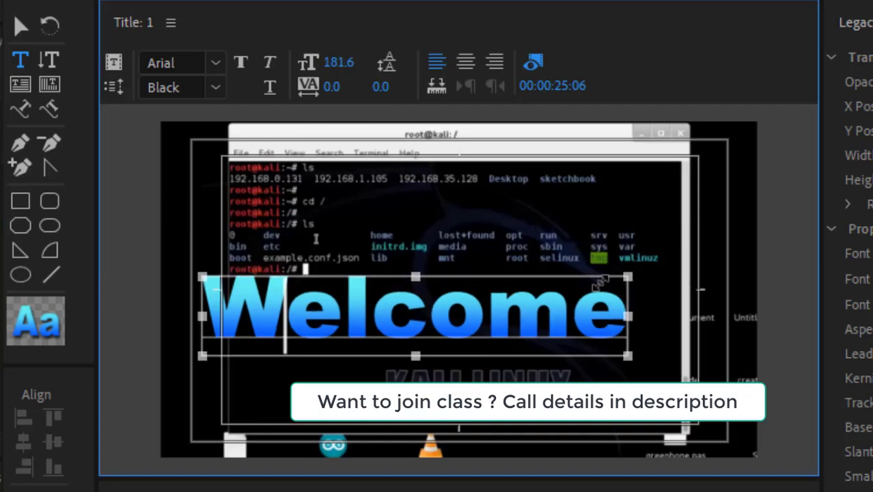
{"action": "left_click_drag", "start_coordinate": [507, 321], "coordinate": [581, 301]}
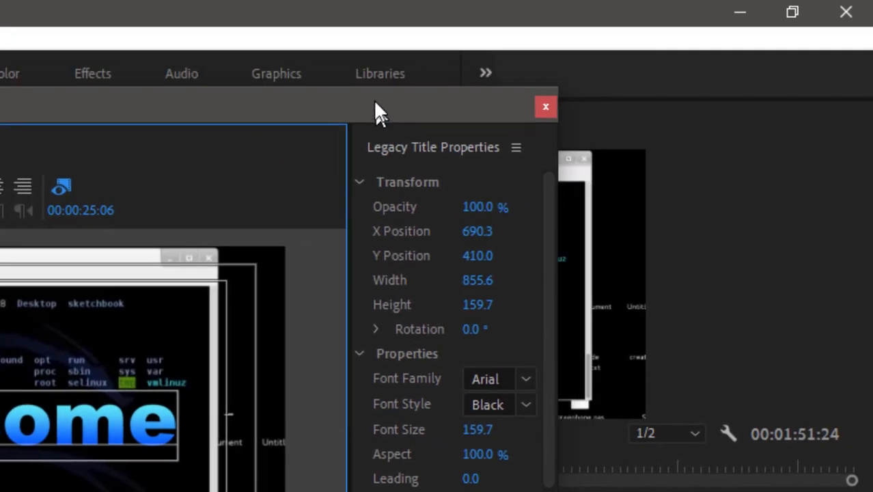
{"action": "left_click_drag", "start_coordinate": [375, 103], "coordinate": [360, 94]}
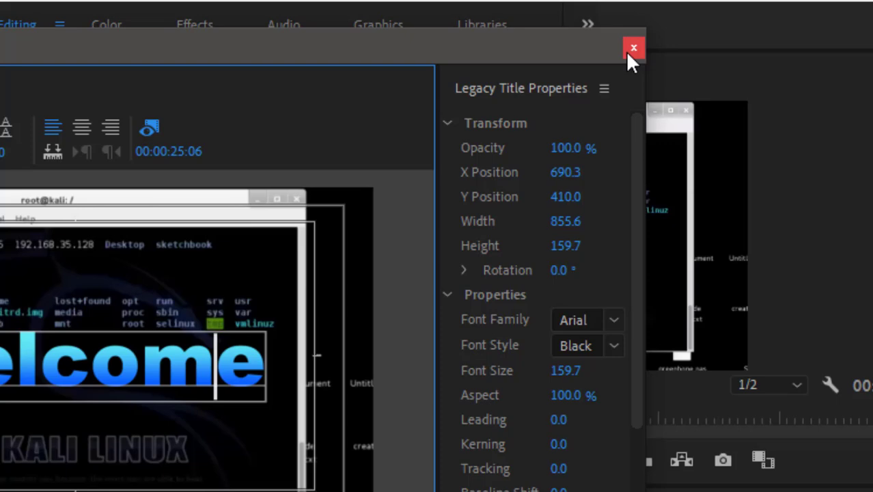
Close the titler, place title 1 on V2 above the Kali clip, and lengthen it to about ten seconds.
{"action": "left_click", "coordinate": [531, 97]}
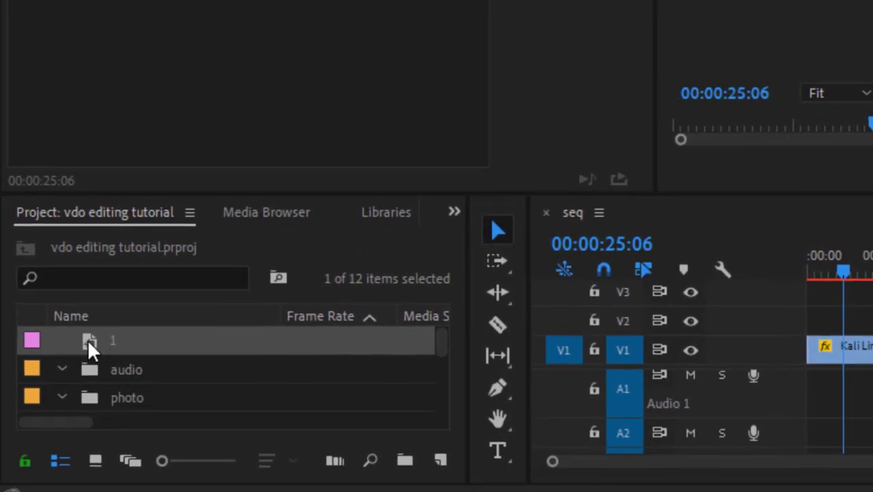
{"action": "mouse_move", "coordinate": [89, 339]}
{"action": "left_mouse_down"}
{"action": "mouse_move", "coordinate": [301, 348]}
{"action": "mouse_move", "coordinate": [330, 341]}
{"action": "left_mouse_up"}
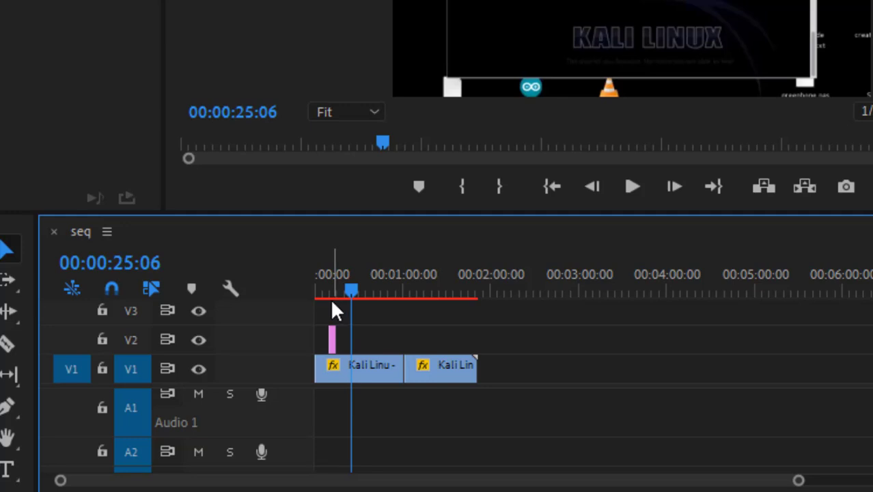
{"action": "key", "text": "equal"}
{"action": "key", "text": "equal"}
{"action": "key", "text": "equal"}
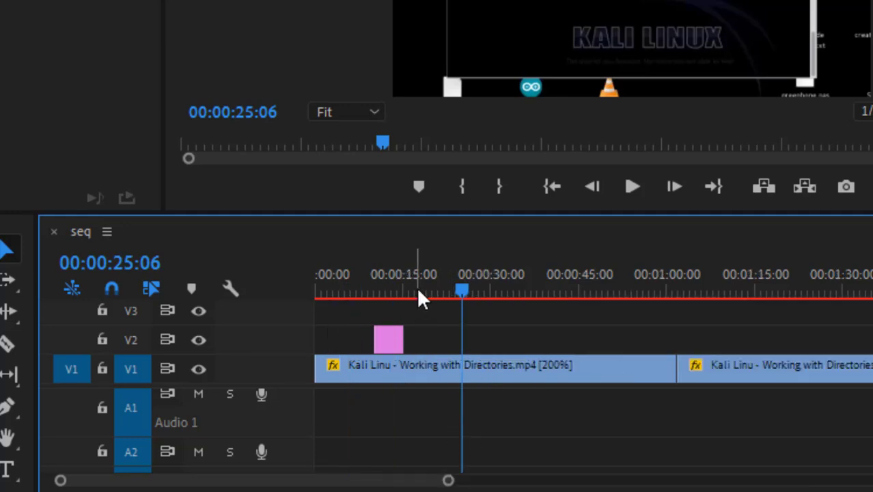
{"action": "left_click", "coordinate": [385, 291]}
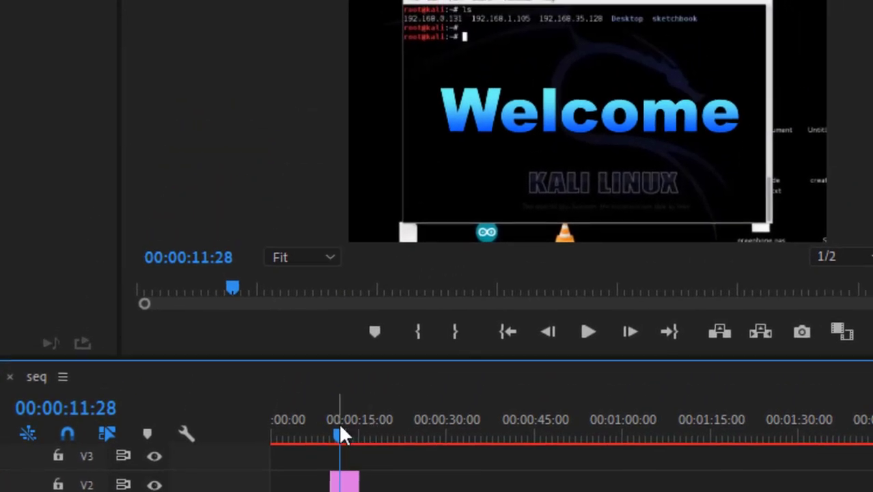
{"action": "mouse_move", "coordinate": [339, 424]}
{"action": "left_mouse_down"}
{"action": "mouse_move", "coordinate": [331, 430]}
{"action": "mouse_move", "coordinate": [361, 431]}
{"action": "left_mouse_up"}
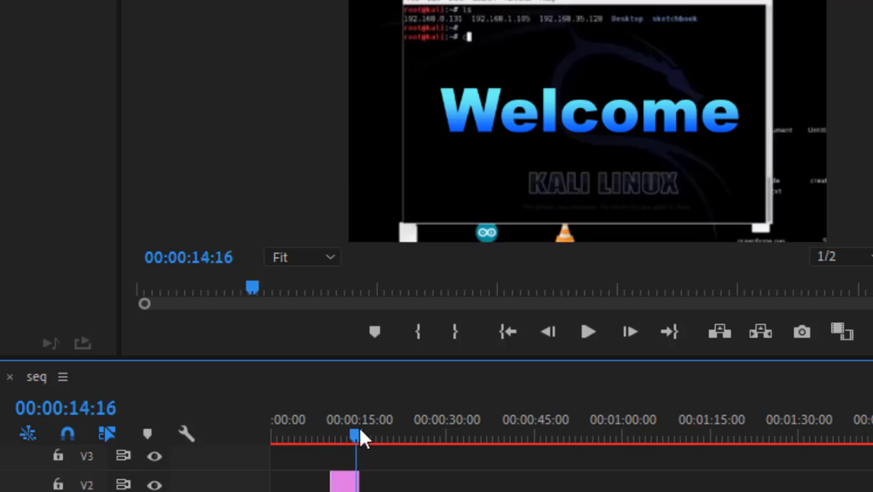
{"action": "left_click", "coordinate": [351, 456]}
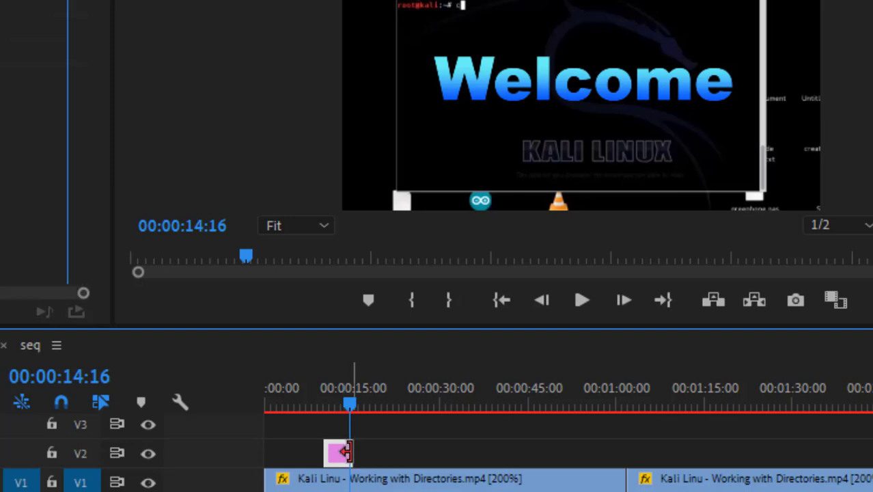
{"action": "left_click_drag", "start_coordinate": [350, 452], "coordinate": [481, 452]}
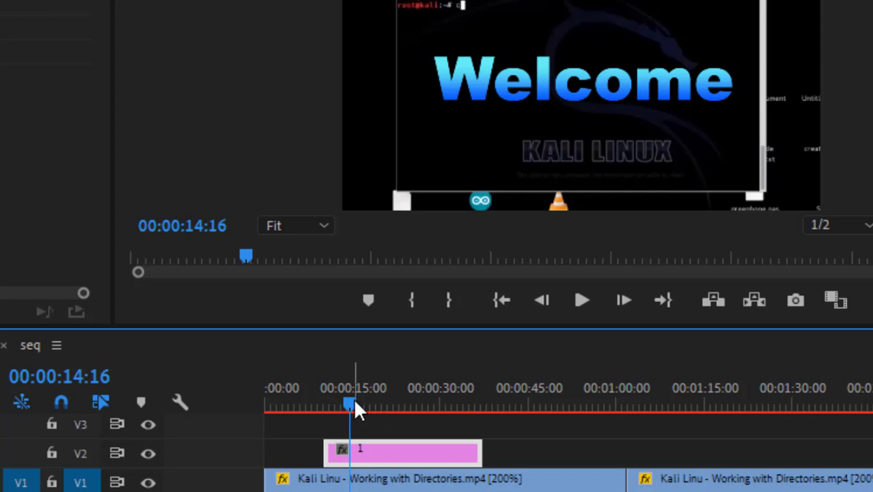
Shorten the Welcome title clip and play the sequence from about 00:00:09:05 to preview it.
{"action": "left_click_drag", "start_coordinate": [355, 403], "coordinate": [422, 404]}
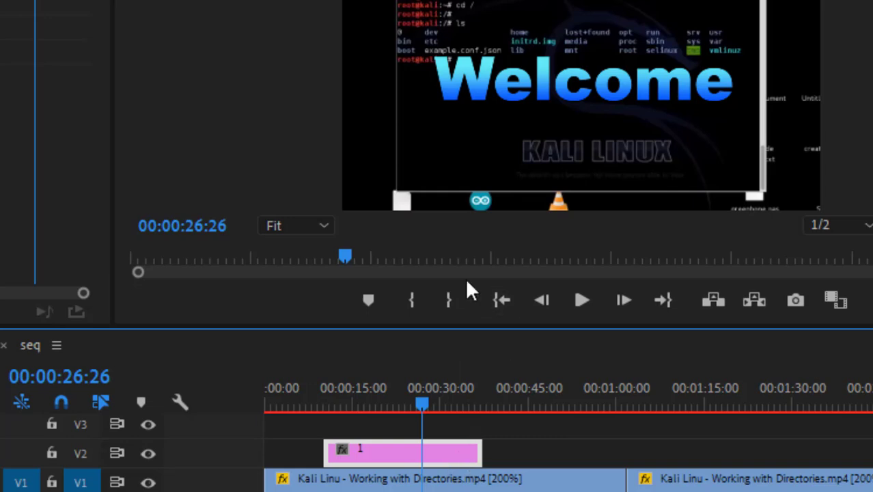
{"action": "left_click_drag", "start_coordinate": [478, 452], "coordinate": [358, 459]}
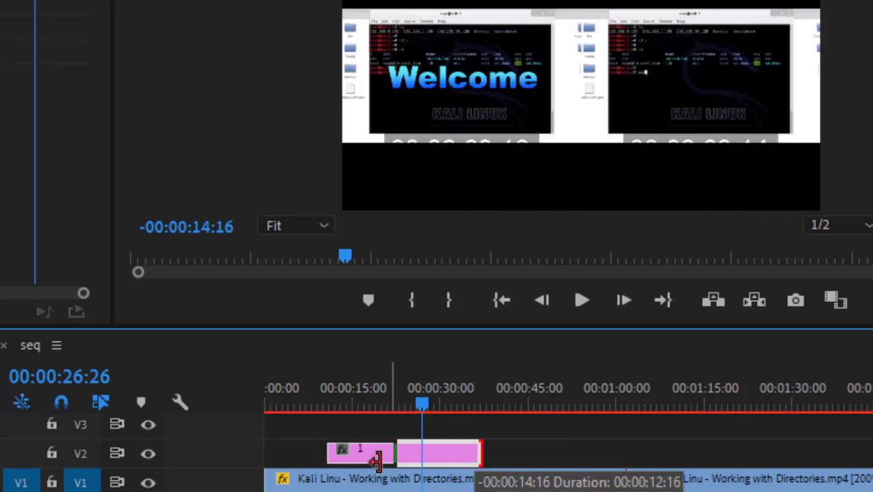
{"action": "left_click", "coordinate": [326, 402]}
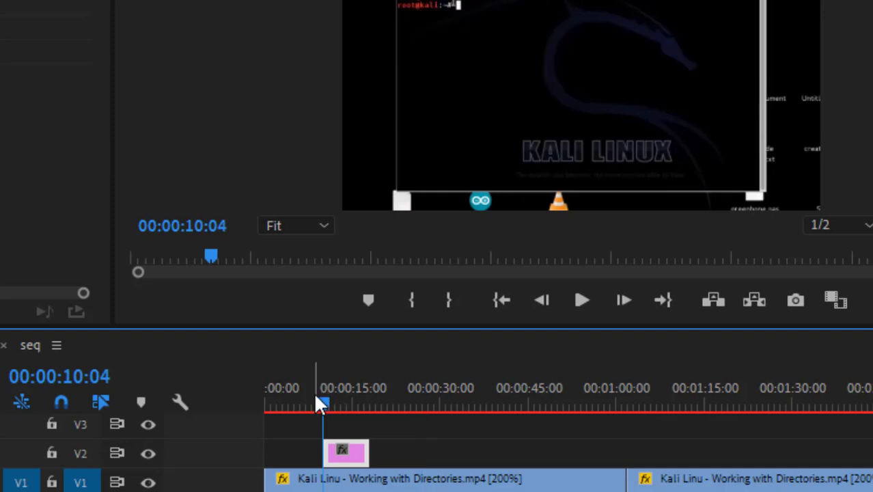
{"action": "left_click_drag", "start_coordinate": [325, 404], "coordinate": [318, 404]}
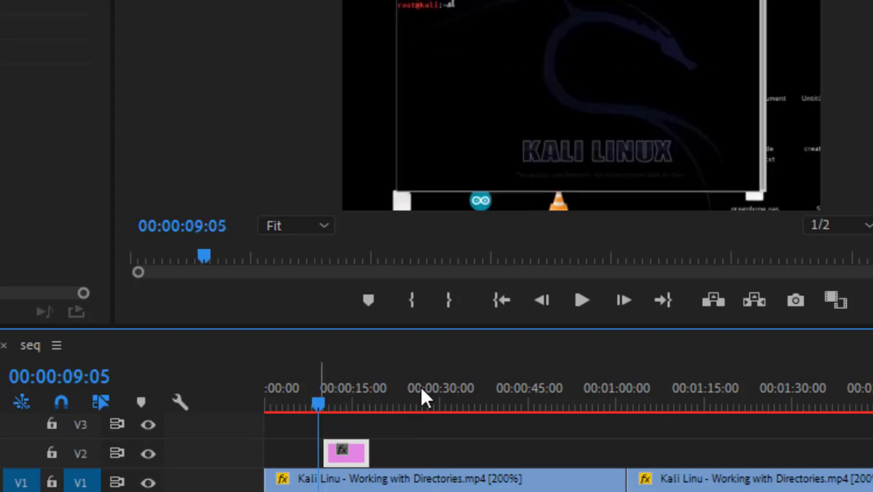
{"action": "left_click", "coordinate": [582, 299]}
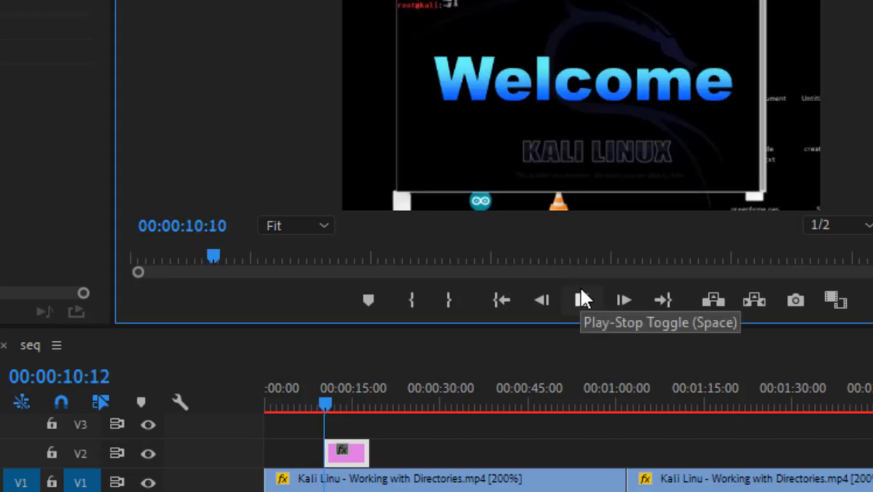
{"action": "left_click", "coordinate": [580, 294]}
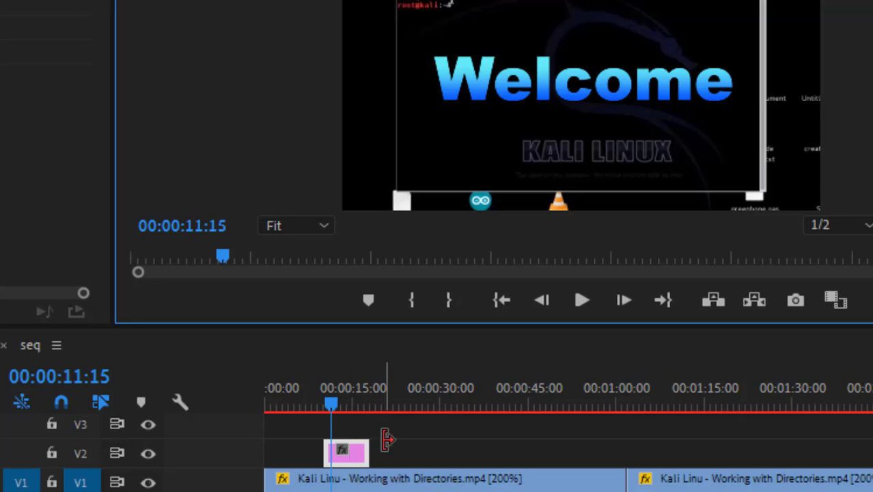
Save the project and delete the Welcome title clip from V2.
{"action": "key", "text": "ctrl+s"}
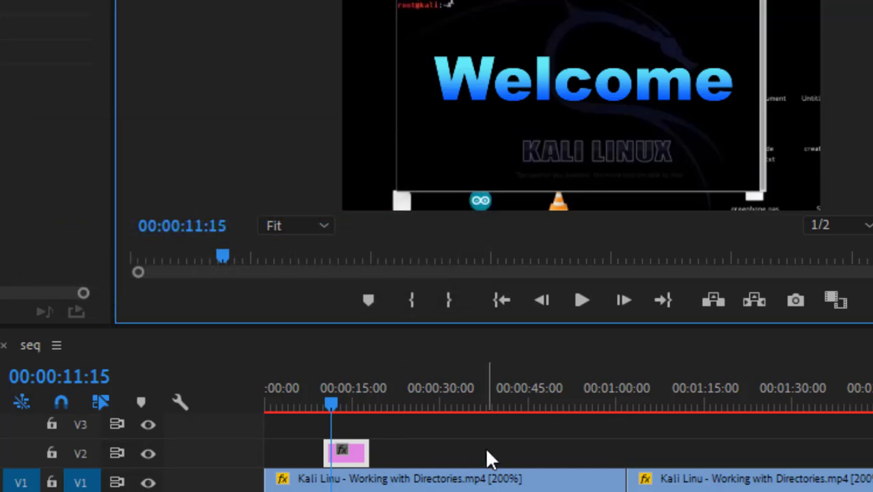
{"action": "left_click", "coordinate": [421, 448]}
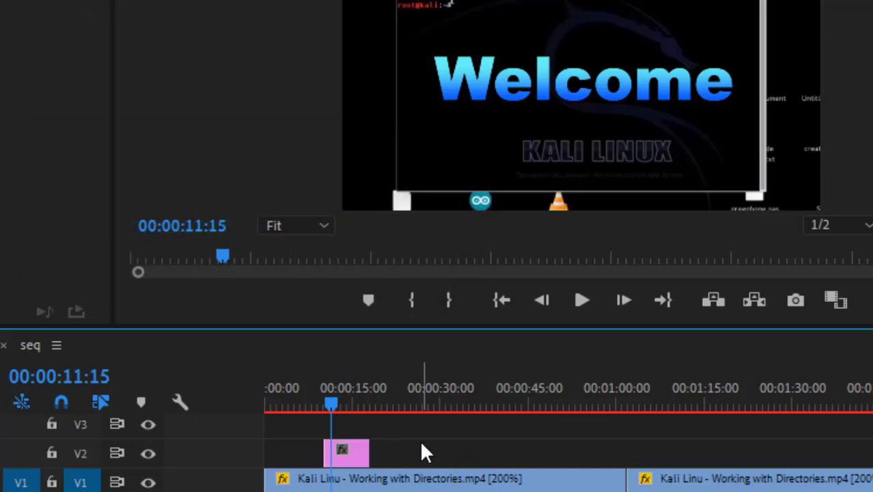
{"action": "left_click", "coordinate": [351, 459]}
{"action": "key", "text": "Delete"}
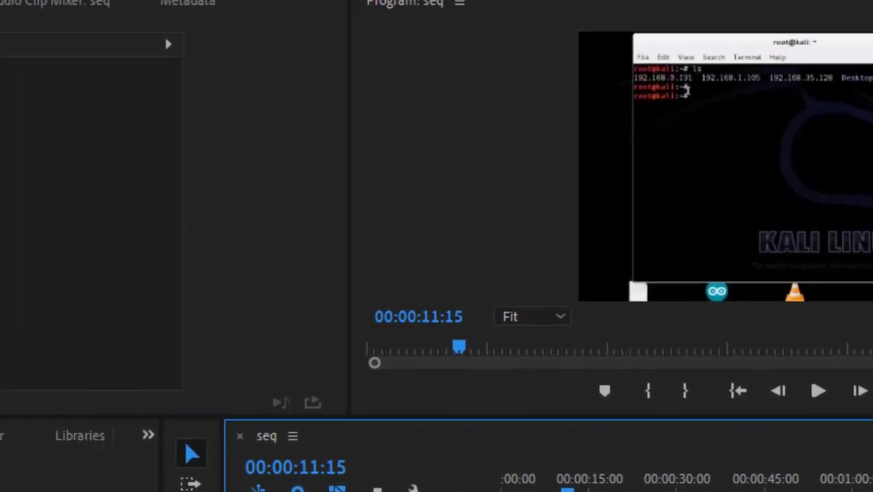
Create a new legacy title named '2'.
{"action": "left_click", "coordinate": [18, 39]}
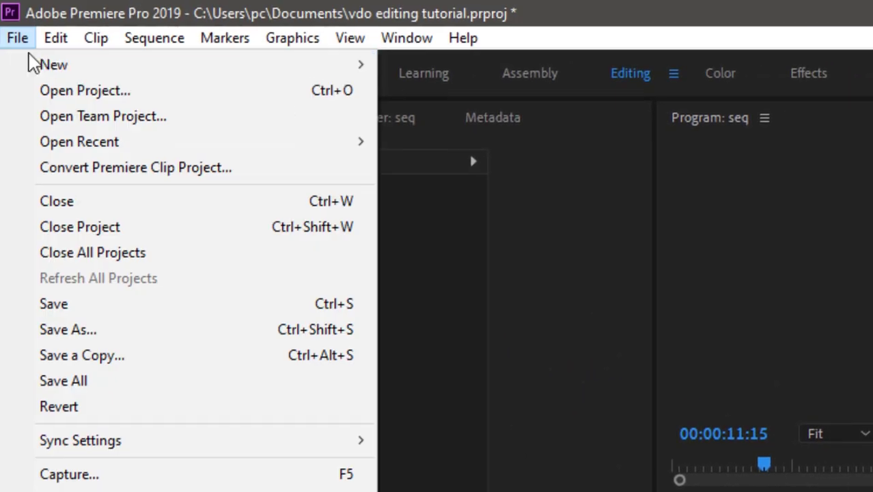
{"action": "mouse_move", "coordinate": [82, 68]}
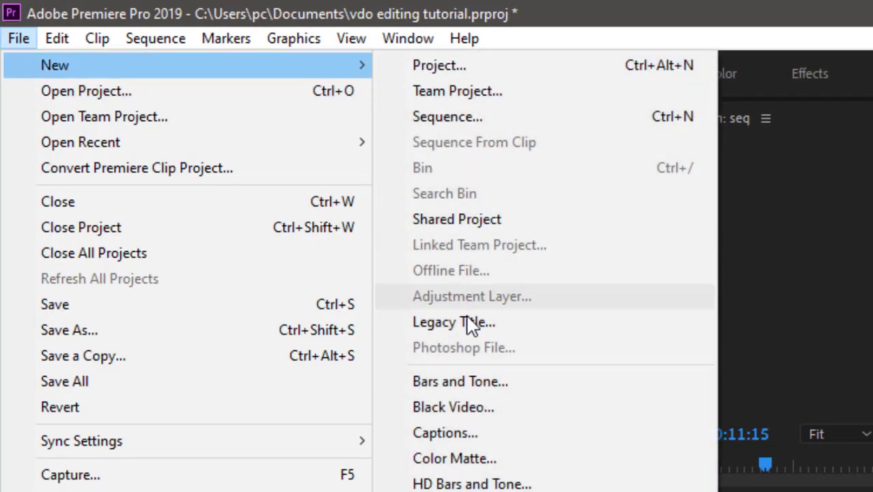
{"action": "left_click", "coordinate": [470, 322]}
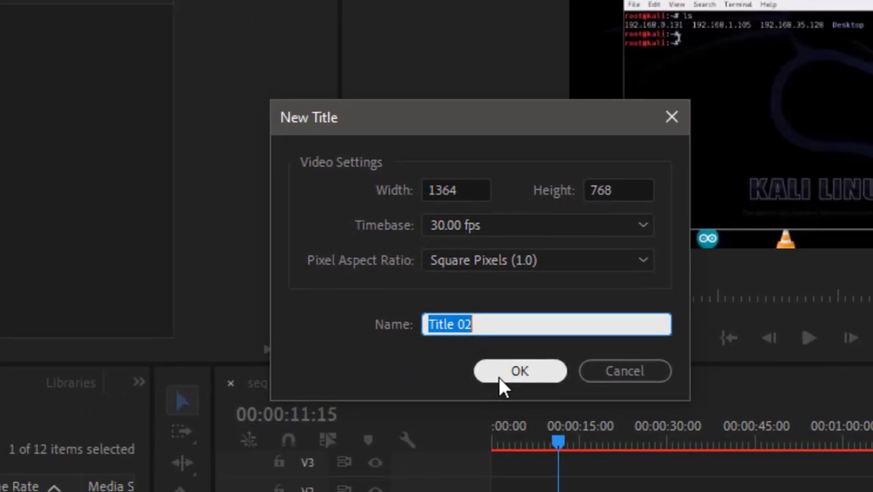
{"action": "type", "text": "2"}
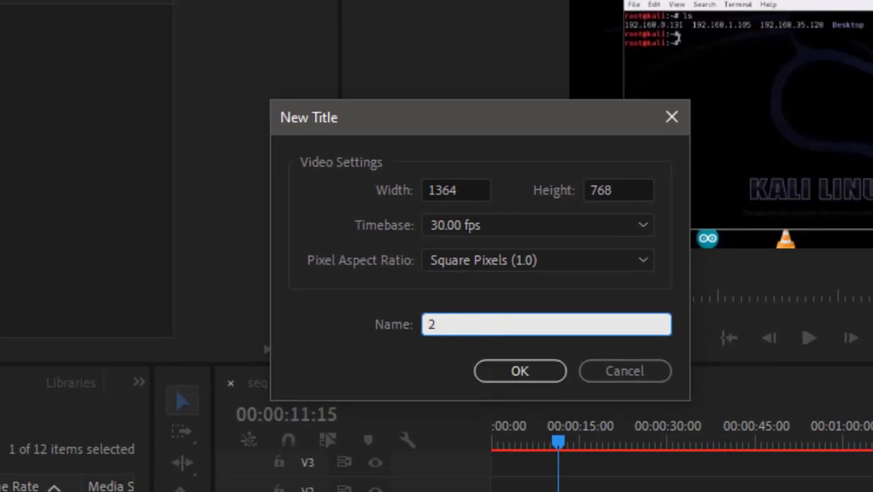
{"action": "left_click", "coordinate": [517, 382]}
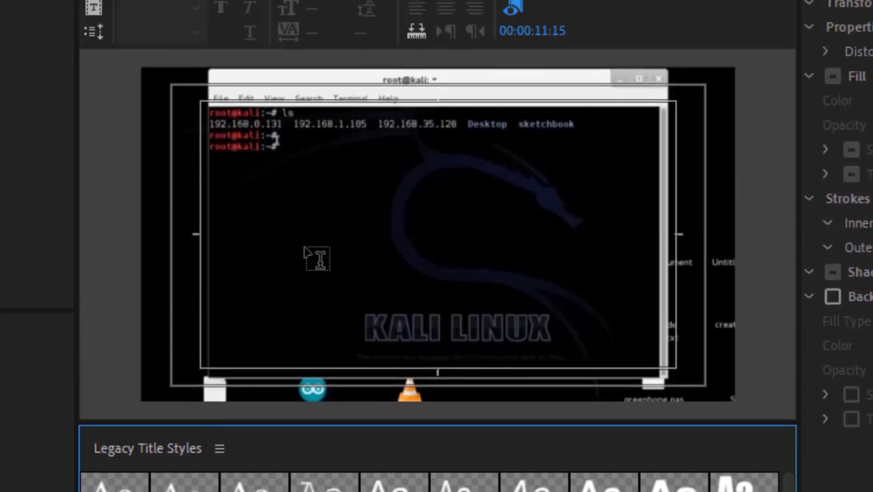
Type HELLO on the title canvas and move it toward the frame centre.
{"action": "left_click", "coordinate": [305, 239]}
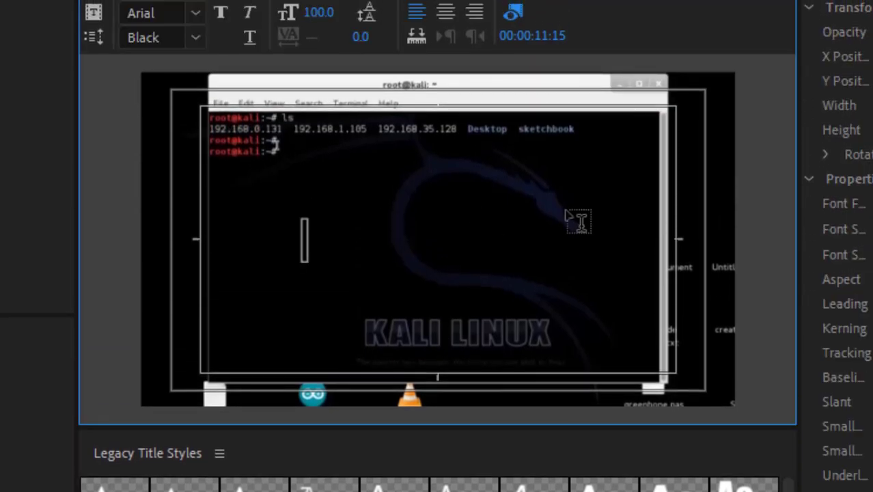
{"action": "type", "text": "HELLO"}
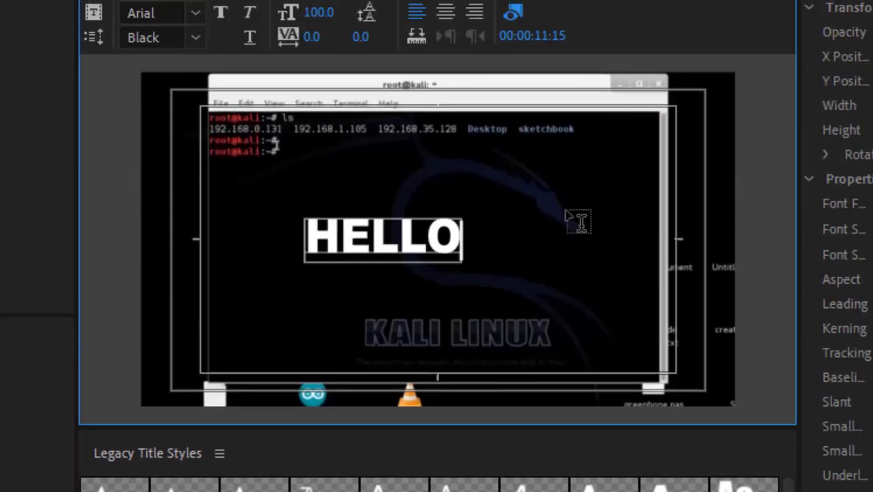
{"action": "key", "text": "ctrl+a"}
{"action": "right_click", "coordinate": [566, 216]}
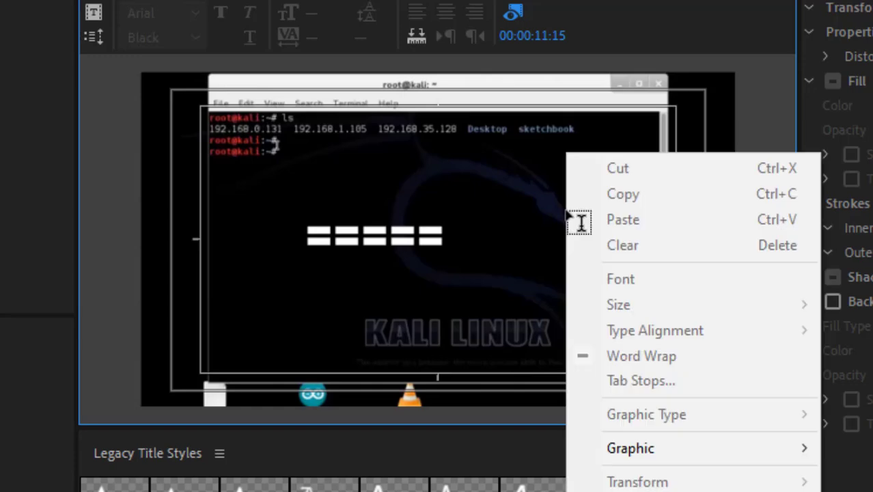
{"action": "left_click", "coordinate": [452, 210]}
{"action": "key", "text": "BackSpace"}
{"action": "key", "text": "BackSpace"}
{"action": "key", "text": "BackSpace"}
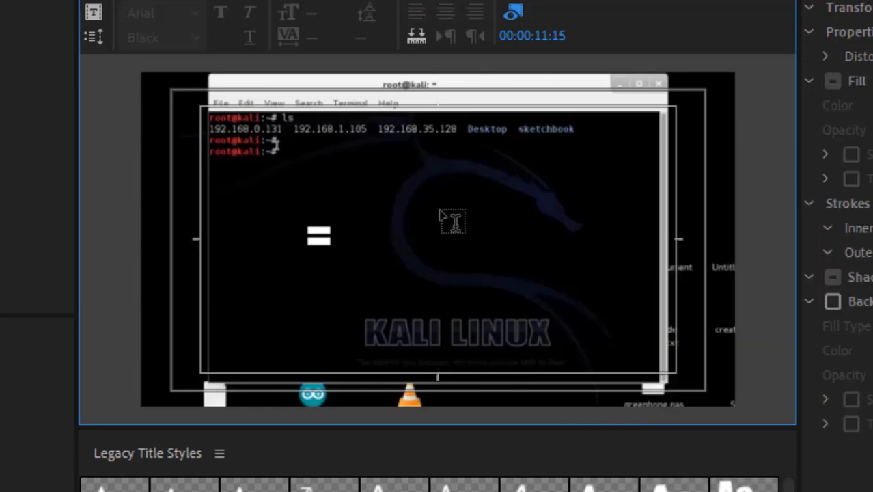
{"action": "key", "text": "ctrl+z"}
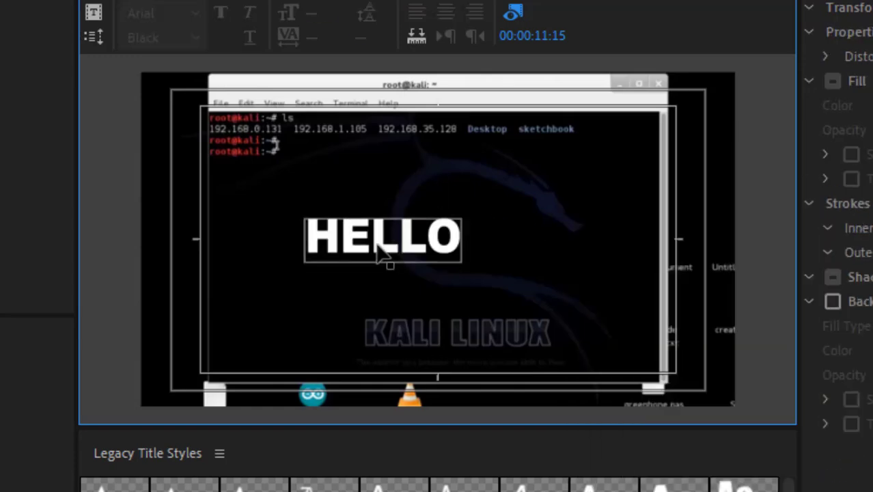
{"action": "left_click_drag", "start_coordinate": [381, 253], "coordinate": [424, 251]}
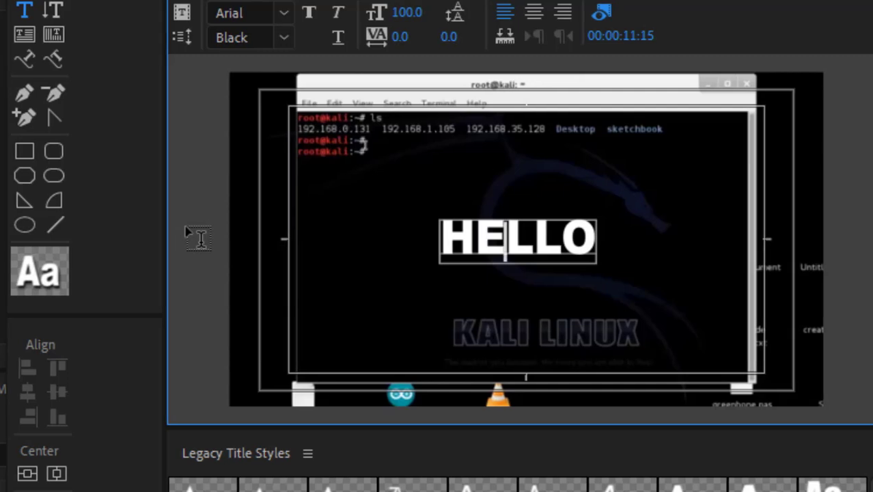
Draw a white filled rectangle in the lower-left of title 2, below HELLO.
{"action": "left_click", "coordinate": [24, 151]}
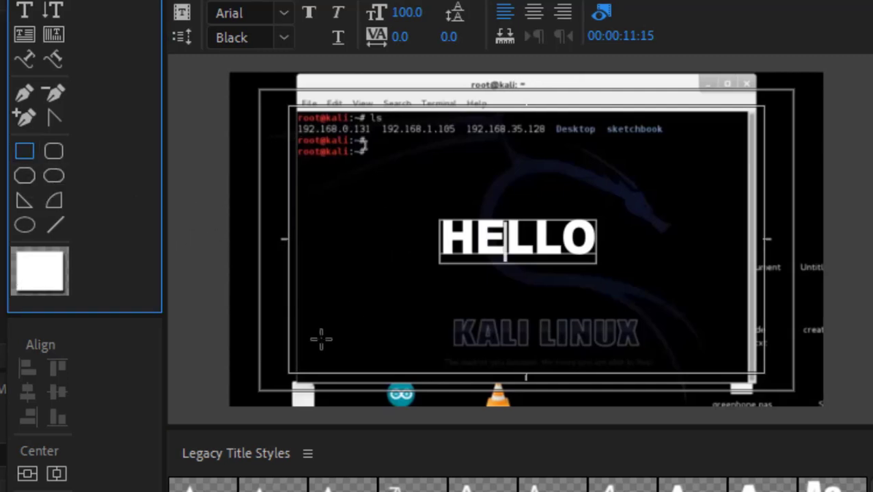
{"action": "mouse_move", "coordinate": [298, 313]}
{"action": "left_mouse_down"}
{"action": "mouse_move", "coordinate": [483, 361]}
{"action": "mouse_move", "coordinate": [833, 311]}
{"action": "mouse_move", "coordinate": [485, 360]}
{"action": "left_mouse_up"}
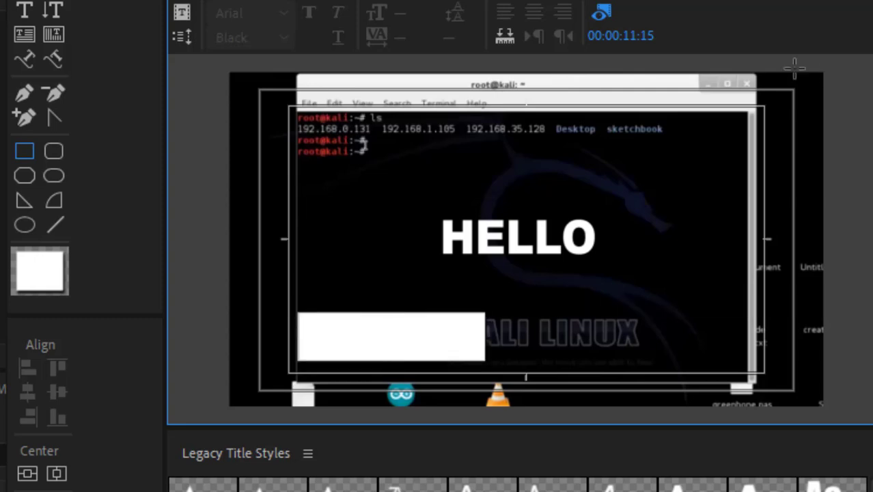
{"action": "left_click", "coordinate": [451, 335]}
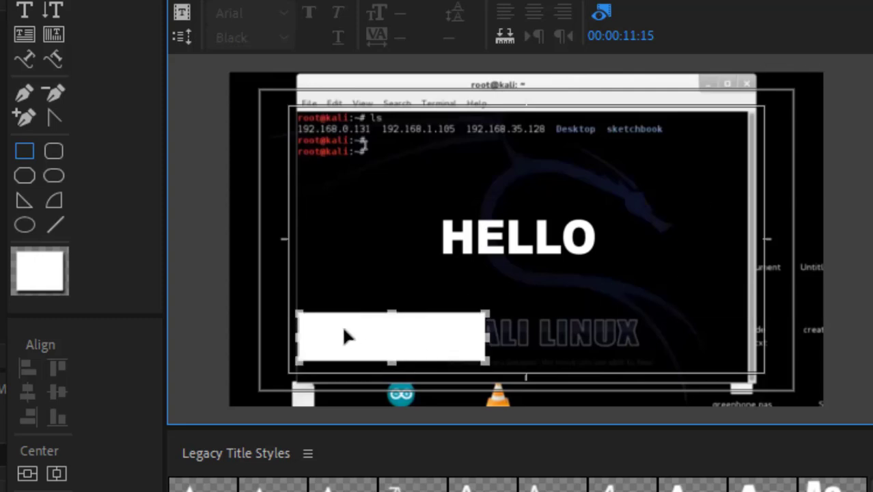
Set the HELLO text fill to bright red FC0303 and move it over the white rectangle.
{"action": "left_click", "coordinate": [450, 269]}
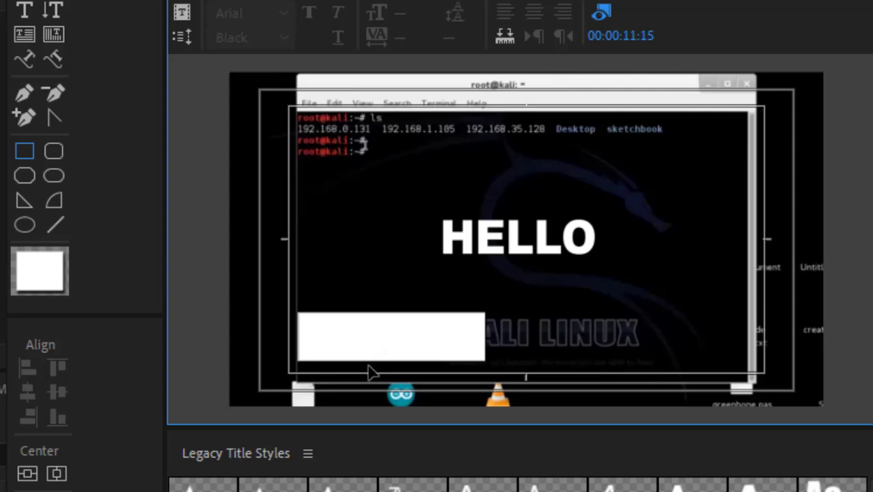
{"action": "left_click", "coordinate": [27, 12]}
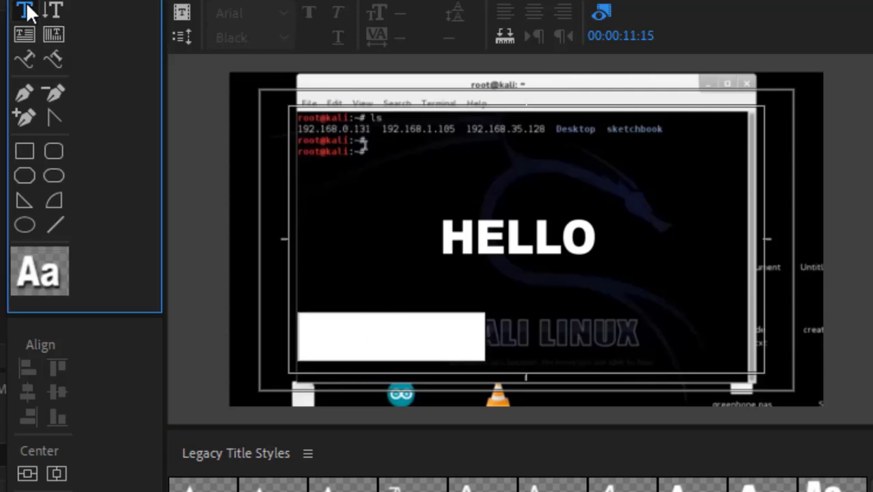
{"action": "left_click", "coordinate": [482, 217]}
{"action": "key", "text": "Escape"}
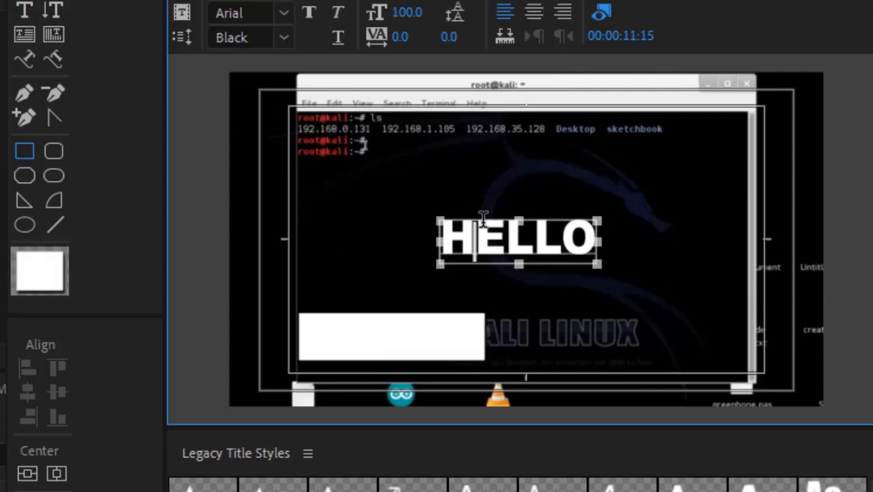
{"action": "key", "text": "ctrl+a"}
{"action": "left_click", "coordinate": [486, 194]}
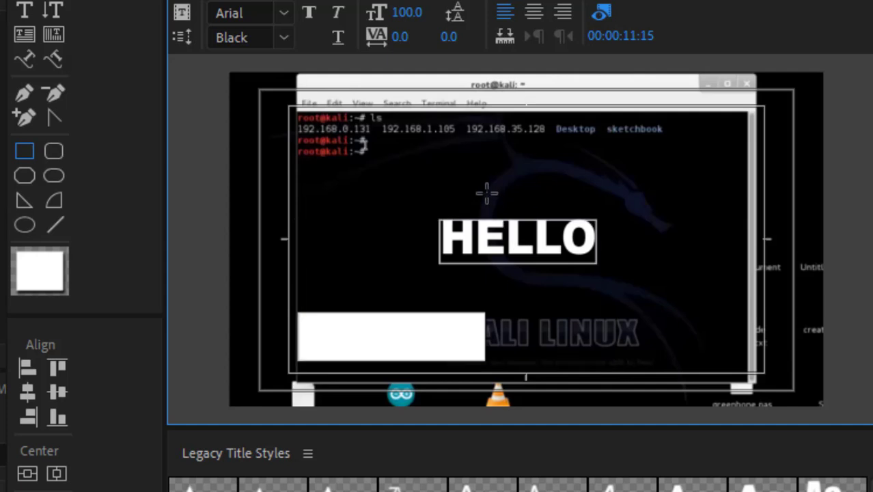
{"action": "left_click", "coordinate": [24, 8]}
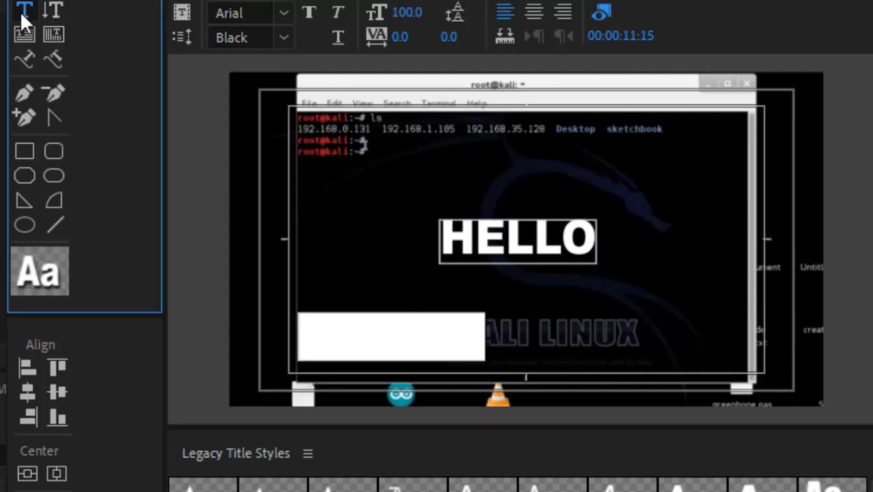
{"action": "double_click", "coordinate": [504, 244]}
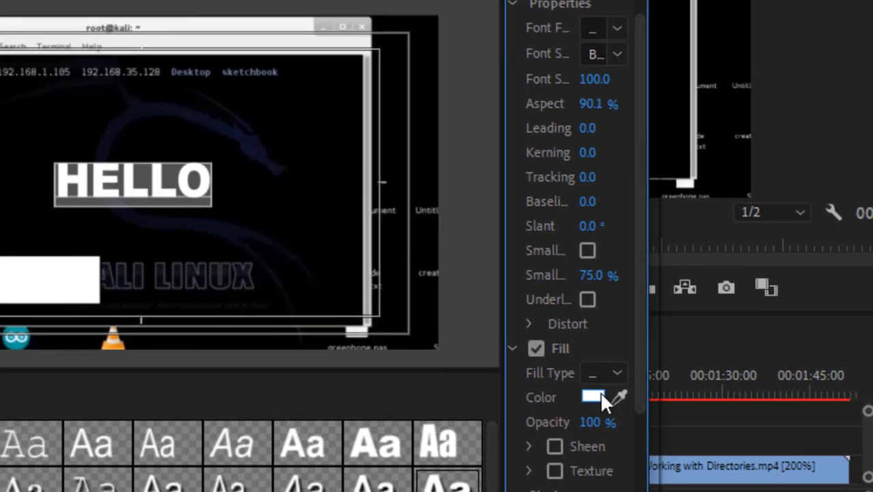
{"action": "left_click", "coordinate": [594, 396]}
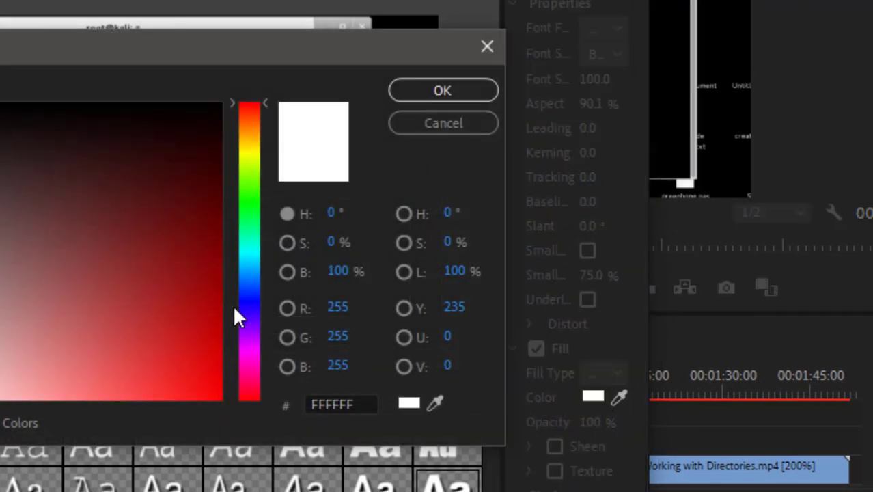
{"action": "left_click", "coordinate": [217, 396]}
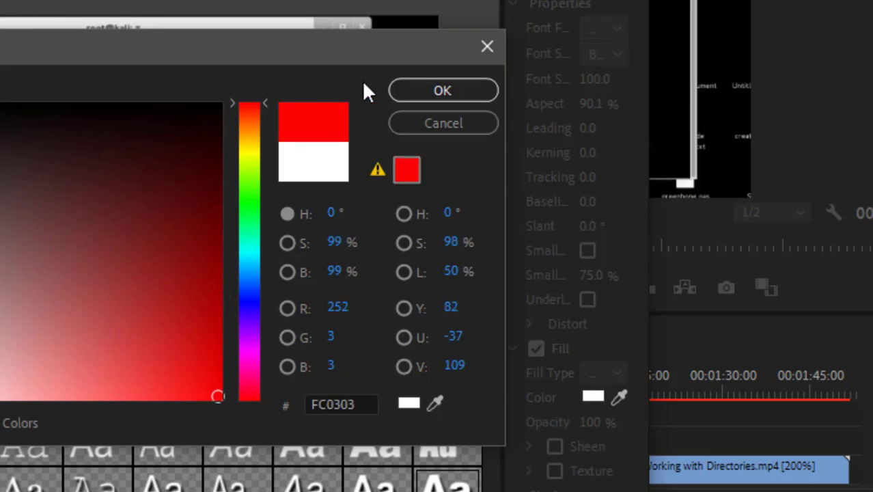
{"action": "left_click", "coordinate": [403, 89]}
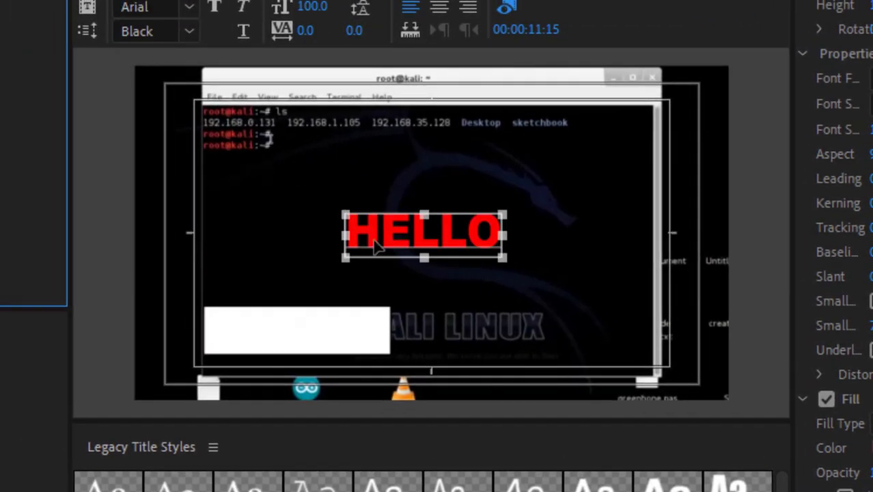
{"action": "mouse_move", "coordinate": [375, 247]}
{"action": "left_mouse_down"}
{"action": "mouse_move", "coordinate": [247, 338]}
{"action": "mouse_move", "coordinate": [326, 248]}
{"action": "left_mouse_up"}
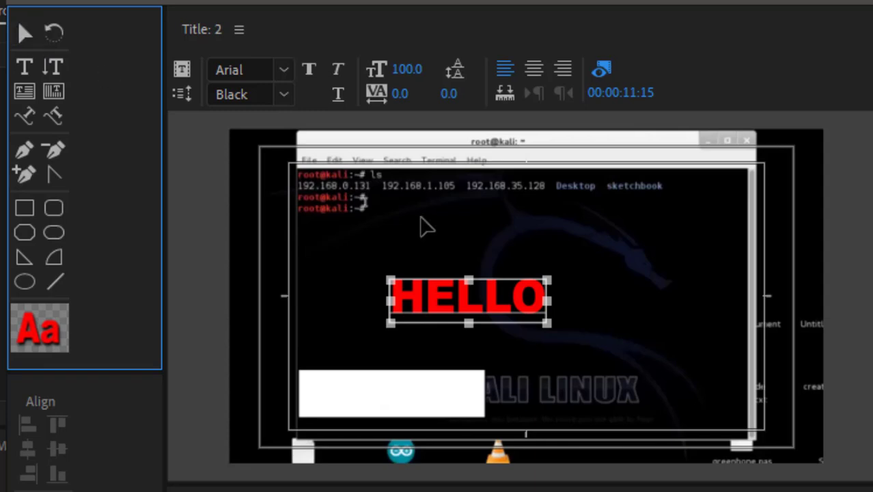
Restore the accidentally deleted red HELLO and place it onto the white rectangle.
{"action": "left_click", "coordinate": [440, 320]}
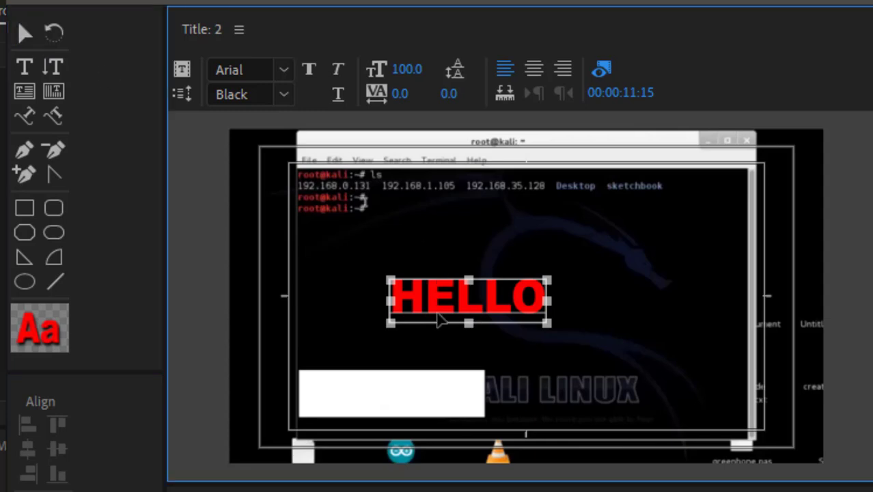
{"action": "key", "text": "Delete"}
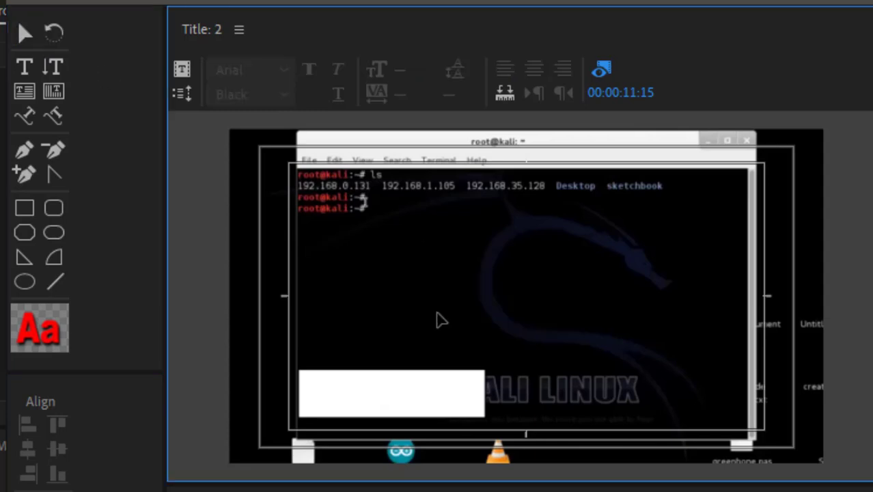
{"action": "key", "text": "ctrl+z"}
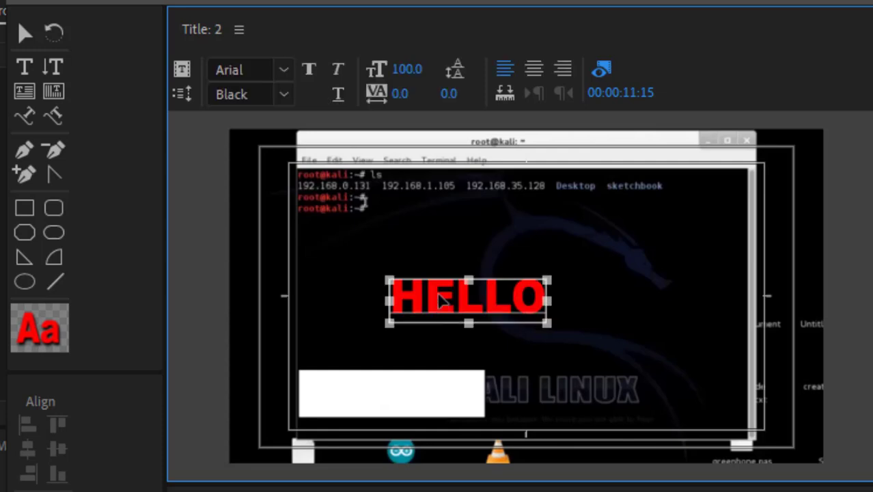
{"action": "left_click_drag", "start_coordinate": [436, 305], "coordinate": [368, 395]}
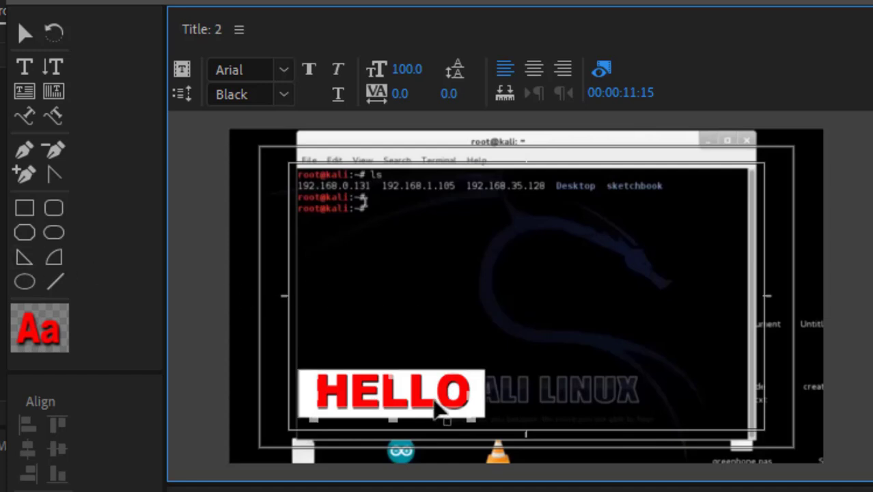
{"action": "left_click", "coordinate": [438, 272]}
Narrow the white box from both sides to HELLO's width, then move HELLO up above it.
{"action": "left_click", "coordinate": [485, 412]}
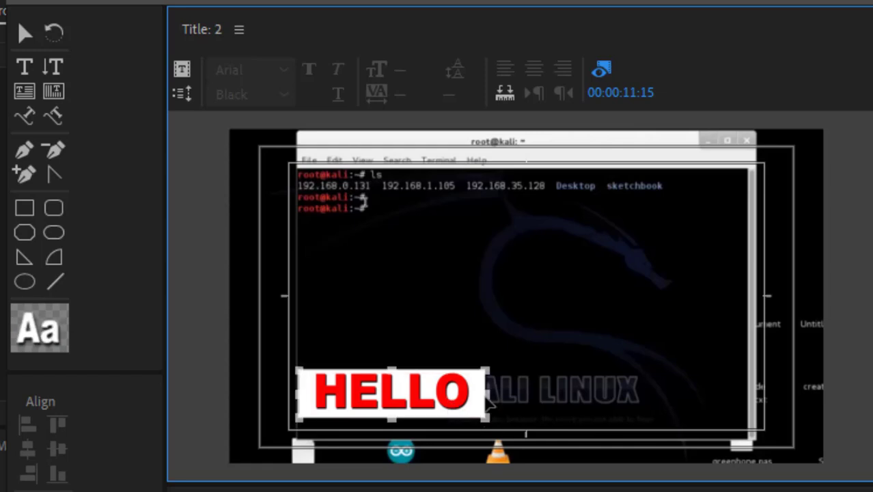
{"action": "left_click_drag", "start_coordinate": [484, 394], "coordinate": [478, 395]}
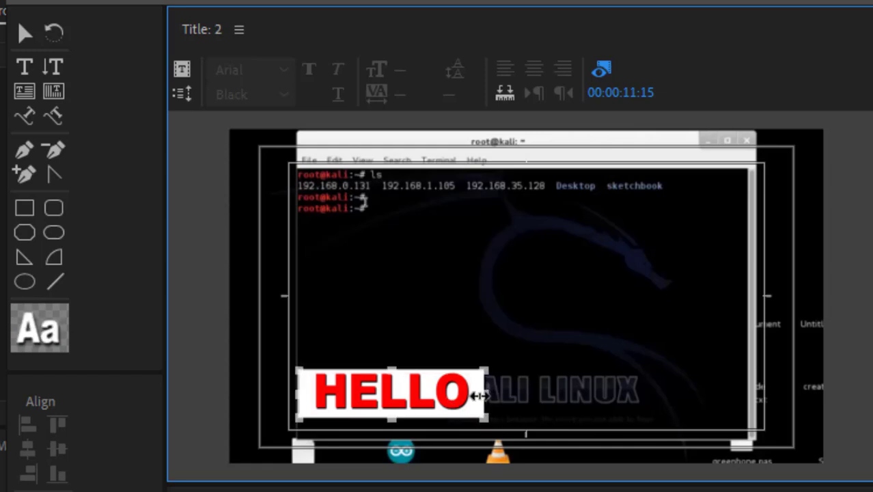
{"action": "key", "text": "ctrl+z"}
{"action": "left_click_drag", "start_coordinate": [482, 395], "coordinate": [476, 395]}
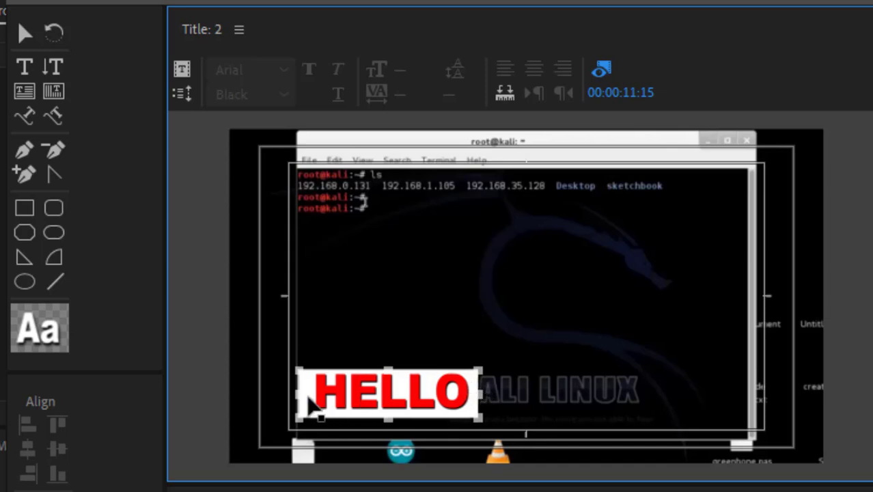
{"action": "left_click_drag", "start_coordinate": [301, 390], "coordinate": [308, 389]}
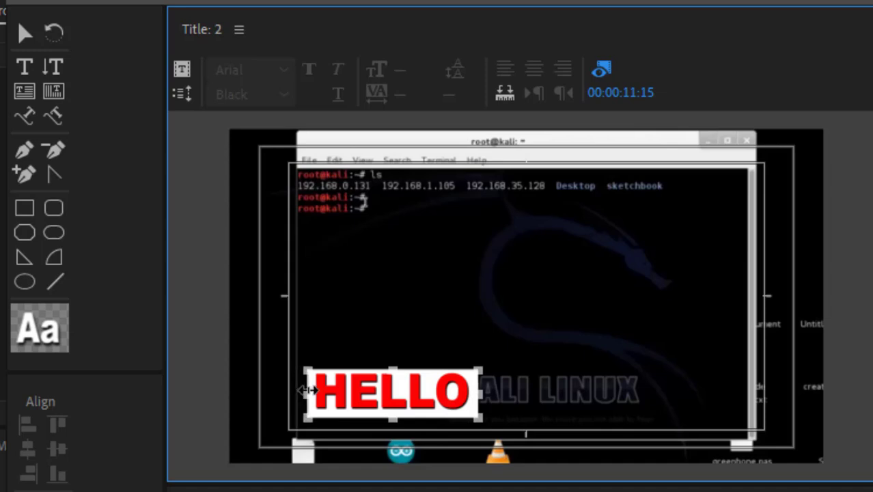
{"action": "left_click", "coordinate": [389, 321]}
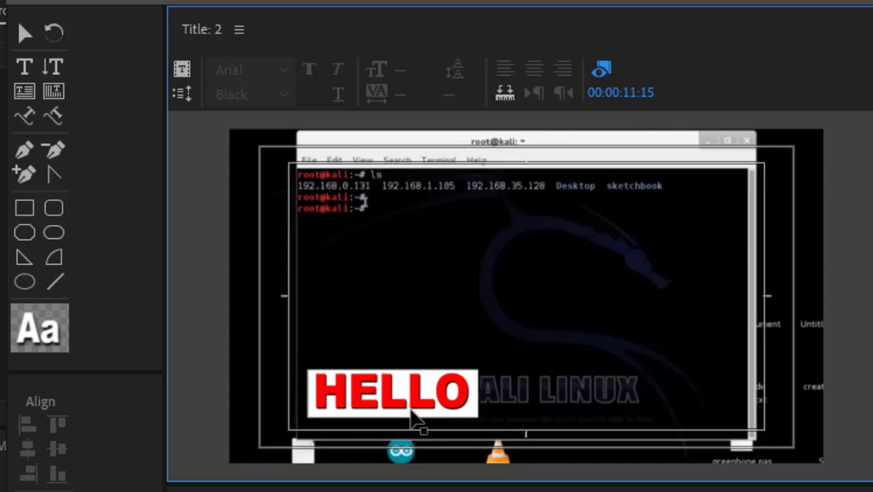
{"action": "left_click", "coordinate": [471, 421]}
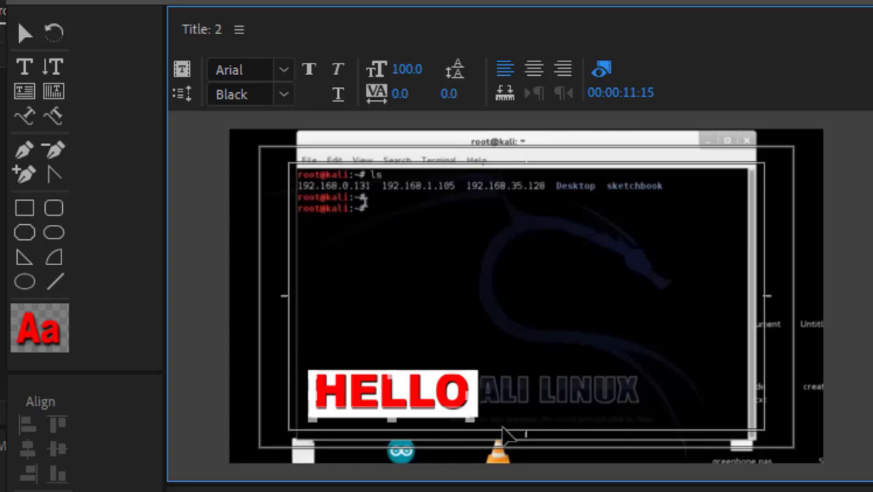
{"action": "left_click_drag", "start_coordinate": [430, 376], "coordinate": [430, 322]}
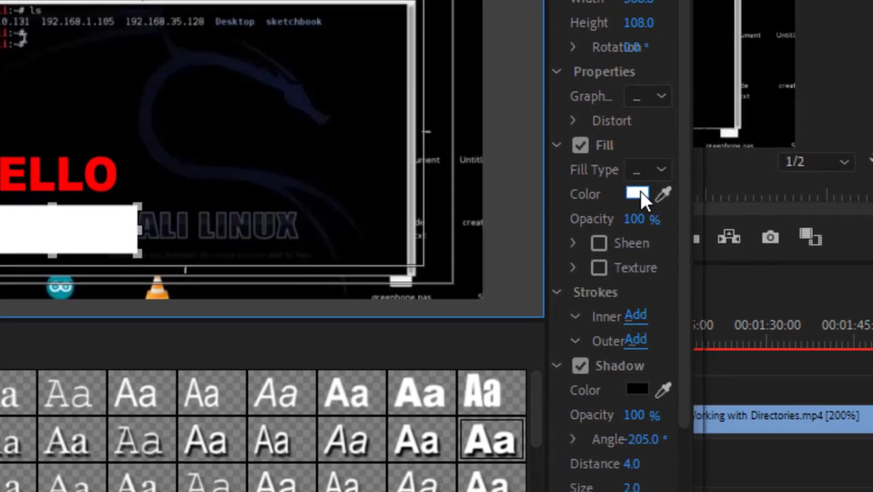
Change the box's fill colour to bright yellow in the Color Picker.
{"action": "left_click", "coordinate": [636, 194]}
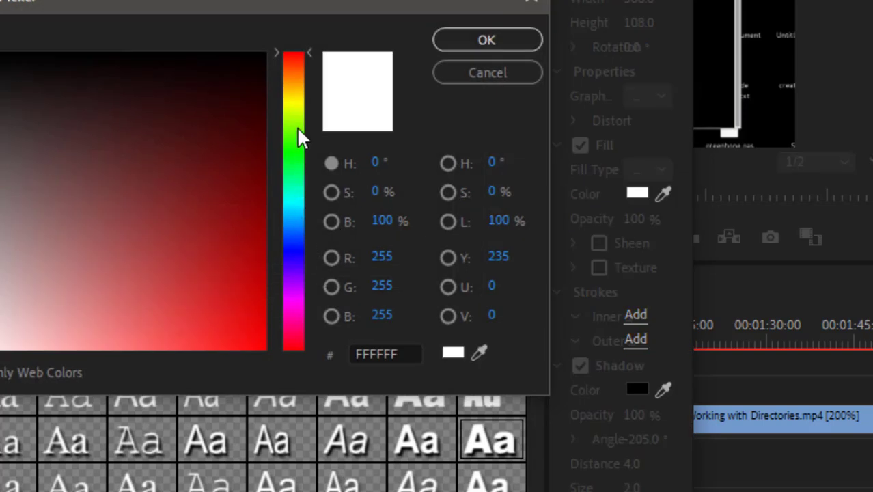
{"action": "left_click", "coordinate": [297, 100]}
{"action": "left_click_drag", "start_coordinate": [259, 138], "coordinate": [247, 342]}
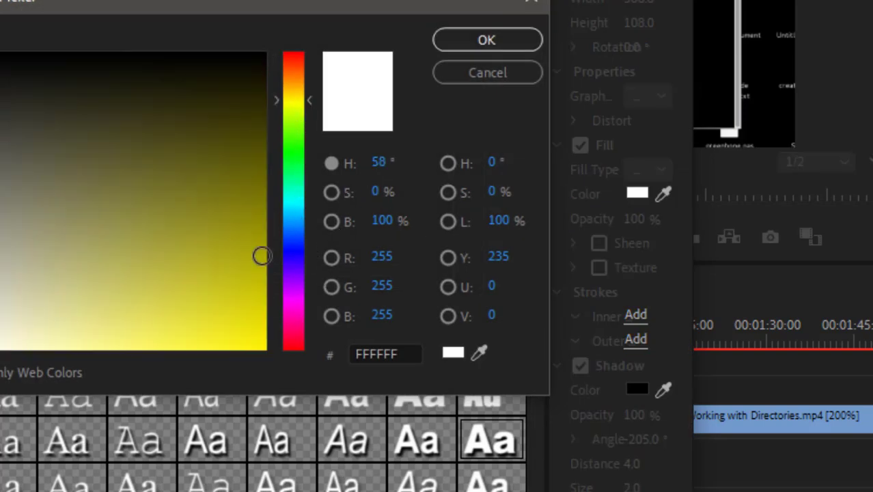
{"action": "left_click", "coordinate": [484, 43]}
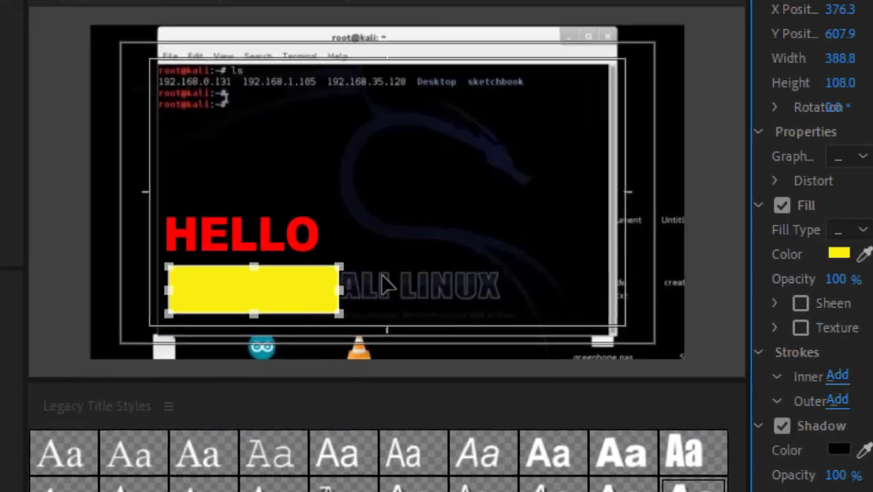
Move the red HELLO text back down onto the yellow box.
{"action": "left_click", "coordinate": [366, 271]}
{"action": "left_click_drag", "start_coordinate": [384, 287], "coordinate": [379, 324]}
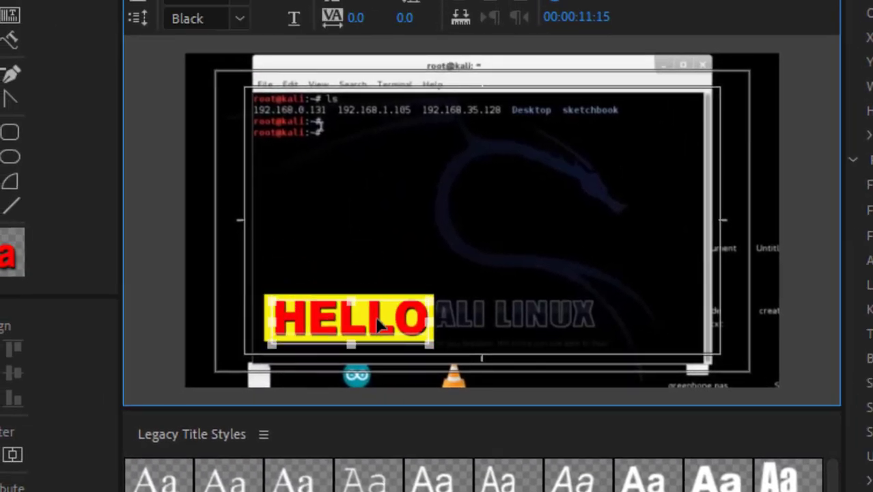
{"action": "left_click", "coordinate": [436, 232]}
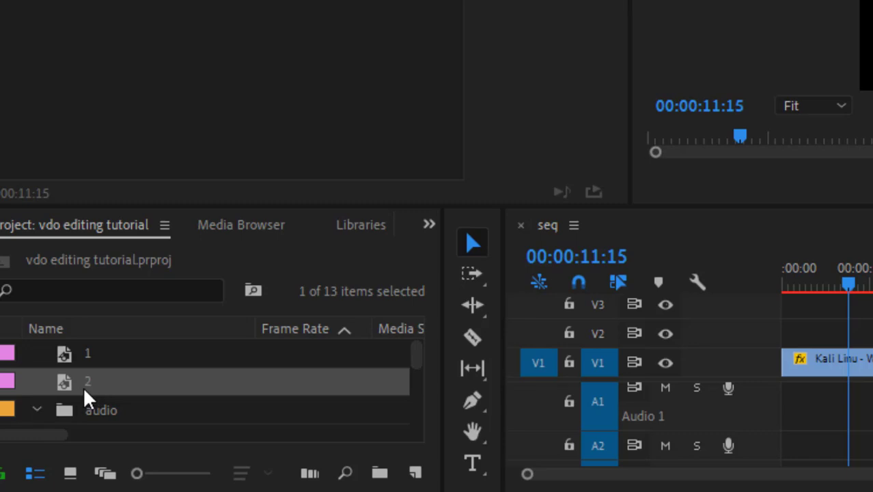
Save the project and create a new legacy title named 3.
{"action": "key", "text": "ctrl+s"}
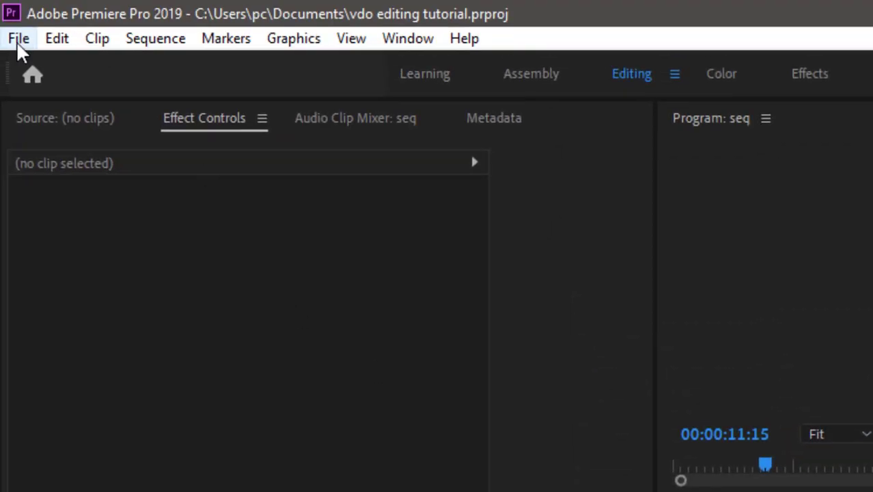
{"action": "left_click", "coordinate": [20, 41]}
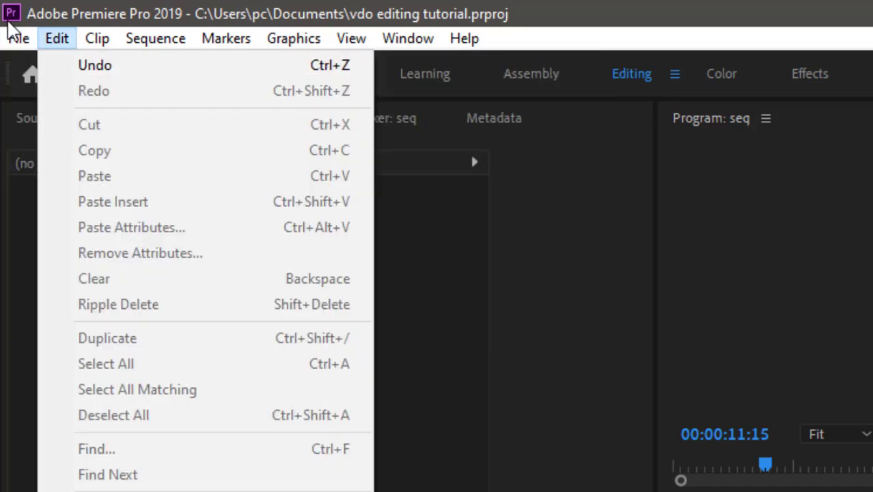
{"action": "mouse_move", "coordinate": [16, 36]}
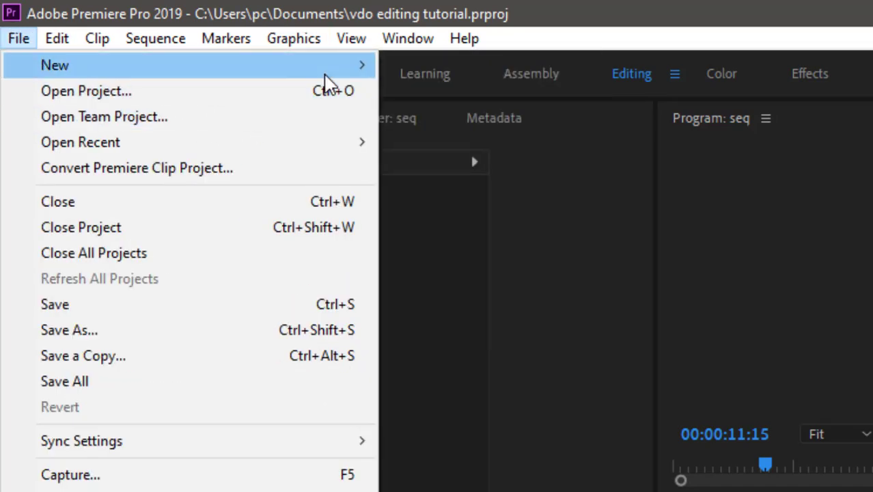
{"action": "mouse_move", "coordinate": [324, 68]}
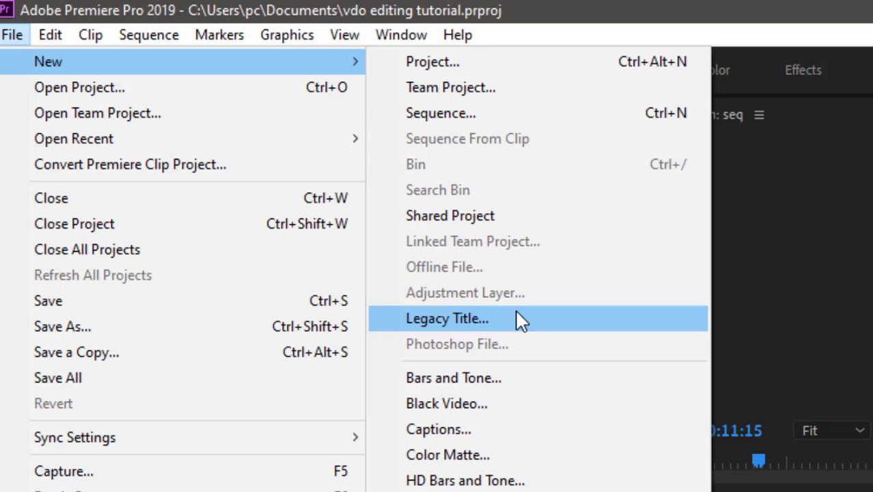
{"action": "left_click", "coordinate": [516, 314]}
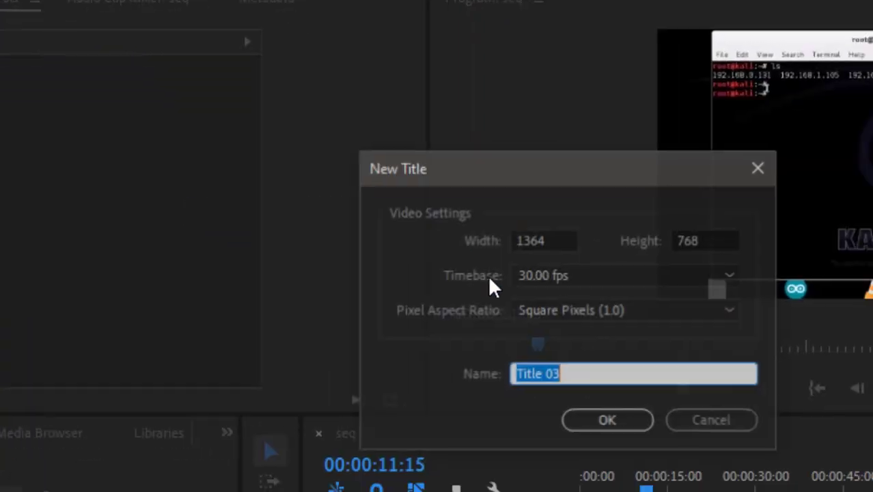
{"action": "type", "text": "3"}
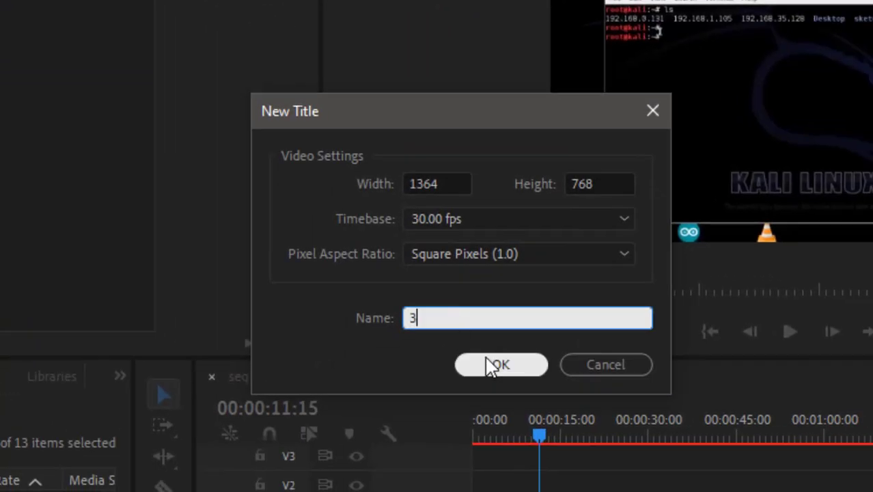
{"action": "left_click", "coordinate": [523, 363]}
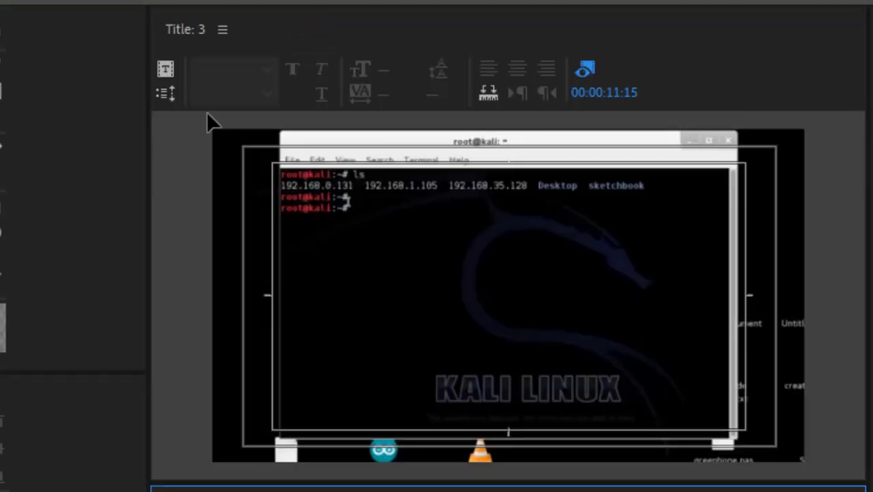
Set title 3 to Roll with Start Off Screen and End Off Screen both enabled.
{"action": "left_click", "coordinate": [166, 94]}
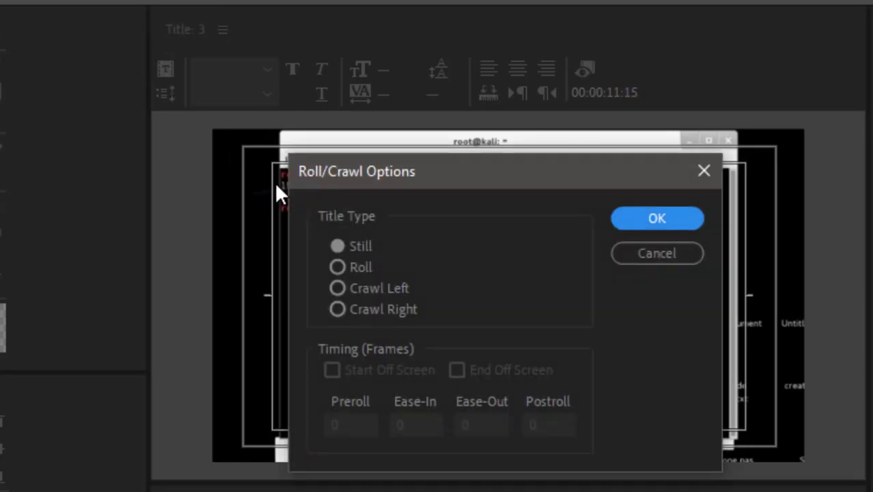
{"action": "left_click", "coordinate": [630, 262]}
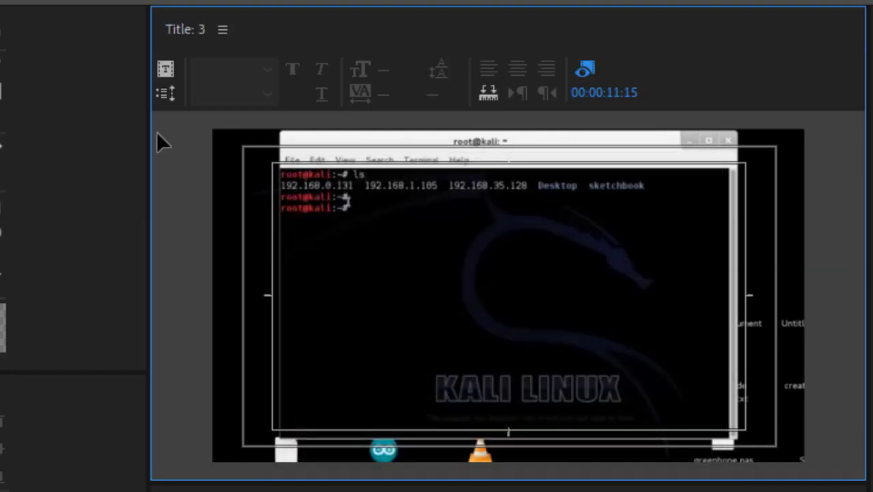
{"action": "left_click", "coordinate": [166, 95]}
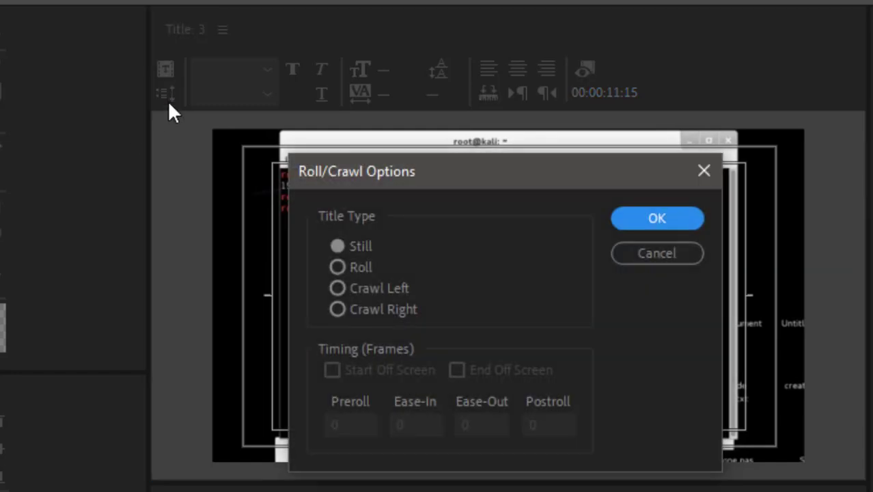
{"action": "left_click", "coordinate": [355, 246]}
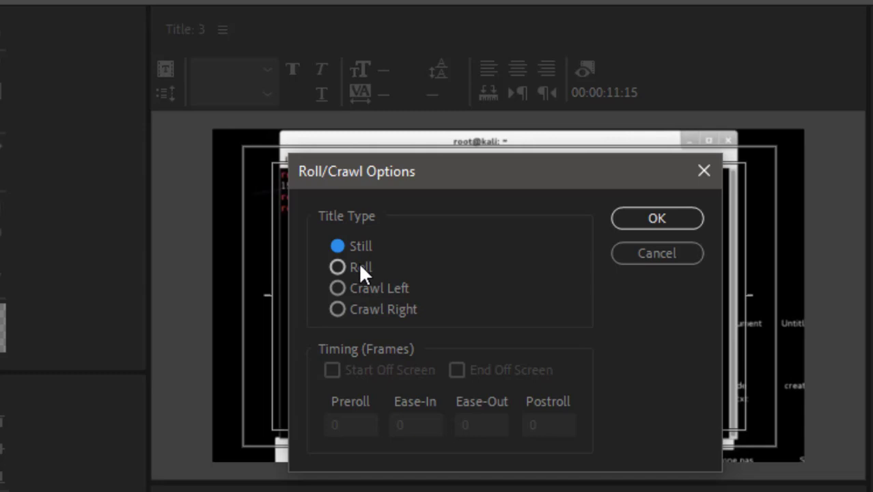
{"action": "left_click", "coordinate": [360, 267]}
{"action": "left_click", "coordinate": [331, 371]}
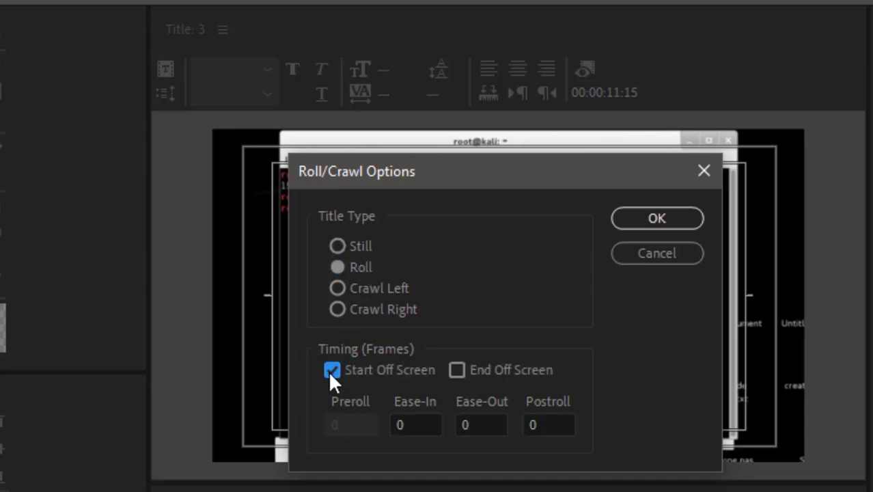
{"action": "left_click", "coordinate": [457, 374]}
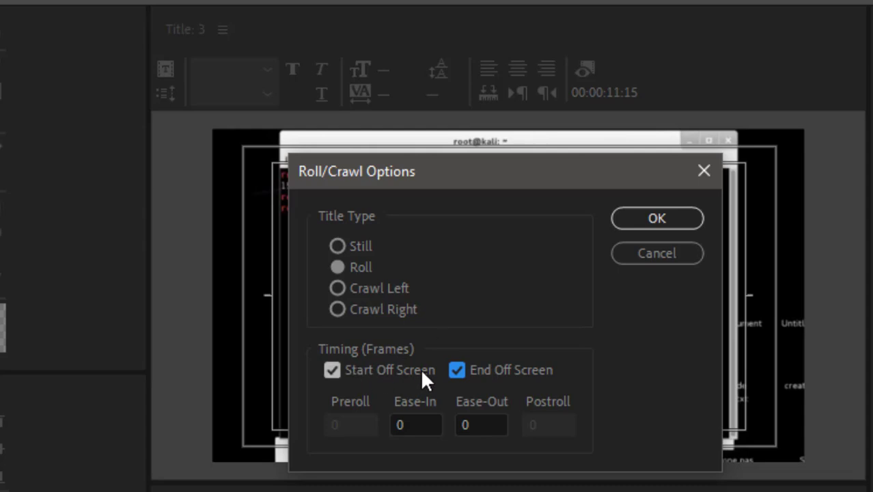
{"action": "left_click", "coordinate": [654, 220]}
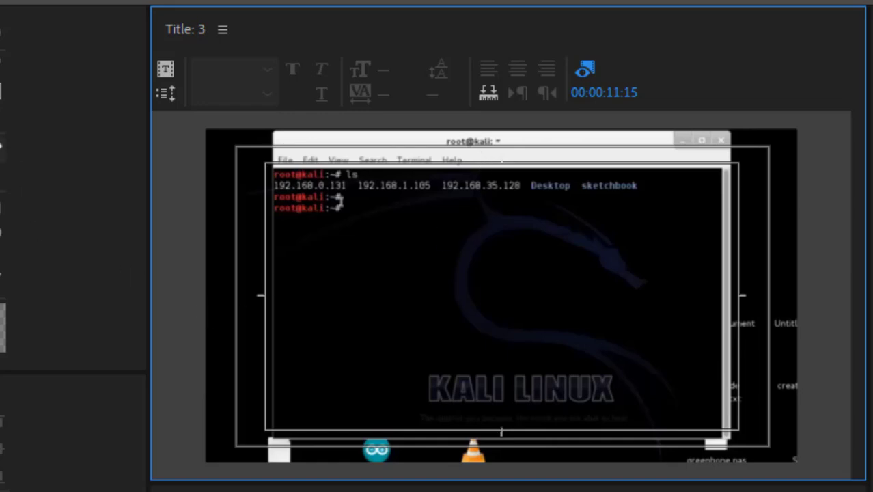
Type stacked lines of sdfsdf placeholder text into title 3, then close the title editor.
{"action": "left_click", "coordinate": [422, 272]}
{"action": "type", "text": "sdfsdf"}
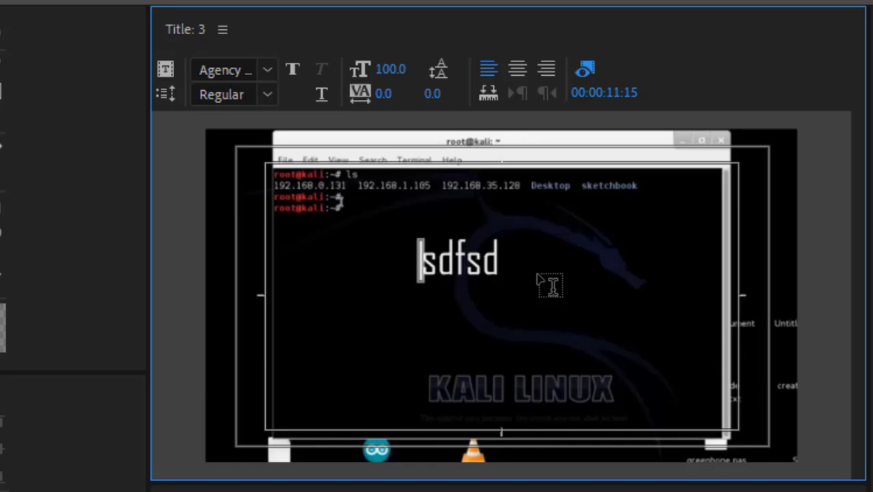
{"action": "key", "text": "Return"}
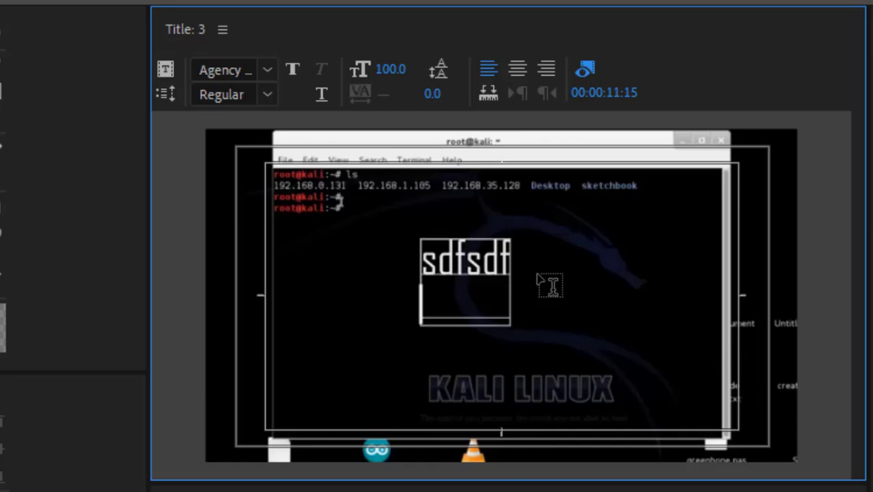
{"action": "type", "text": "sdfsdf"}
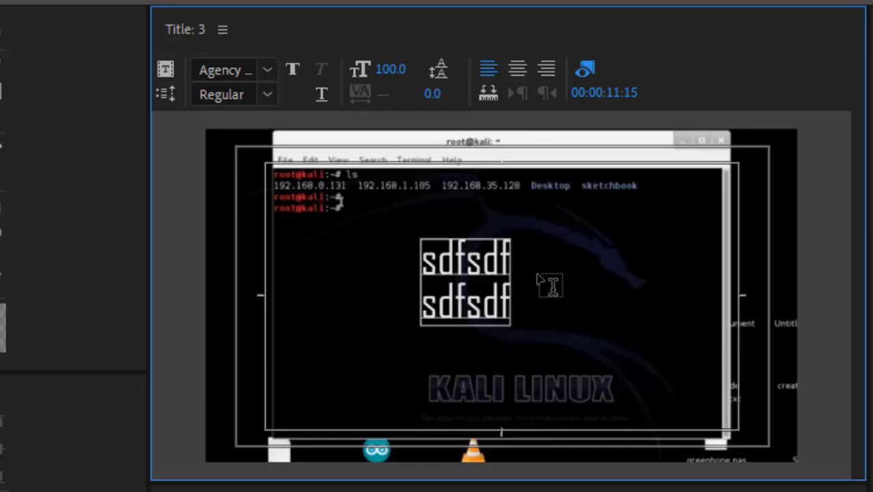
{"action": "type", "text": " sdfsdfsd  sdfsdfsdf sdf sdf sd"}
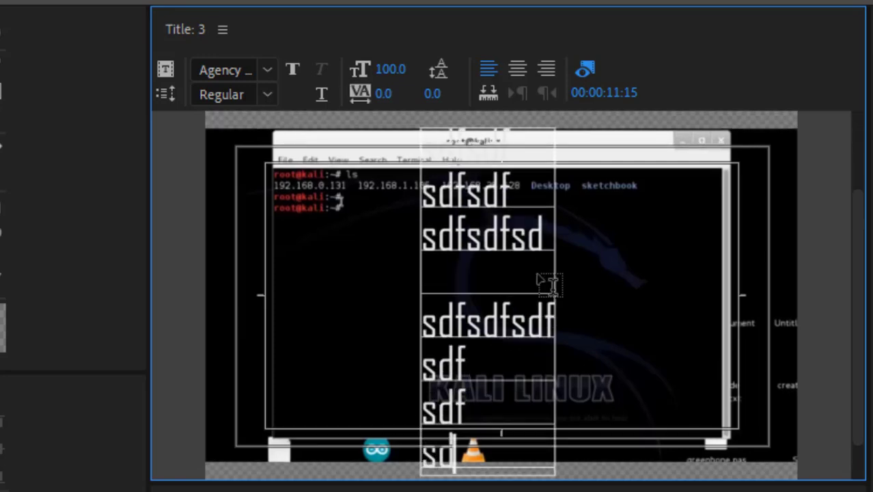
{"action": "type", "text": "f sdf sdf sd fs df sdf sd"}
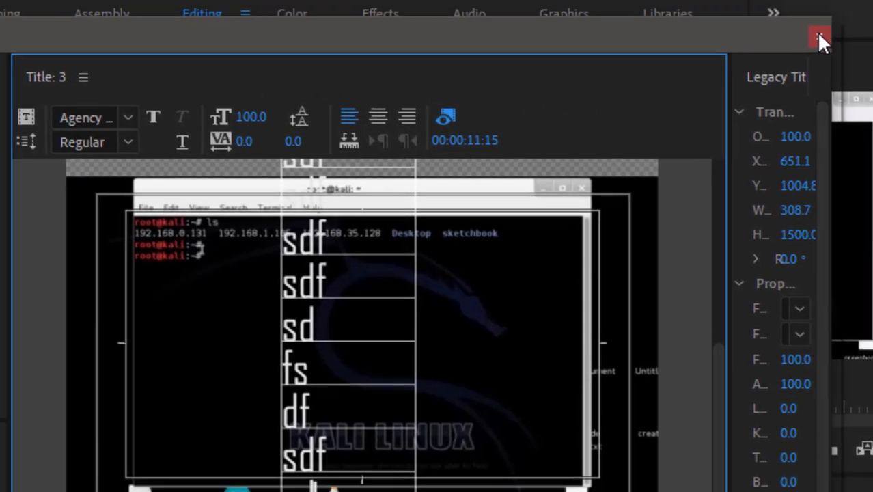
{"action": "left_click", "coordinate": [818, 35]}
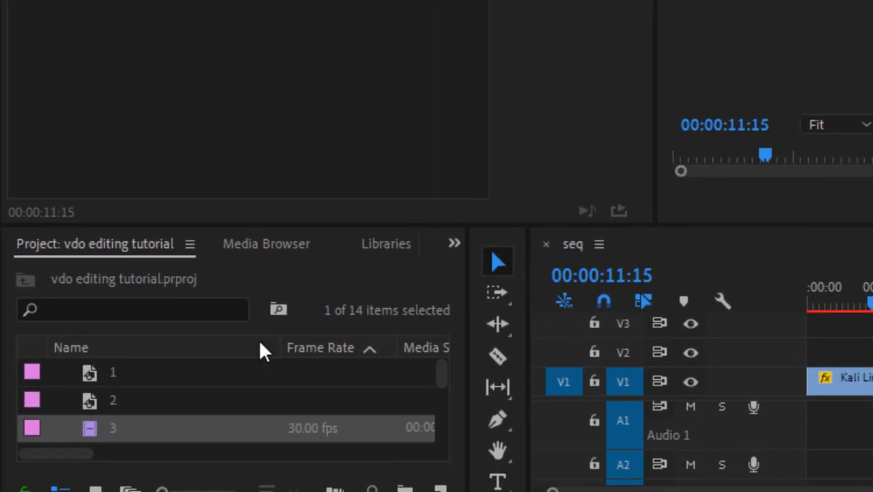
Place title 3 on track V2 near 15 seconds and preview the roll.
{"action": "left_click_drag", "start_coordinate": [108, 425], "coordinate": [363, 362]}
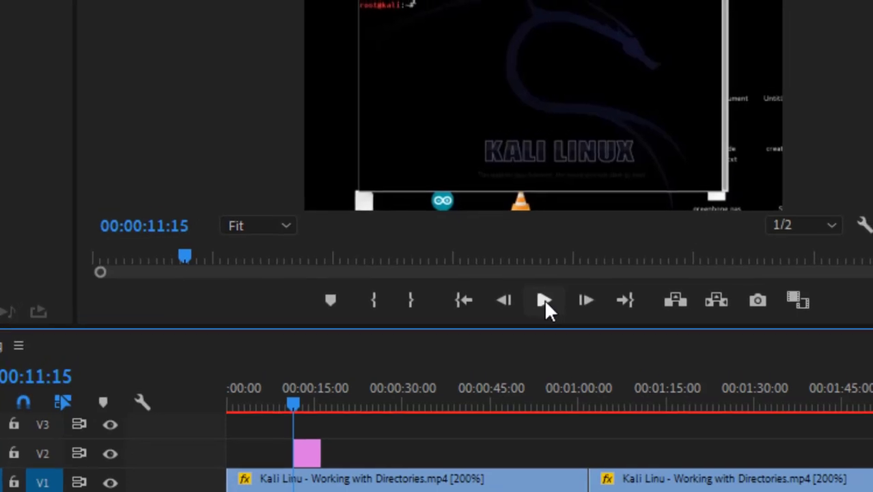
{"action": "left_click", "coordinate": [543, 301]}
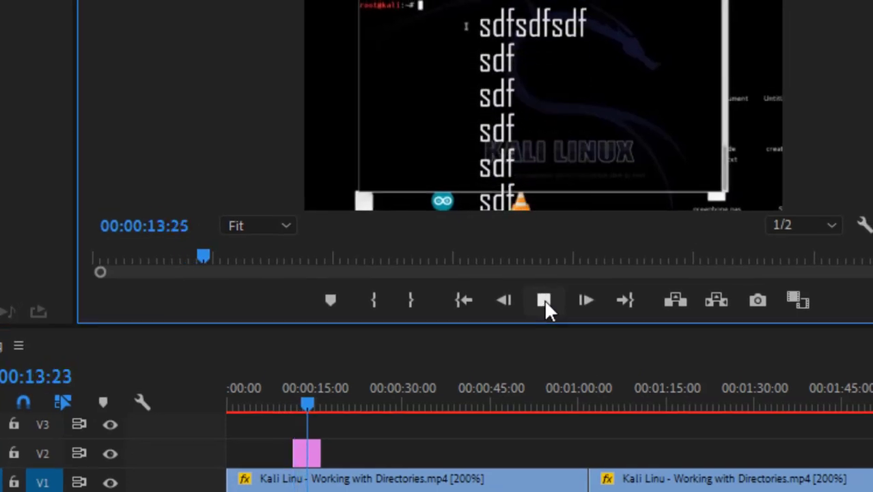
{"action": "left_click", "coordinate": [544, 300]}
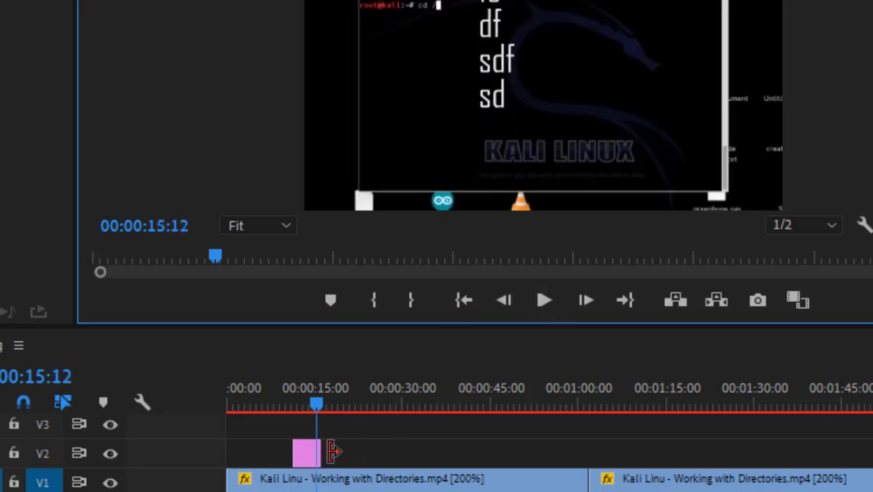
Extend the title 3 clip's right edge twice, previewing the longer roll each time.
{"action": "left_click_drag", "start_coordinate": [329, 451], "coordinate": [388, 451]}
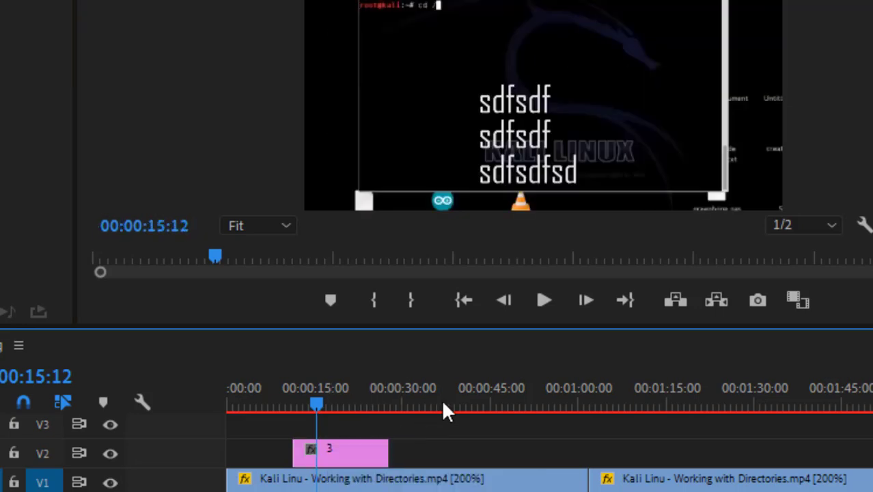
{"action": "left_click", "coordinate": [548, 304]}
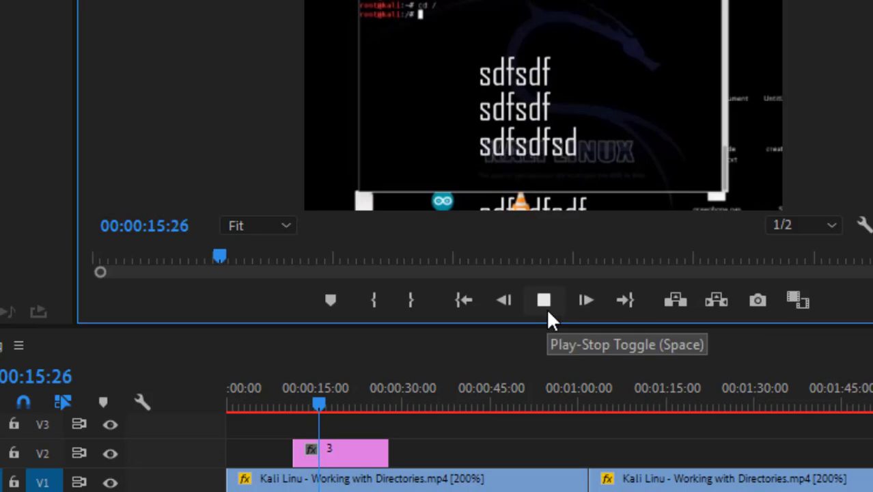
{"action": "left_click", "coordinate": [548, 313]}
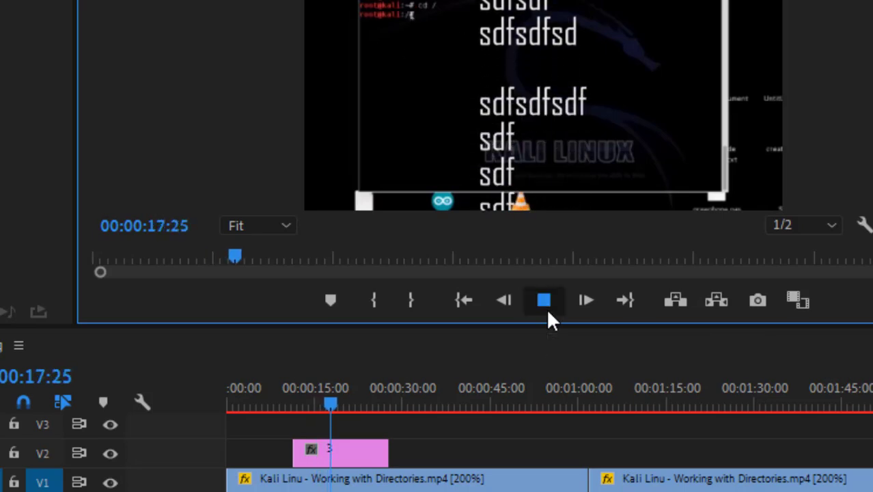
{"action": "left_click_drag", "start_coordinate": [390, 453], "coordinate": [518, 453]}
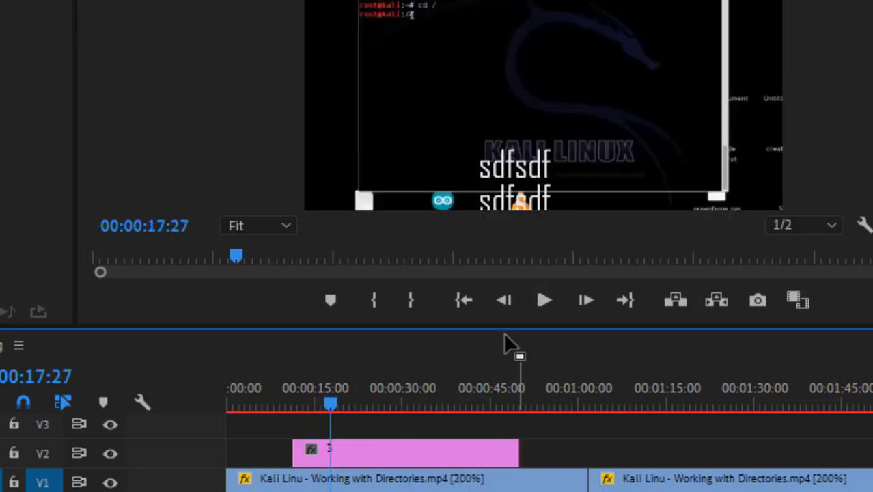
{"action": "left_click", "coordinate": [536, 315]}
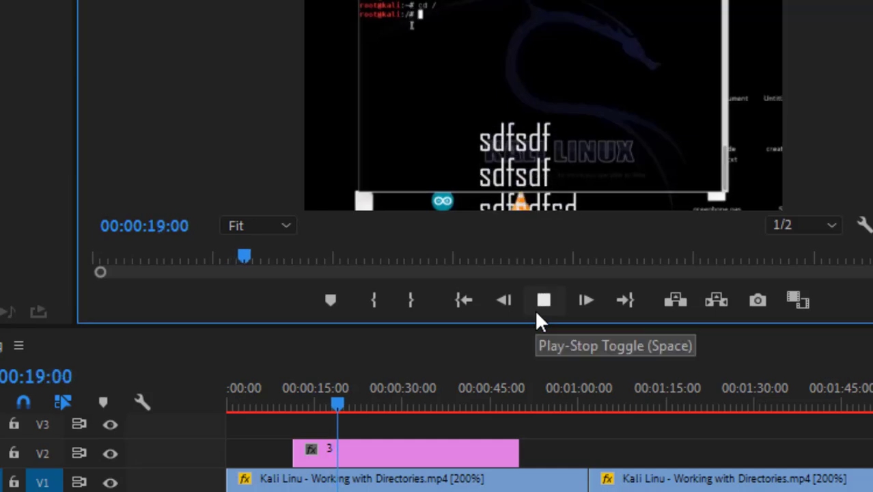
{"action": "left_click", "coordinate": [536, 316]}
Pull in the end of the title 3 clip on V2 and save the project.
{"action": "left_click_drag", "start_coordinate": [519, 451], "coordinate": [430, 452]}
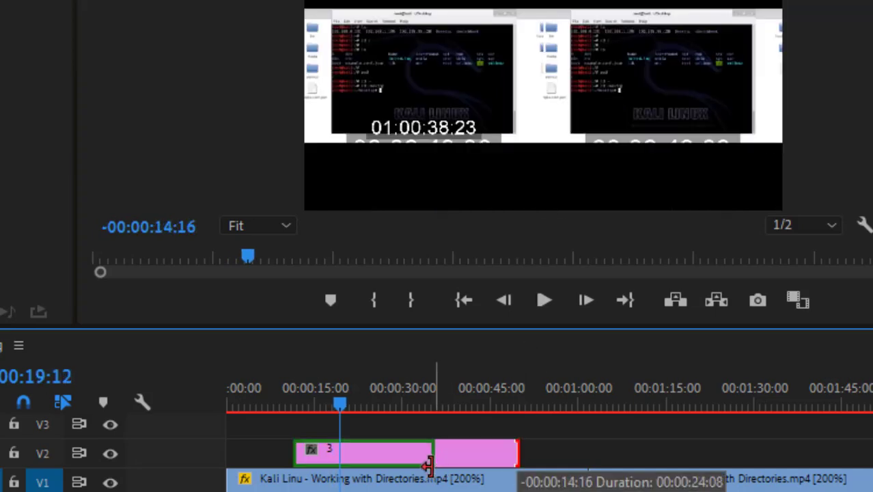
{"action": "key", "text": "ctrl+s"}
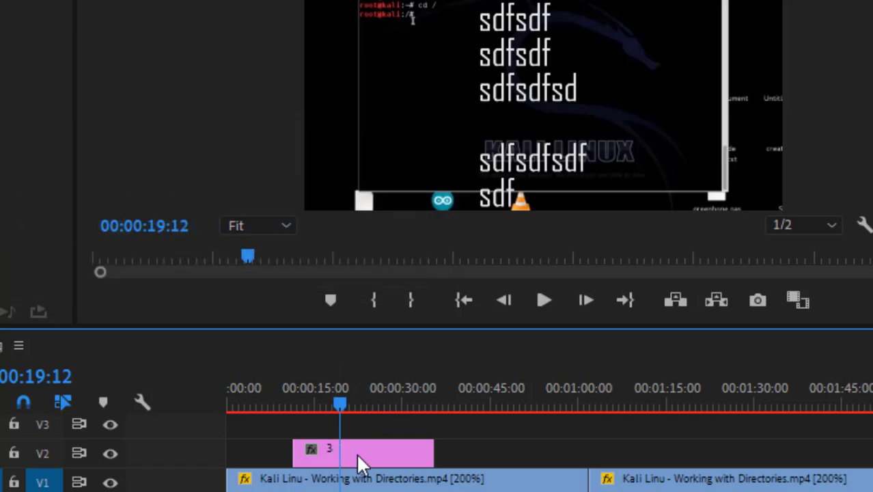
{"action": "left_click", "coordinate": [355, 452]}
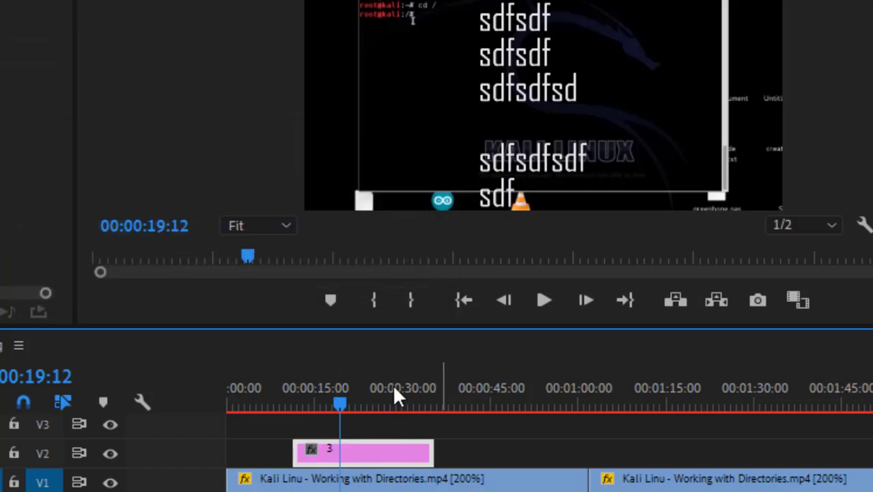
{"action": "left_click", "coordinate": [315, 403]}
{"action": "left_click_drag", "start_coordinate": [315, 402], "coordinate": [295, 402]}
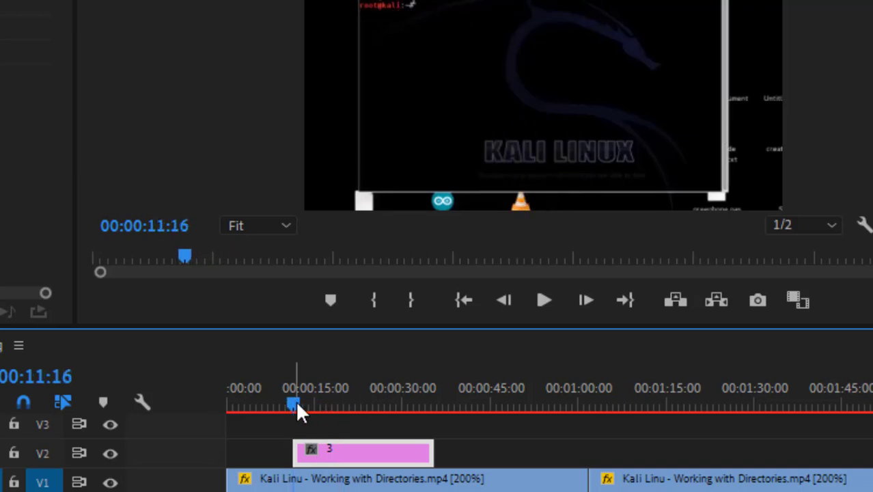
Trim the title clip shorter again and preview the faster credit roll.
{"action": "left_click_drag", "start_coordinate": [413, 453], "coordinate": [386, 454]}
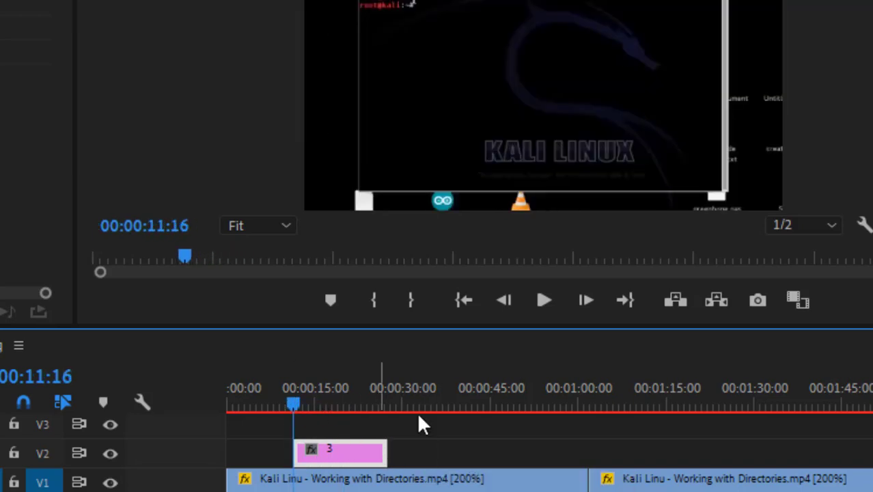
{"action": "left_click", "coordinate": [539, 315]}
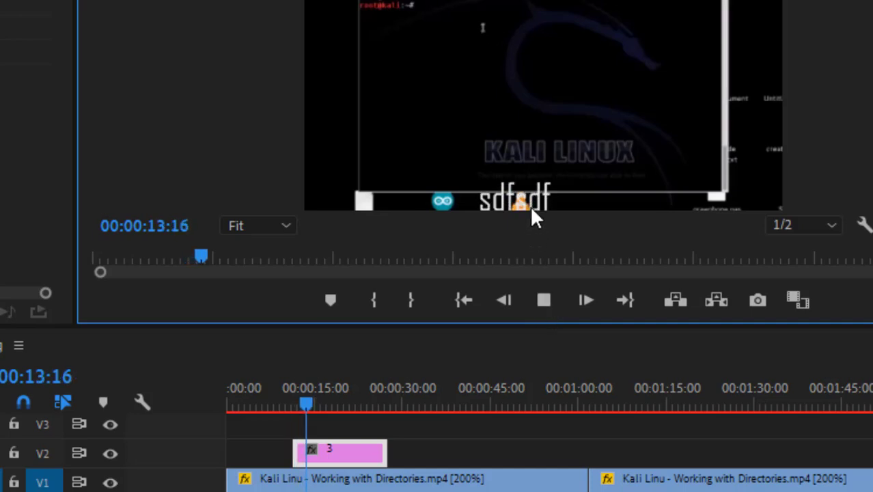
{"action": "left_click", "coordinate": [544, 299]}
{"action": "left_click", "coordinate": [375, 410]}
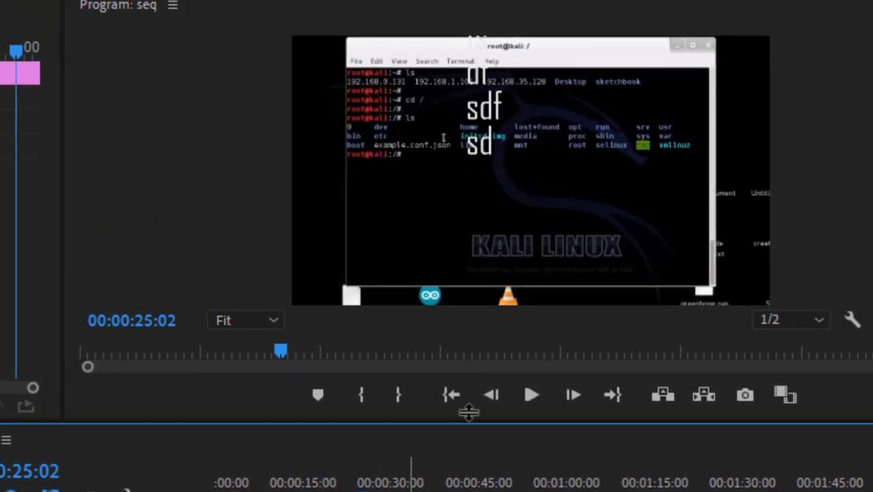
{"action": "left_click", "coordinate": [530, 393]}
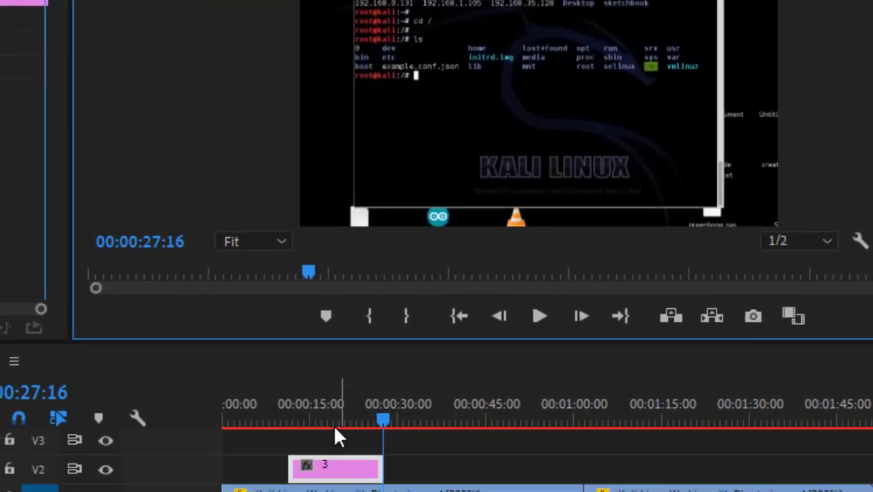
{"action": "left_click", "coordinate": [343, 255]}
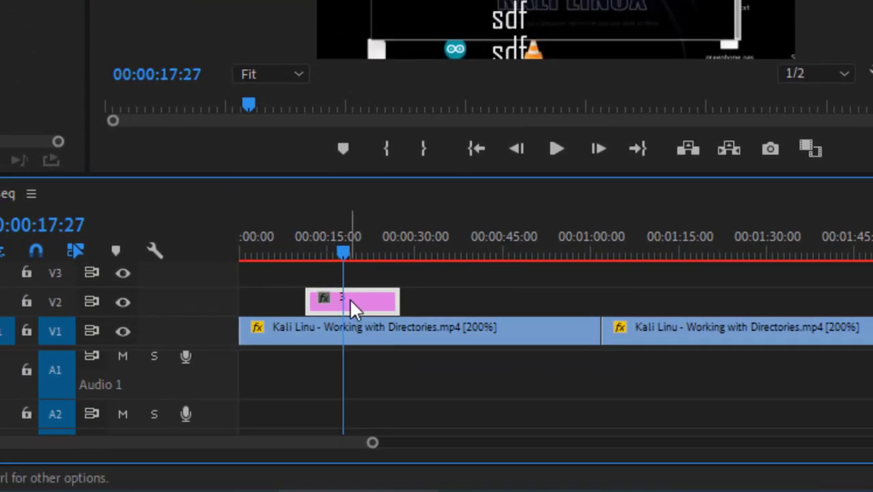
In title 3's Roll/Crawl Options, keep Roll and uncheck Start Off Screen.
{"action": "double_click", "coordinate": [352, 300]}
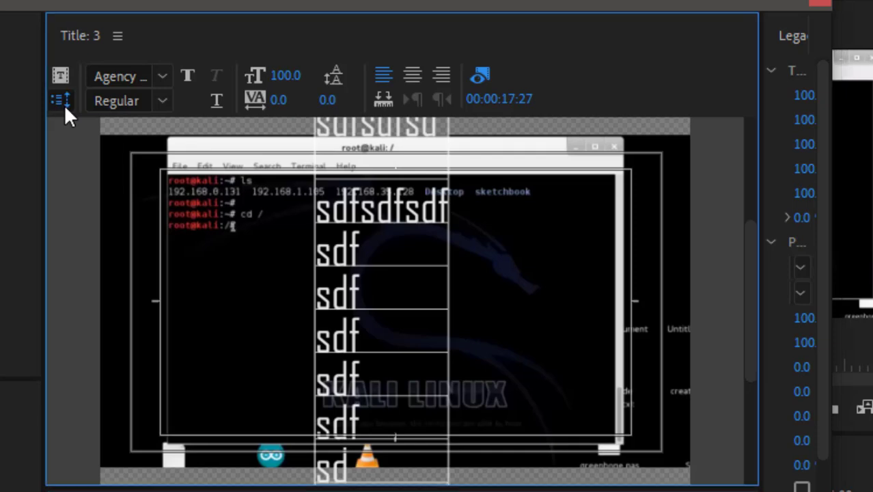
{"action": "left_click", "coordinate": [64, 106]}
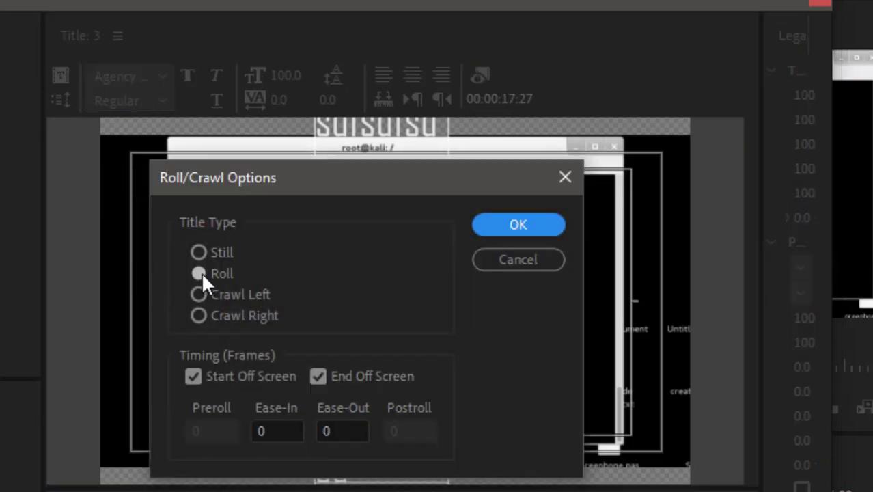
{"action": "left_click", "coordinate": [206, 378]}
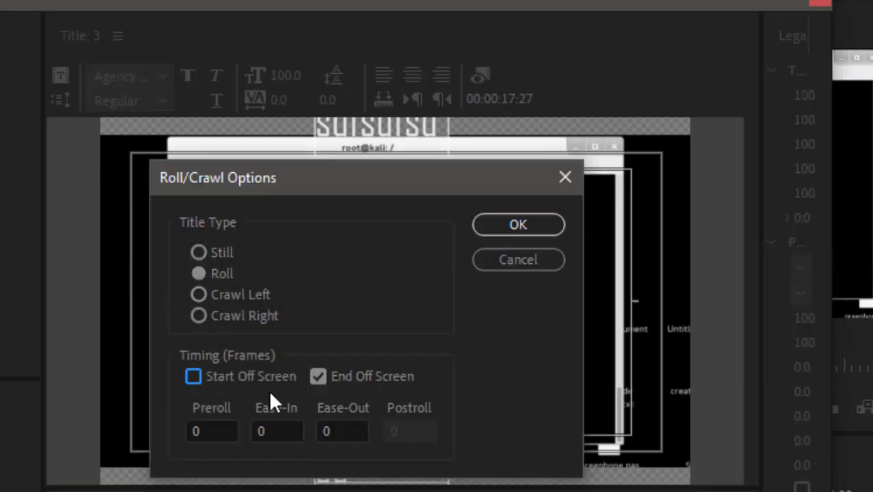
{"action": "left_click", "coordinate": [363, 376]}
{"action": "left_click", "coordinate": [516, 225]}
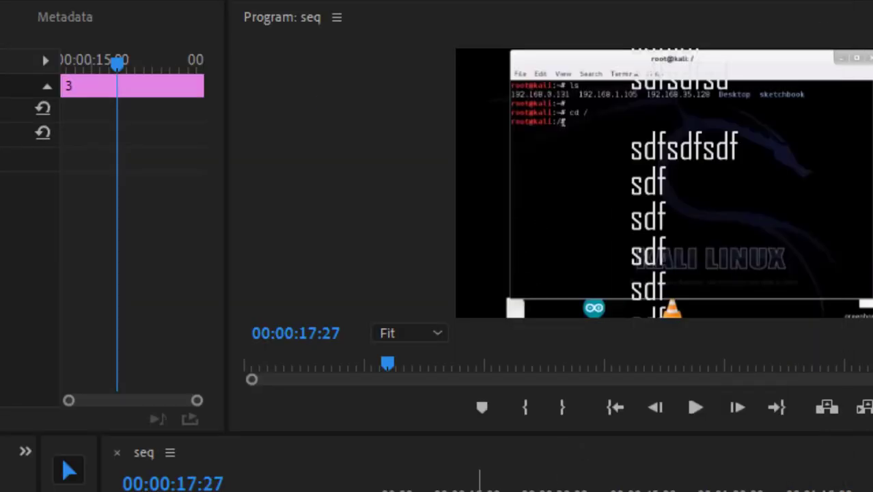
Play back title 3 rolling up from on screen over the Kali clip, then save.
{"action": "left_click_drag", "start_coordinate": [479, 486], "coordinate": [438, 486]}
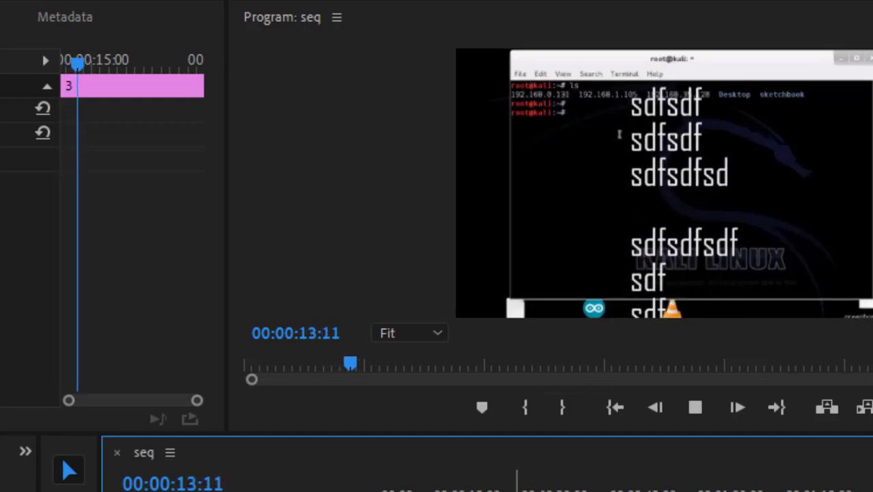
{"action": "key", "text": "space"}
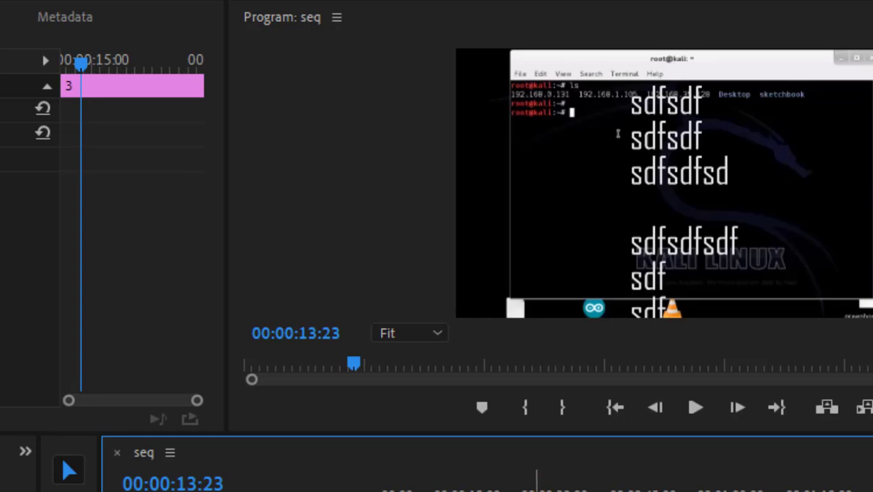
{"action": "key", "text": "space"}
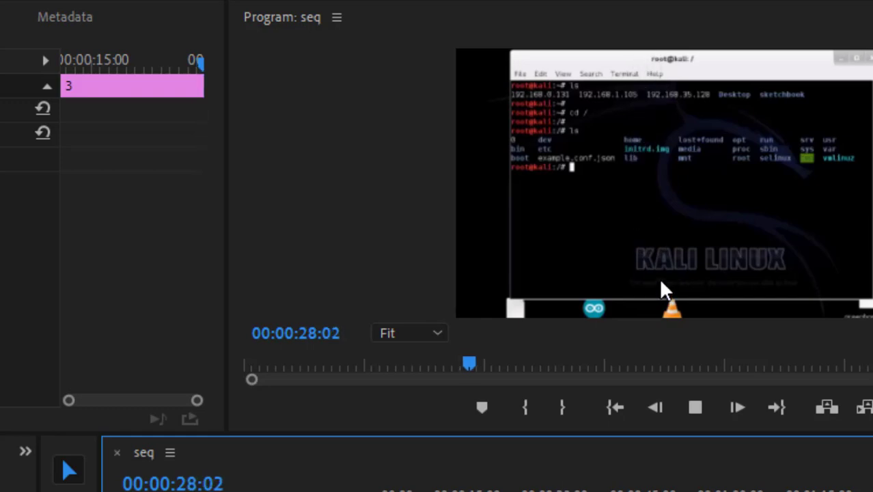
{"action": "left_click", "coordinate": [696, 409]}
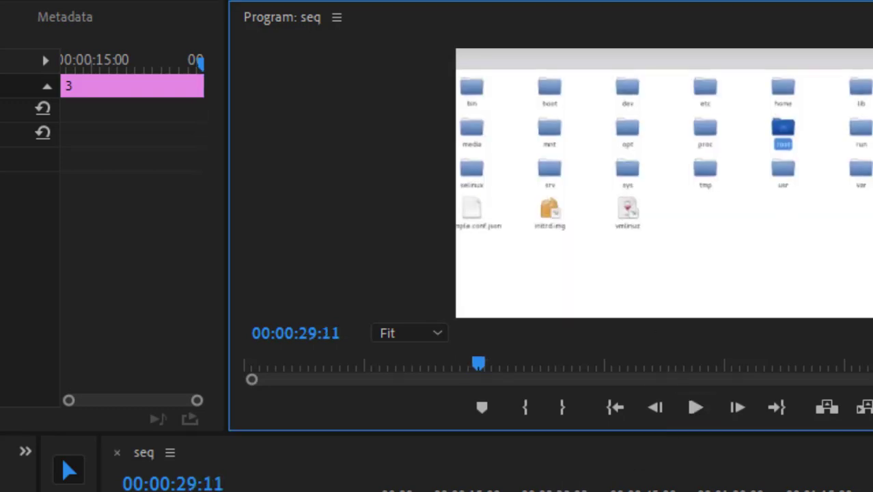
{"action": "left_click", "coordinate": [488, 489]}
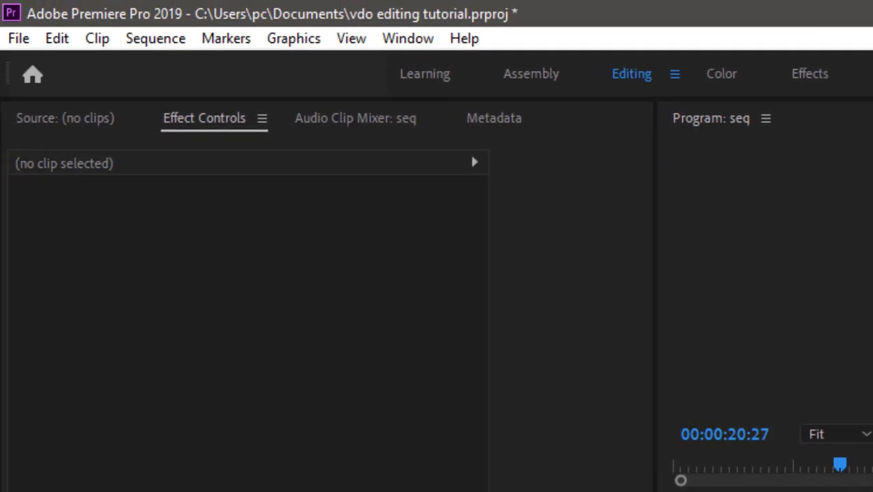
{"action": "key", "text": "ctrl+s"}
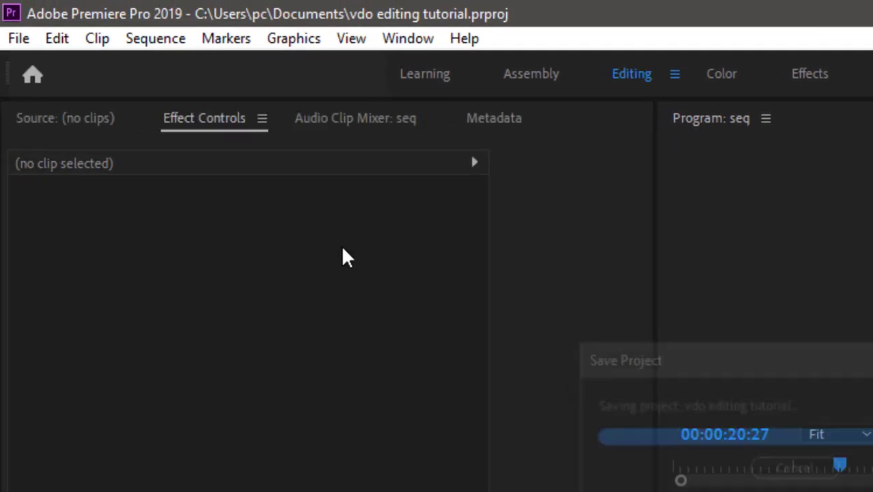
Create a new legacy title named 4 from the File > New menu.
{"action": "left_click", "coordinate": [20, 39]}
{"action": "mouse_move", "coordinate": [59, 67]}
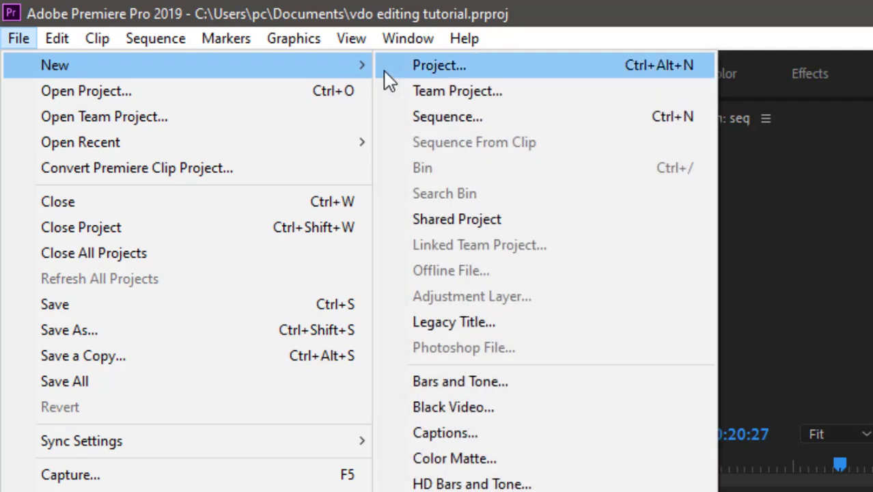
{"action": "left_click", "coordinate": [438, 323]}
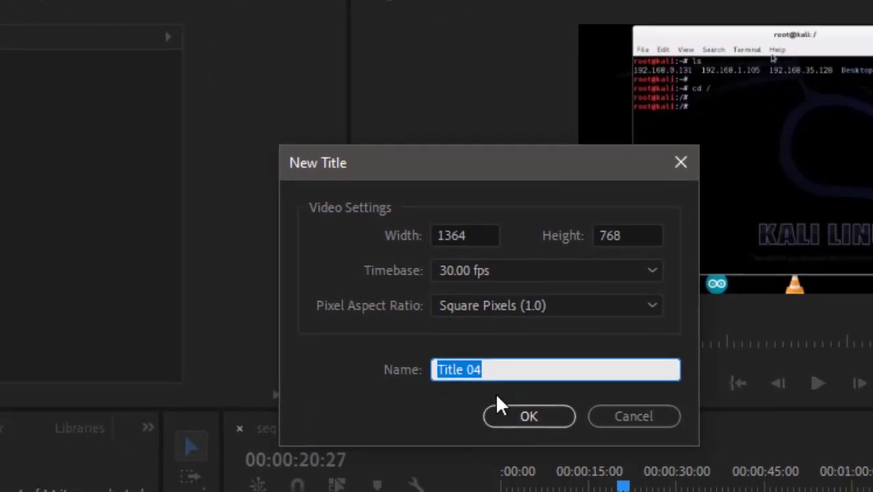
{"action": "type", "text": "4"}
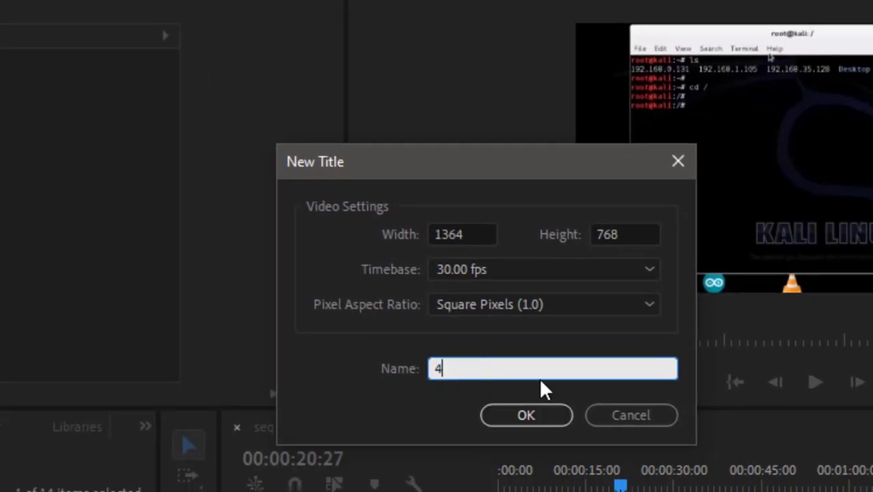
{"action": "key", "text": "Return"}
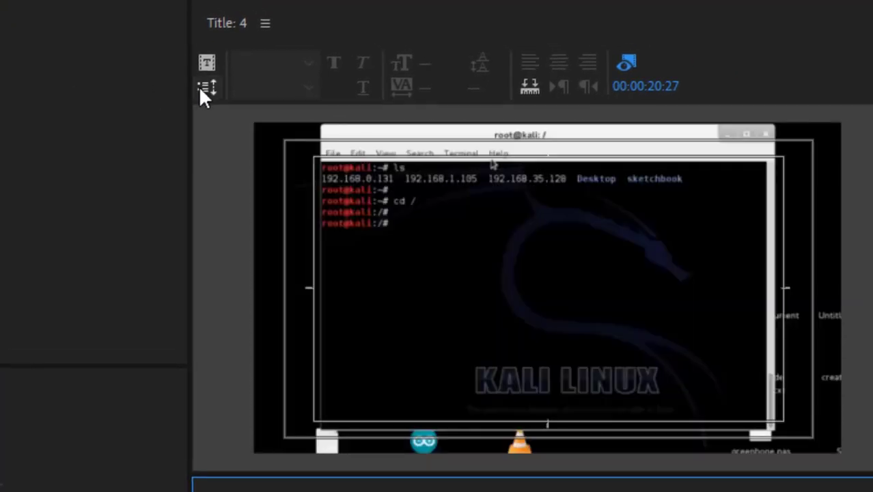
Set title 4 to Crawl Left with Start Off Screen and End Off Screen ticked.
{"action": "left_click", "coordinate": [201, 88]}
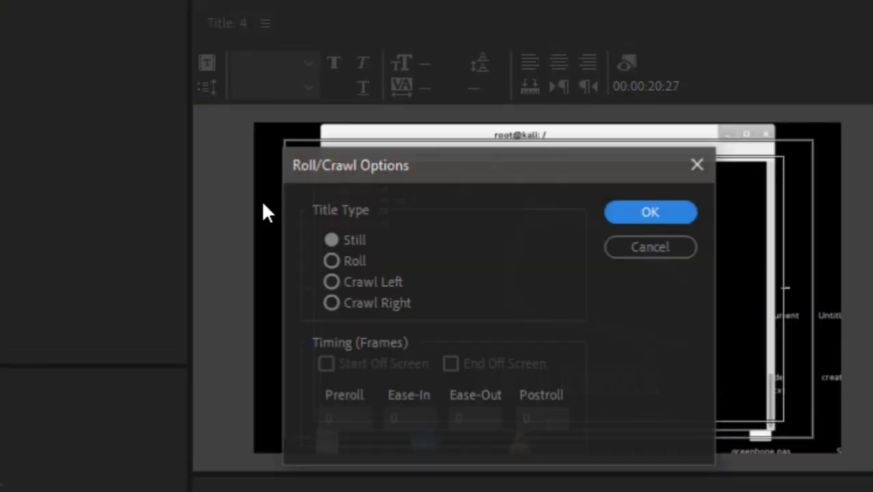
{"action": "left_click", "coordinate": [362, 282]}
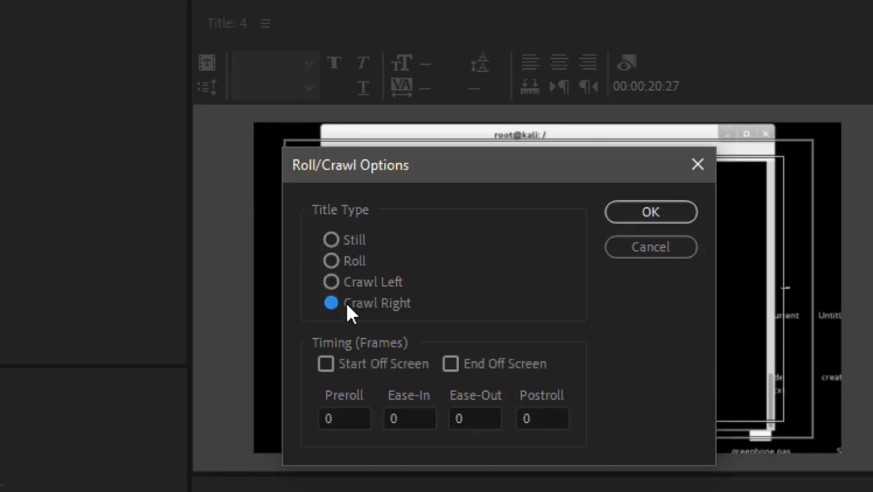
{"action": "left_click", "coordinate": [367, 283]}
{"action": "left_click", "coordinate": [395, 362]}
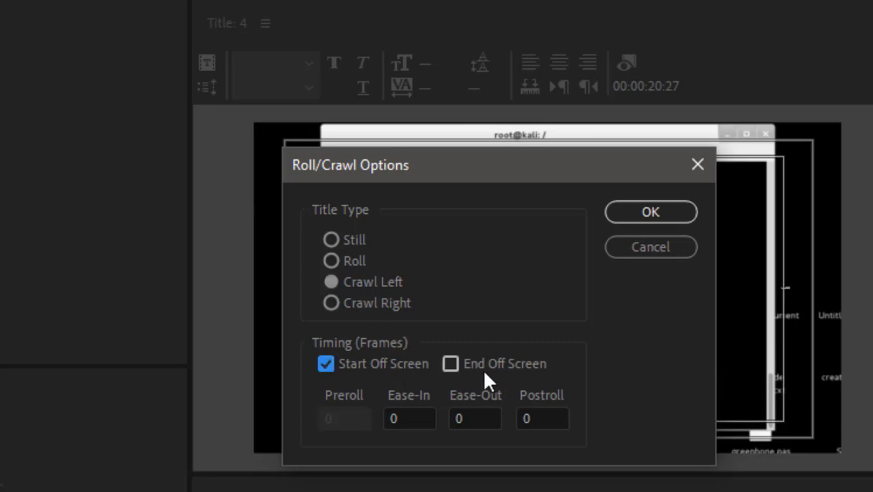
{"action": "left_click", "coordinate": [489, 366]}
{"action": "left_click", "coordinate": [635, 217]}
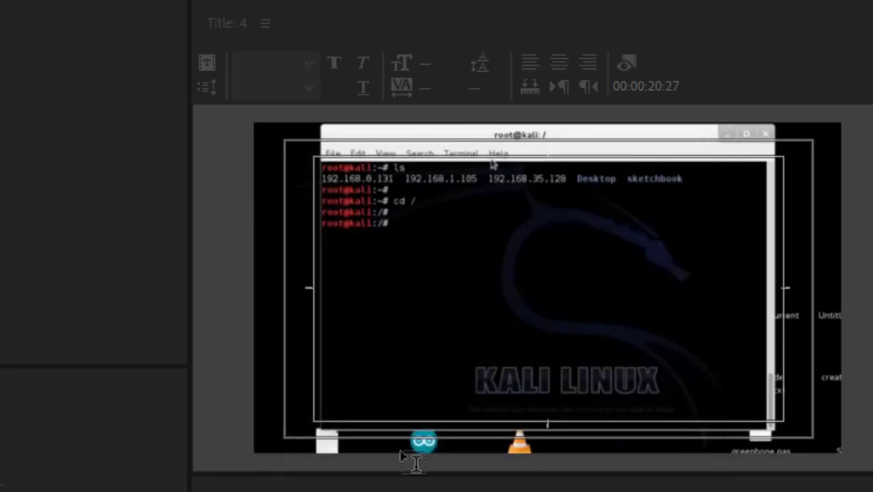
Type the placeholder line 'dsds asdasd asdasdas …' across the bottom of title 4.
{"action": "left_click", "coordinate": [299, 408]}
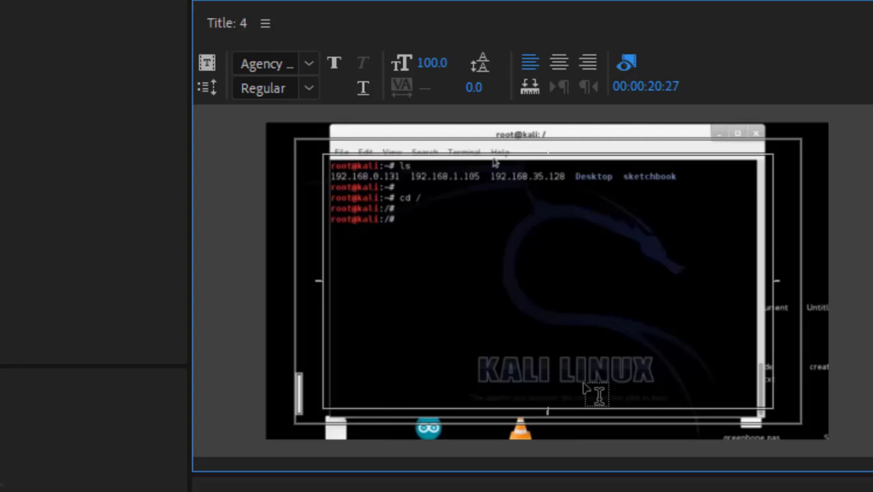
{"action": "type", "text": "dsds asdasd asdasdas"}
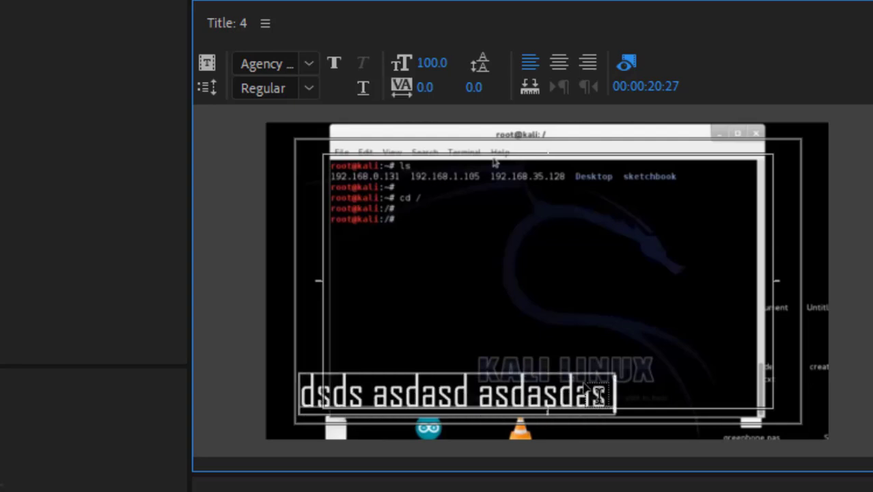
{"action": "type", "text": " asdasdas asdas asd asdas"}
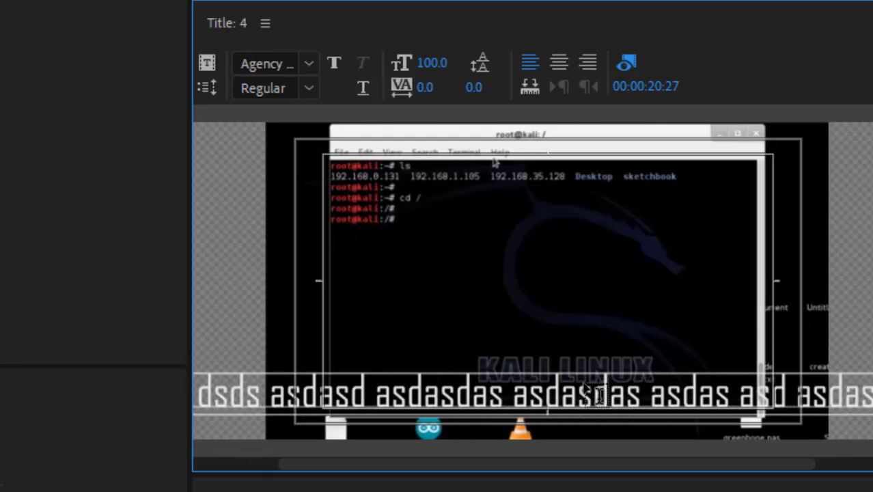
{"action": "type", "text": "dasdasd asdasd asd asdasd a"}
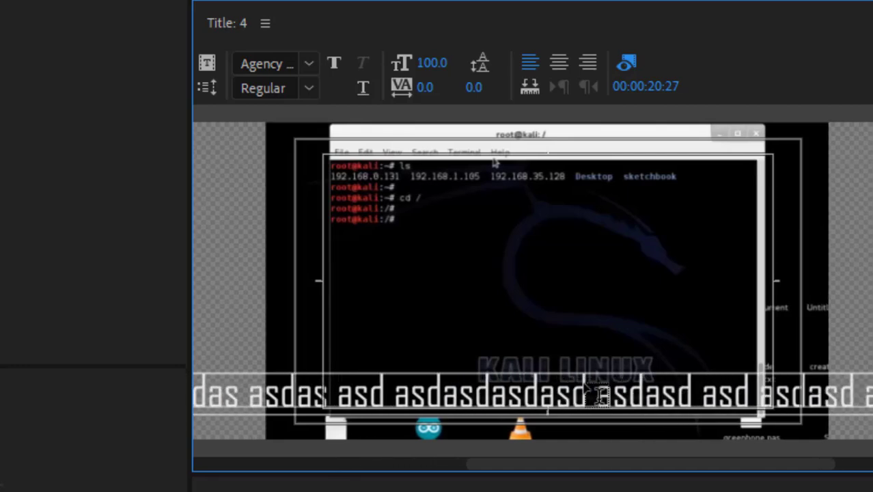
{"action": "type", "text": "sda s"}
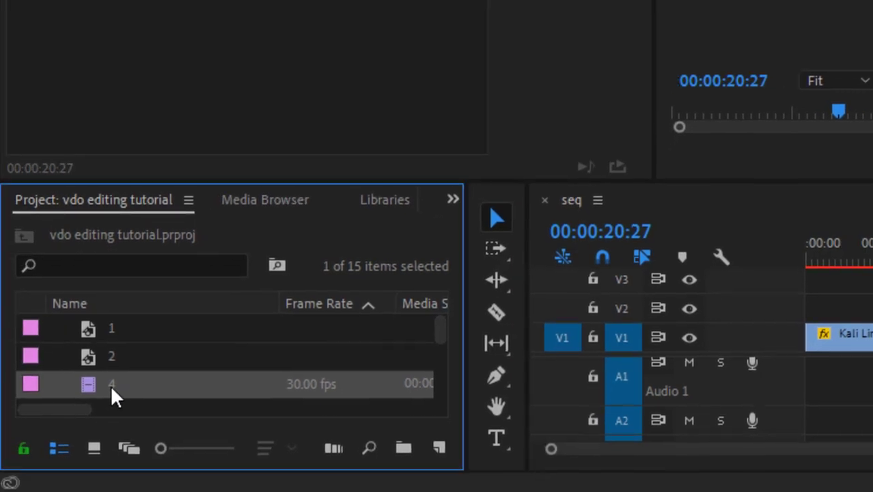
Place title 4 on V2 above the Kali clip and play it to preview the crawl.
{"action": "left_click_drag", "start_coordinate": [111, 385], "coordinate": [292, 377]}
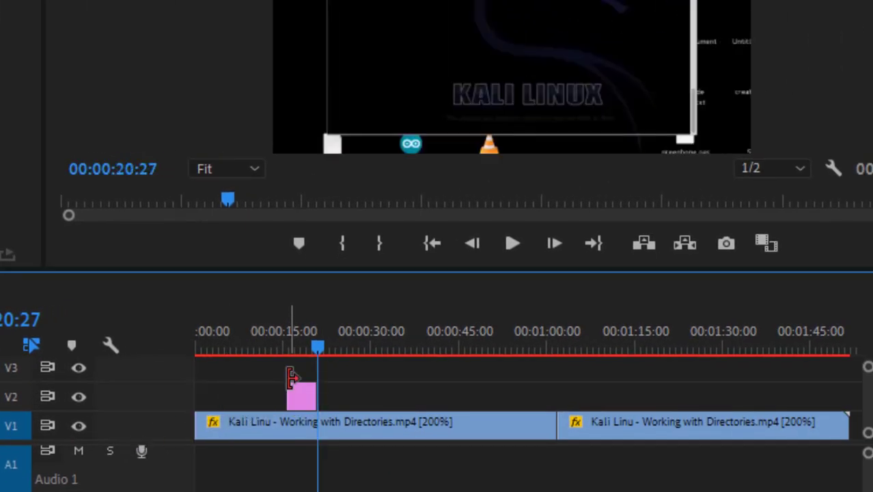
{"action": "left_click", "coordinate": [286, 346]}
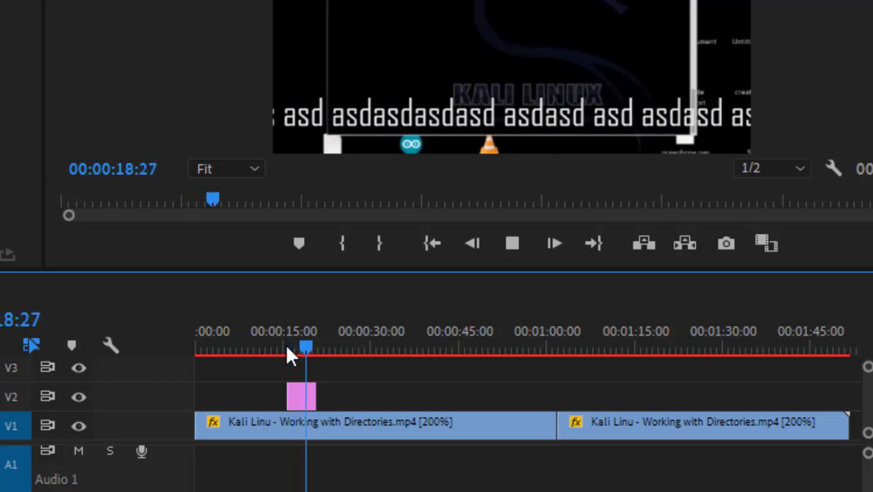
{"action": "key", "text": "space"}
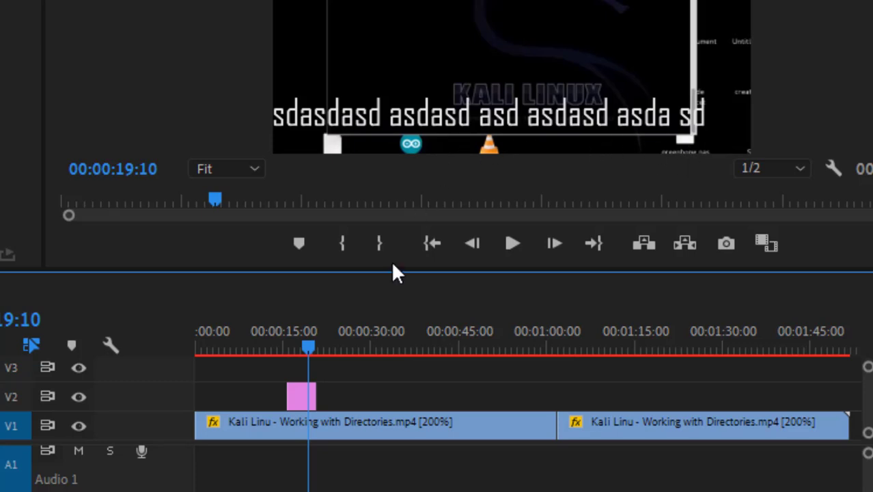
Move the title 4 clip up from V2 to track V3, with the playhead at 00:00:18:03.
{"action": "left_click", "coordinate": [303, 395]}
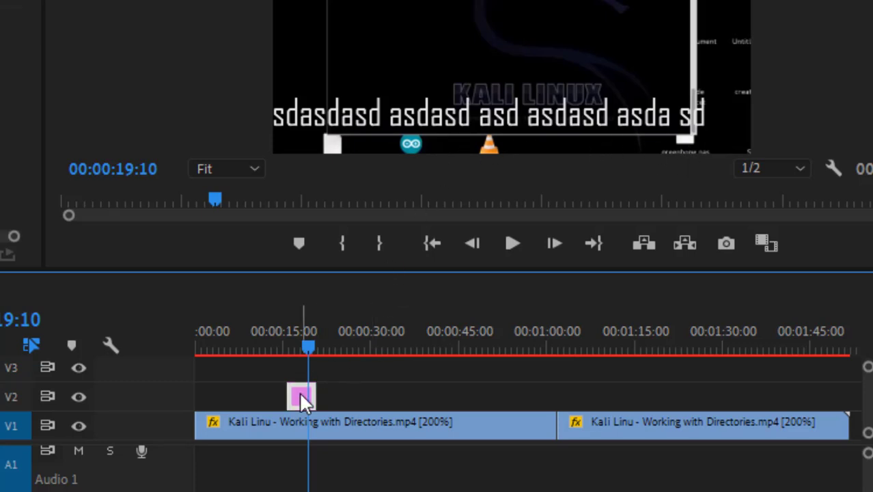
{"action": "left_click", "coordinate": [301, 347]}
{"action": "left_click_drag", "start_coordinate": [301, 347], "coordinate": [300, 347]}
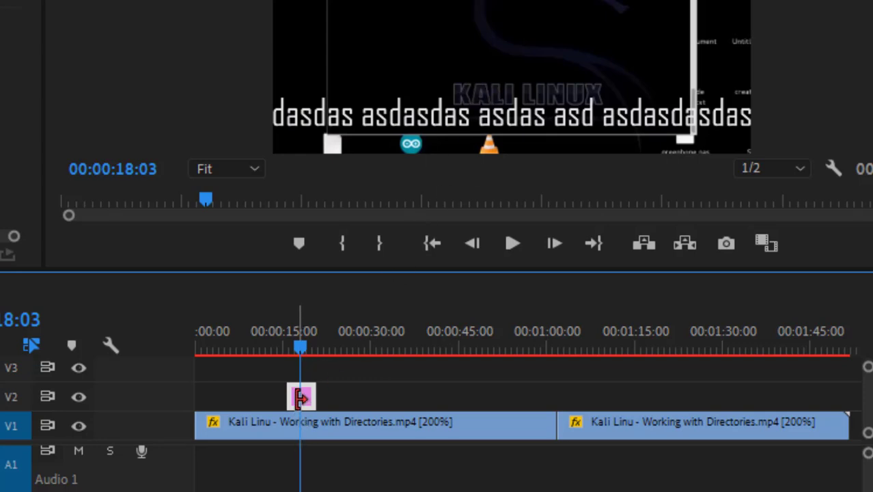
{"action": "left_click_drag", "start_coordinate": [303, 389], "coordinate": [303, 375]}
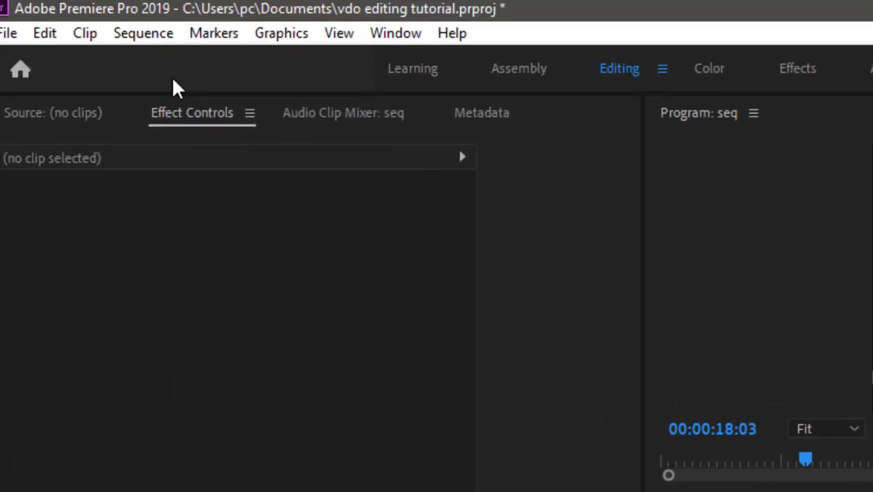
Create a new legacy title, Title 05, with default settings.
{"action": "left_click", "coordinate": [18, 38]}
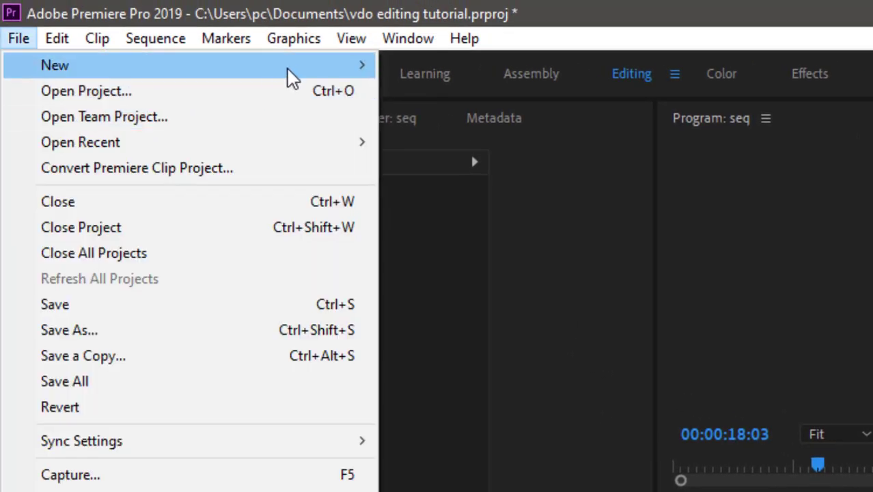
{"action": "mouse_move", "coordinate": [301, 66]}
{"action": "left_click", "coordinate": [458, 322]}
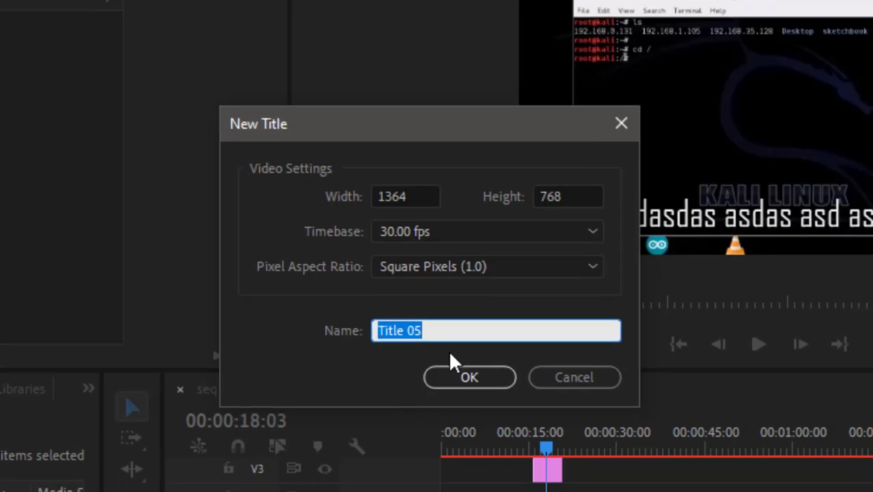
{"action": "left_click", "coordinate": [490, 390]}
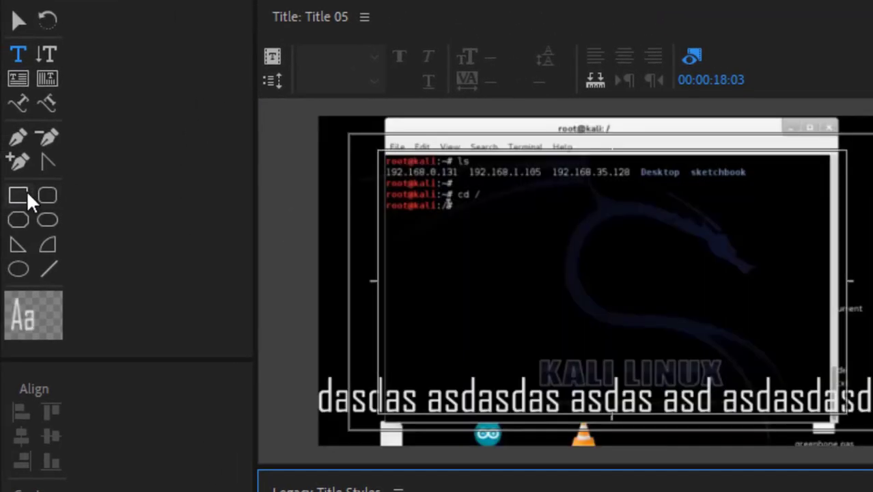
Draw a rectangle bar across the bottom of the Title 05 canvas.
{"action": "left_click", "coordinate": [26, 190]}
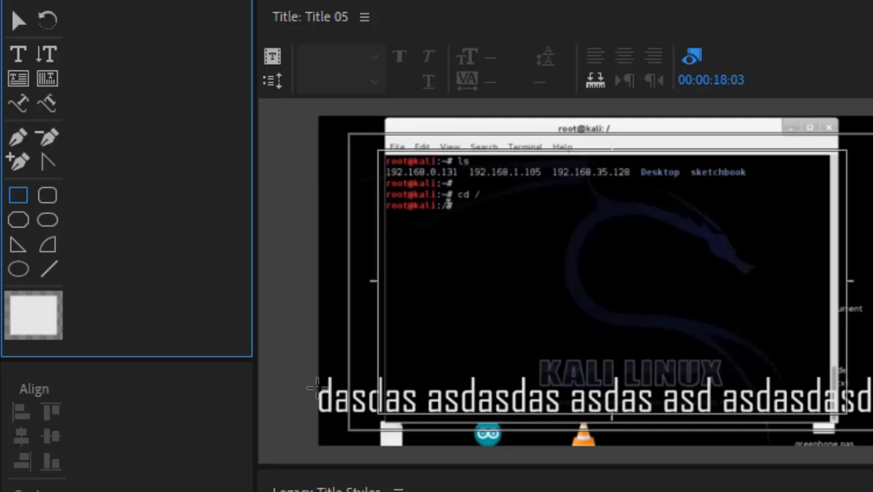
{"action": "left_click_drag", "start_coordinate": [318, 396], "coordinate": [869, 444]}
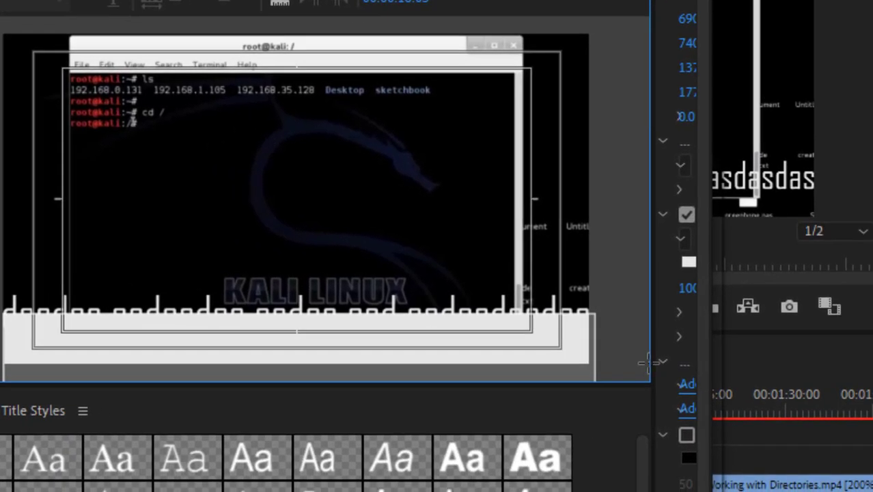
{"action": "left_click_drag", "start_coordinate": [652, 363], "coordinate": [605, 365]}
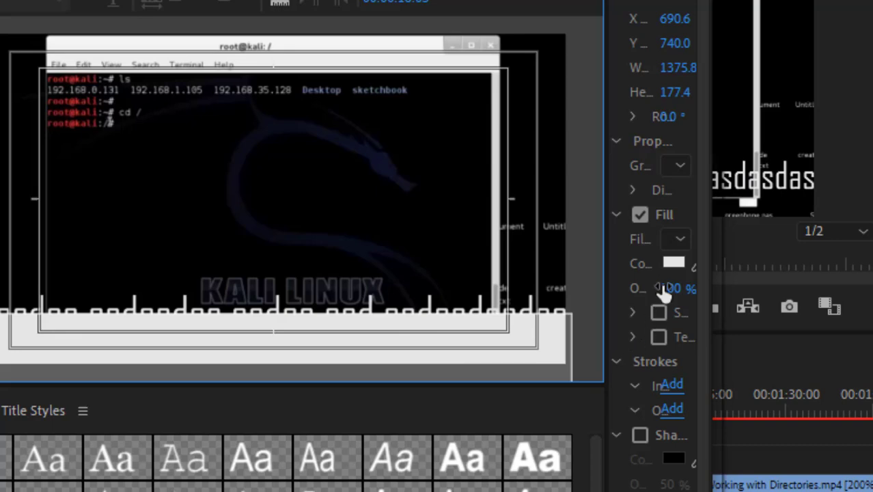
Fill the bottom bar with red (F50808).
{"action": "left_click", "coordinate": [674, 263]}
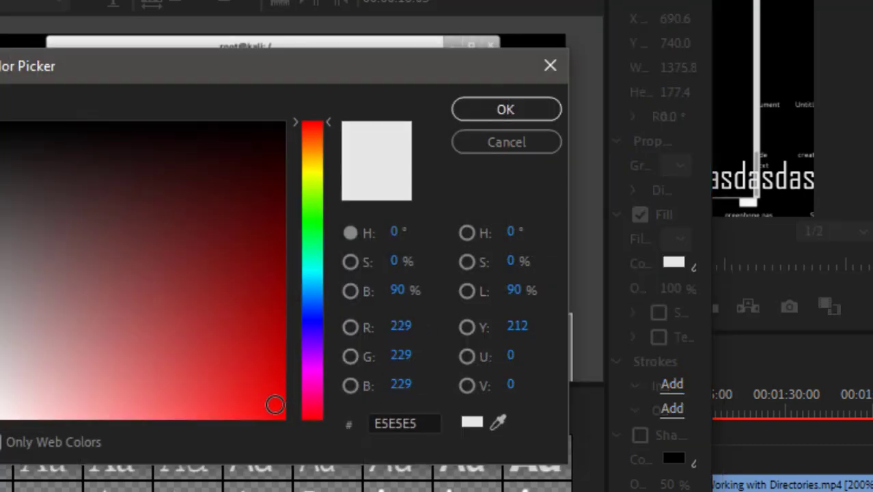
{"action": "left_click", "coordinate": [274, 407]}
{"action": "left_click", "coordinate": [462, 116]}
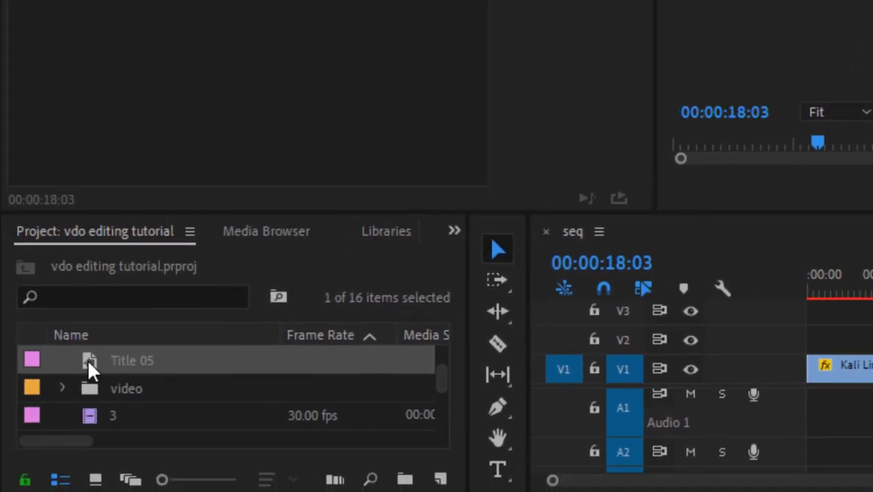
Reopen Title 05 and leave its Roll/Crawl setting as a still title.
{"action": "double_click", "coordinate": [87, 359]}
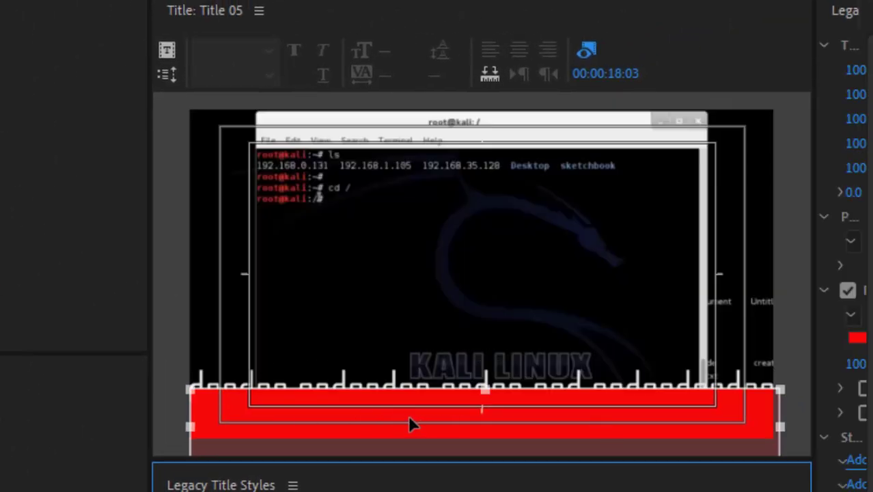
{"action": "left_click", "coordinate": [314, 260]}
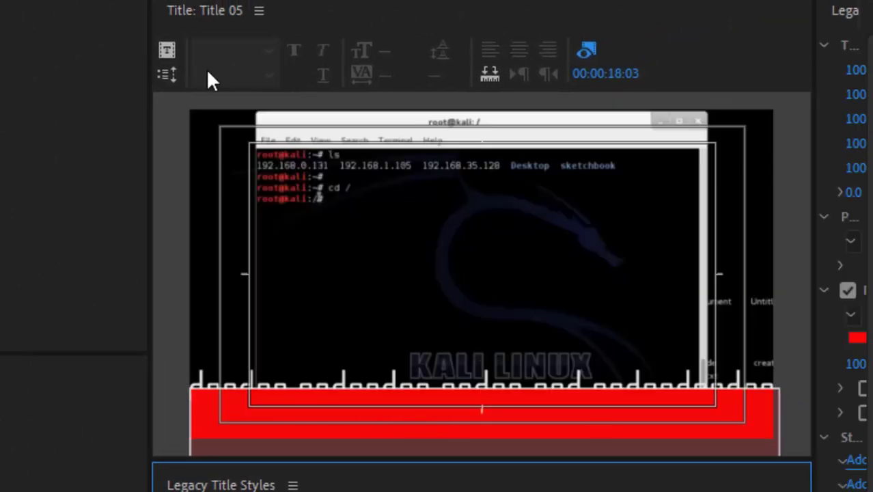
{"action": "left_click", "coordinate": [169, 76]}
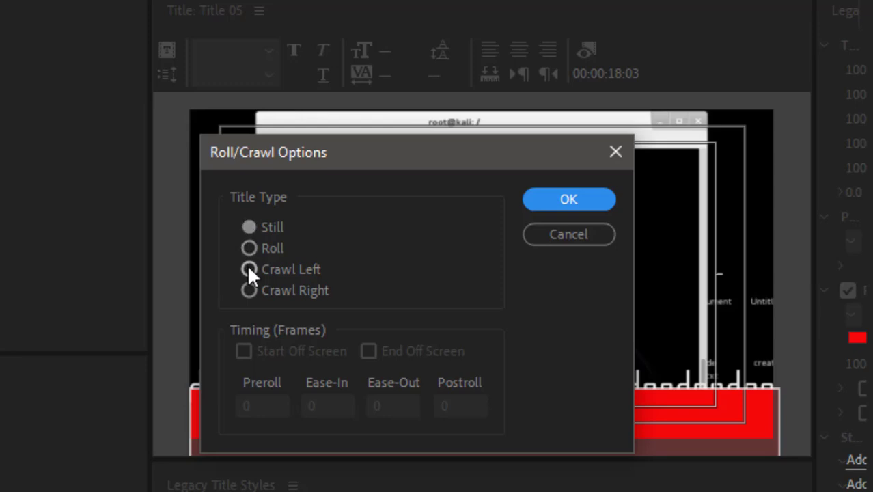
{"action": "left_click", "coordinate": [540, 230]}
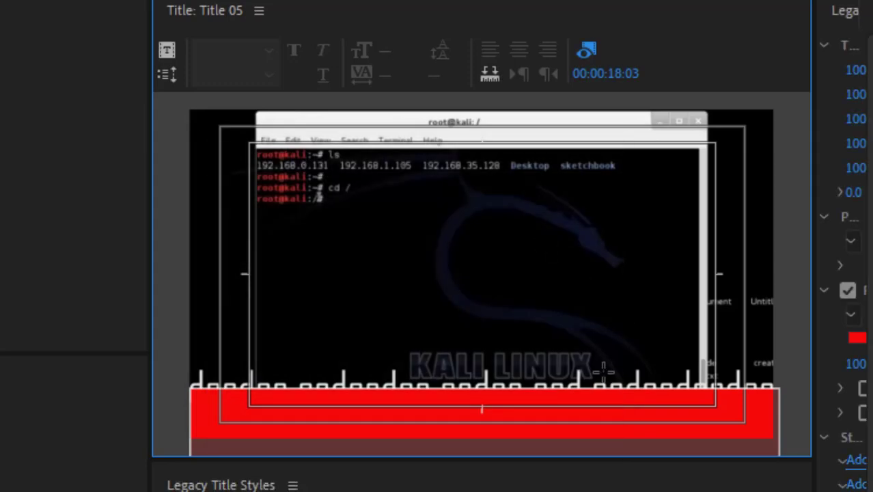
{"action": "left_click", "coordinate": [502, 432]}
{"action": "left_click", "coordinate": [799, 93]}
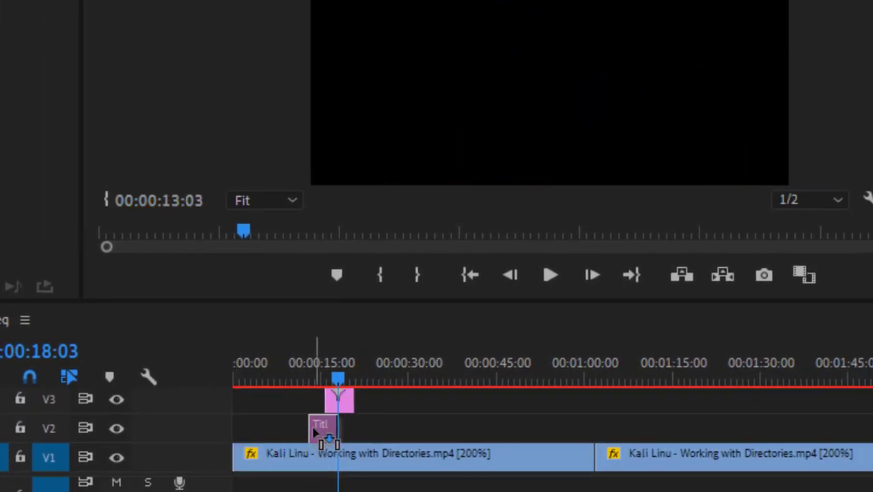
Put Title 05's red bar on V2 and lower title 4's crawling text into it.
{"action": "left_click_drag", "start_coordinate": [253, 477], "coordinate": [338, 420]}
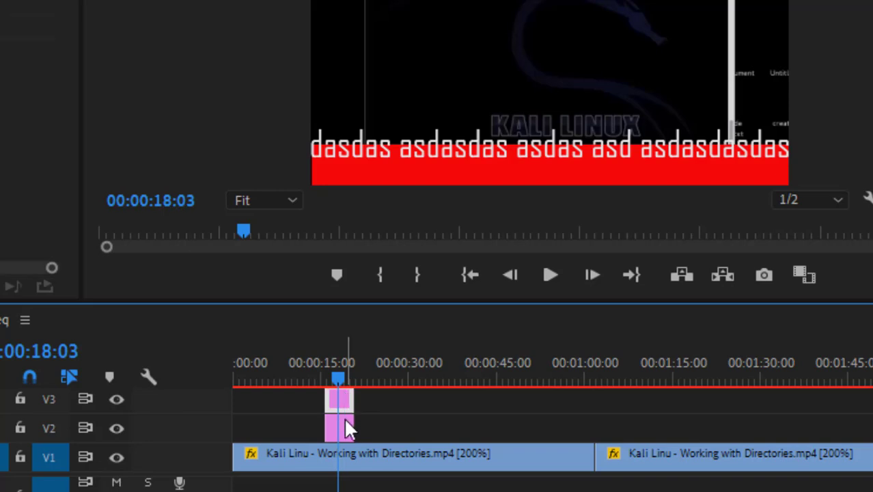
{"action": "left_click", "coordinate": [344, 423]}
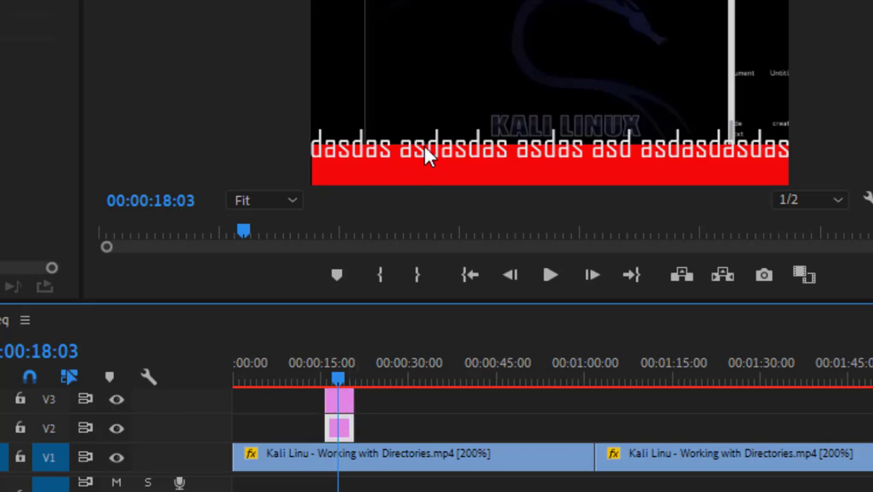
{"action": "double_click", "coordinate": [342, 404]}
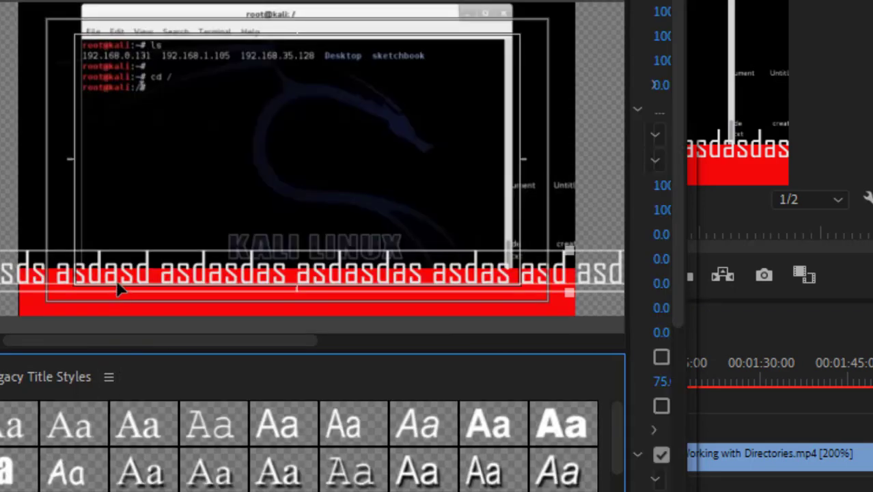
{"action": "left_click_drag", "start_coordinate": [121, 274], "coordinate": [122, 290]}
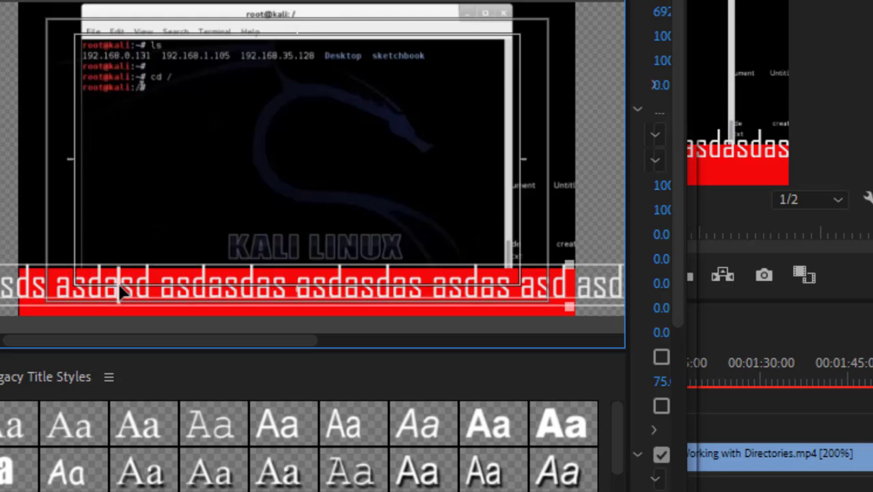
{"action": "left_click_drag", "start_coordinate": [120, 290], "coordinate": [120, 298]}
{"action": "double_click", "coordinate": [120, 297]}
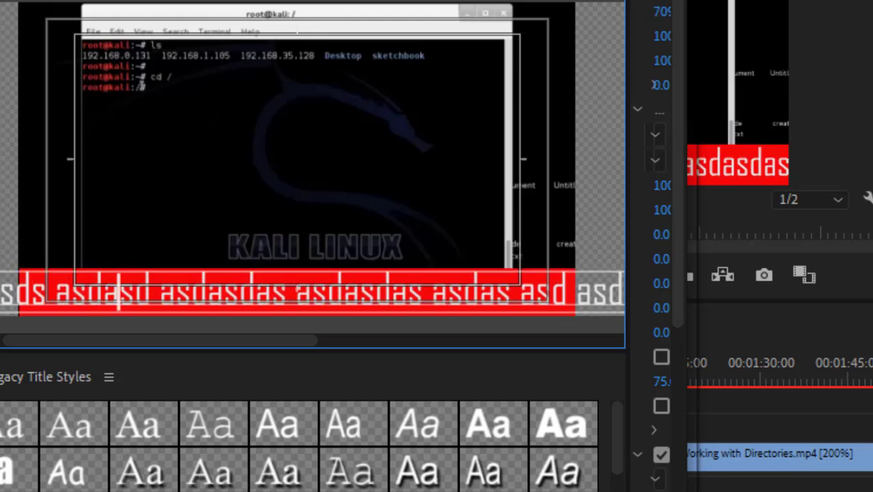
{"action": "left_click", "coordinate": [469, 305]}
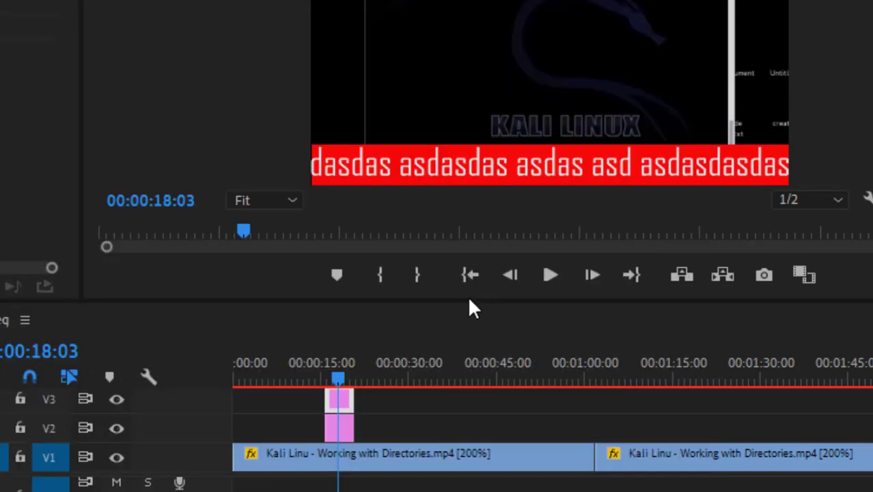
Preview the crawl from just before the titles.
{"action": "left_click", "coordinate": [320, 380]}
{"action": "key", "text": "space"}
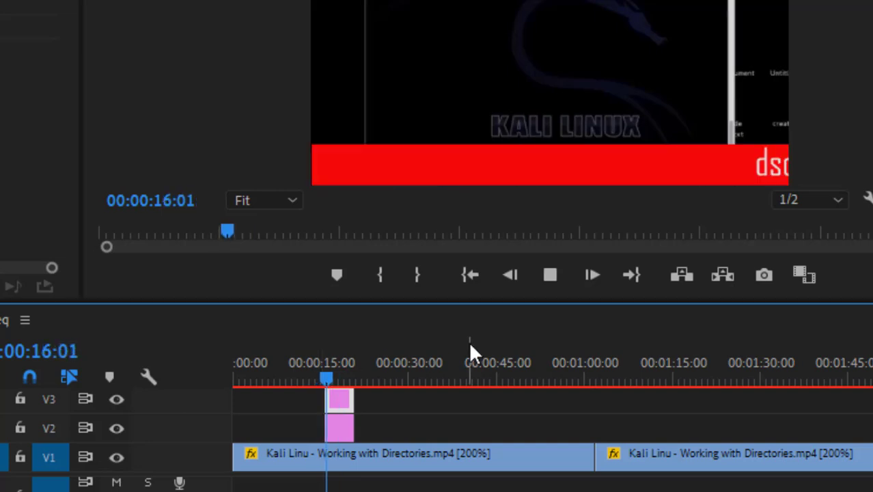
{"action": "left_click", "coordinate": [549, 275]}
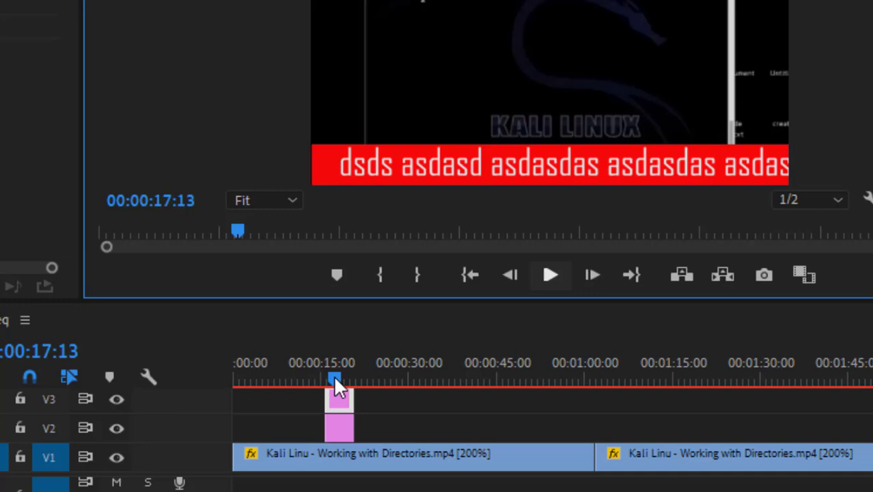
Extend the red-bar clip to start earlier and move both title clips to 00:00:00:00.
{"action": "left_click", "coordinate": [334, 428]}
{"action": "left_click_drag", "start_coordinate": [335, 429], "coordinate": [312, 428]}
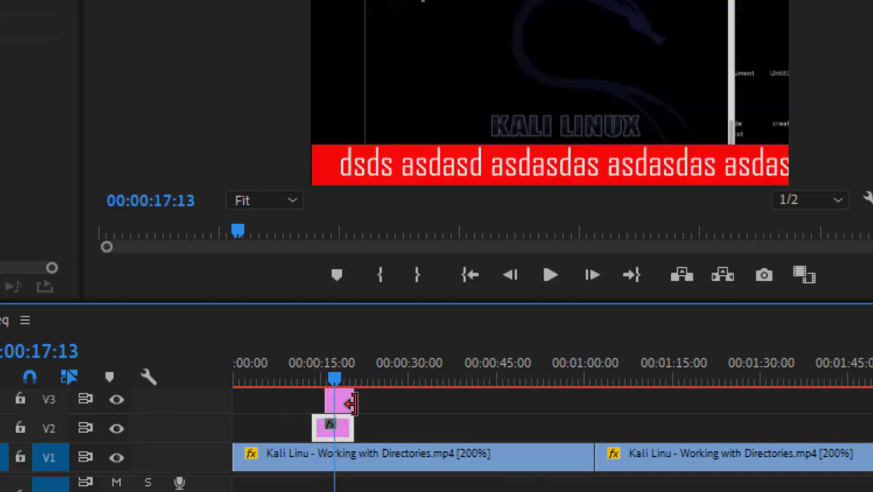
{"action": "mouse_move", "coordinate": [375, 402]}
{"action": "left_mouse_down"}
{"action": "mouse_move", "coordinate": [311, 433]}
{"action": "mouse_move", "coordinate": [217, 440]}
{"action": "left_mouse_up"}
{"action": "left_click", "coordinate": [471, 275]}
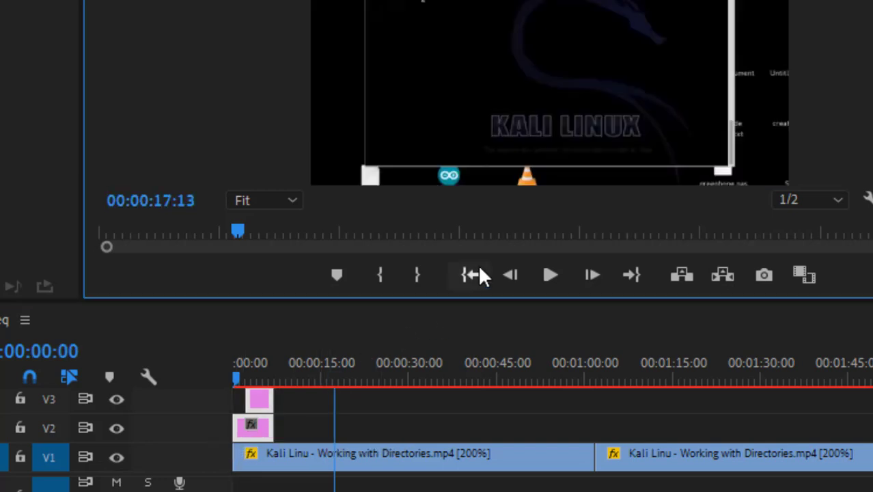
Replay the crawl from the start, stopping at 00:00:06:19, and save the project.
{"action": "left_click", "coordinate": [546, 275]}
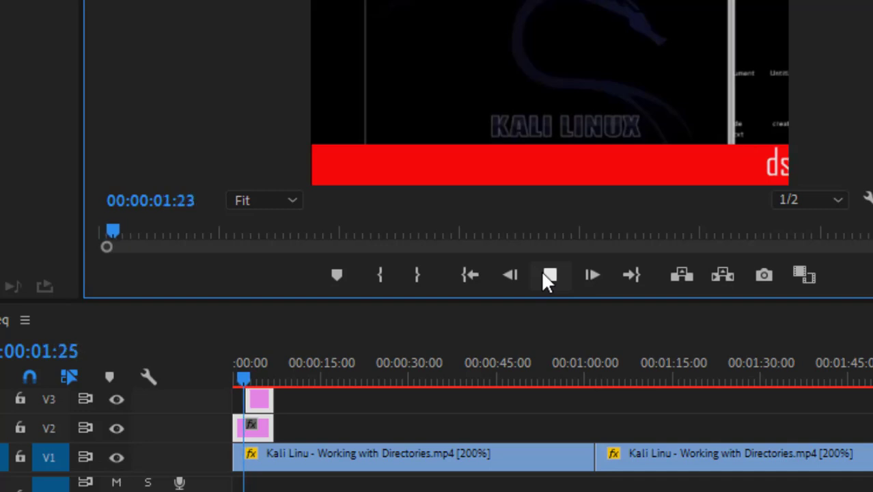
{"action": "left_click", "coordinate": [543, 275]}
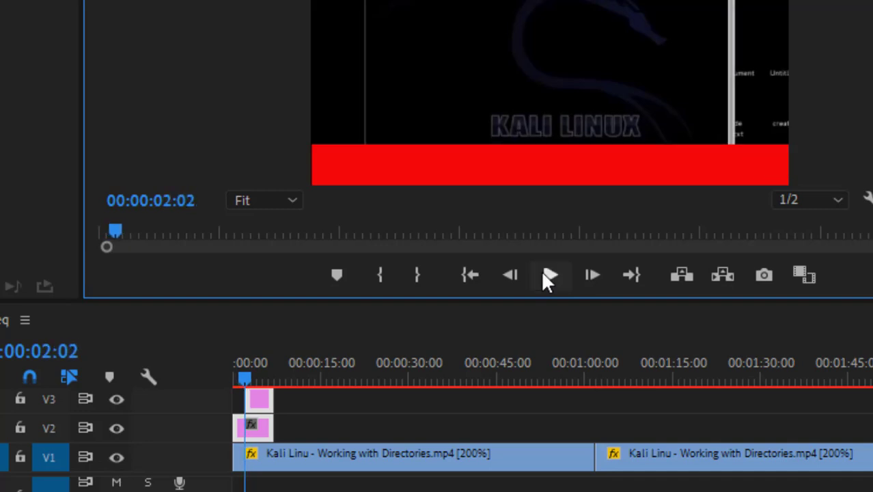
{"action": "left_click", "coordinate": [543, 276]}
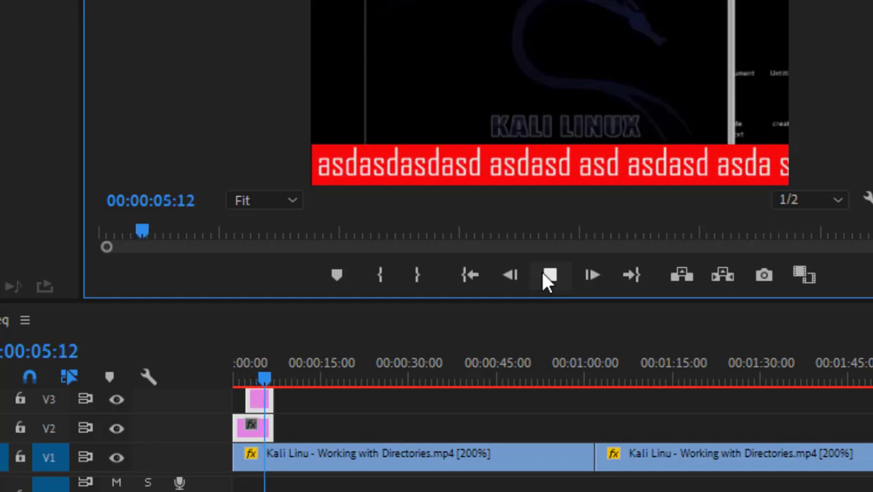
{"action": "left_click", "coordinate": [544, 275]}
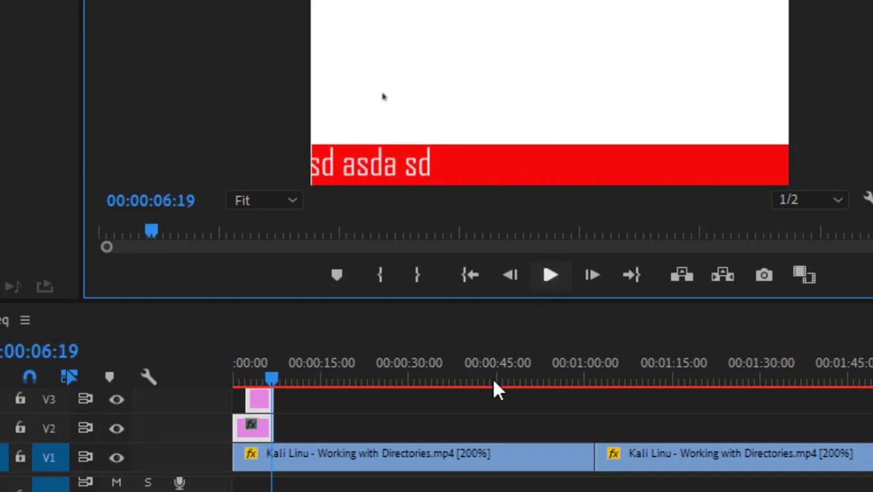
{"action": "left_click", "coordinate": [449, 418]}
{"action": "key", "text": "ctrl+s"}
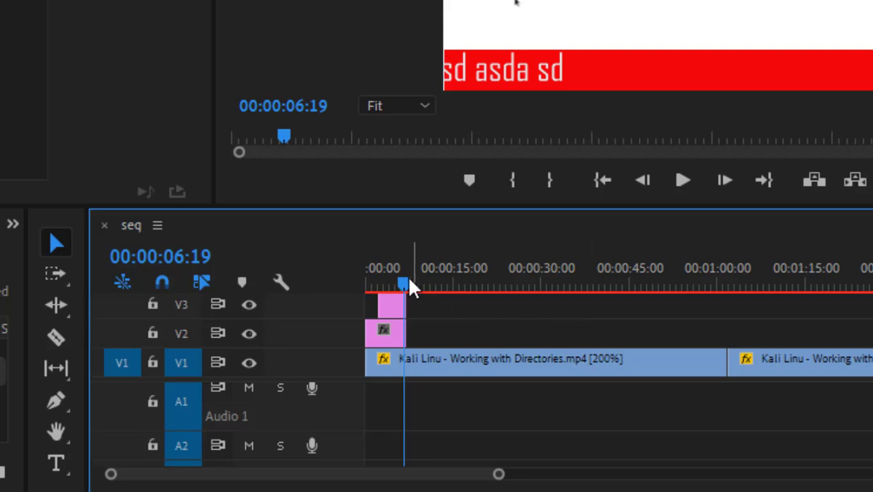
Place the Welcome title 1 on V2 at about 00:00:14:04 and select the clip.
{"action": "left_click_drag", "start_coordinate": [408, 286], "coordinate": [389, 280]}
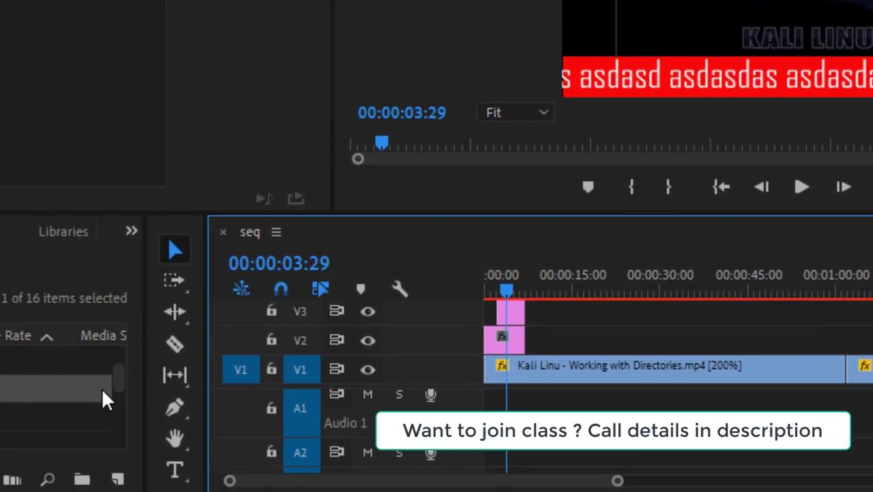
{"action": "mouse_move", "coordinate": [114, 378]}
{"action": "left_mouse_down"}
{"action": "mouse_move", "coordinate": [121, 366]}
{"action": "mouse_move", "coordinate": [355, 349]}
{"action": "left_mouse_up"}
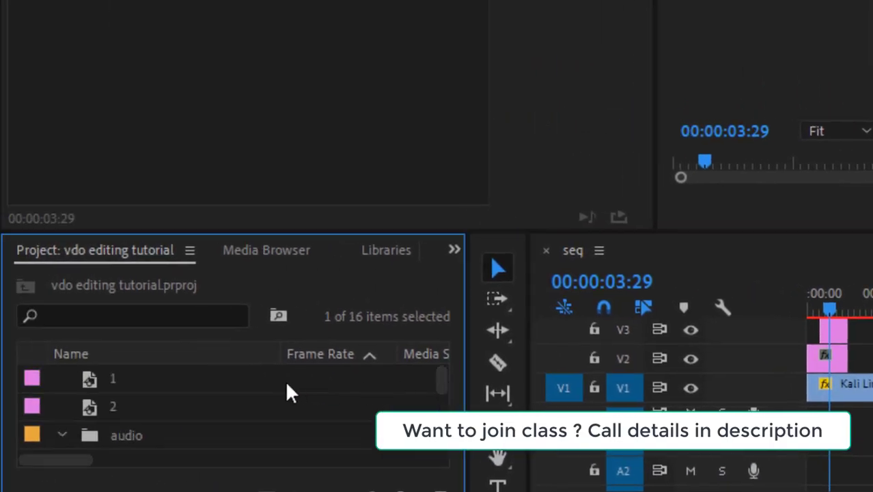
{"action": "left_click", "coordinate": [287, 384]}
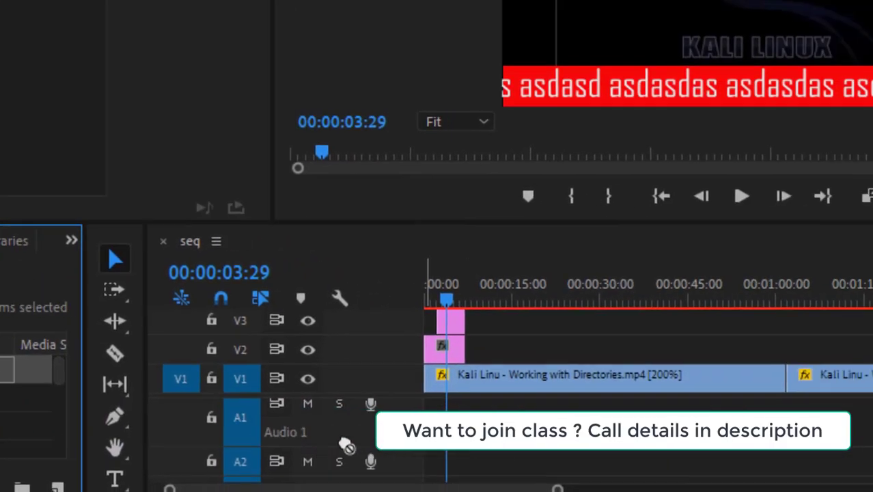
{"action": "left_click", "coordinate": [368, 295]}
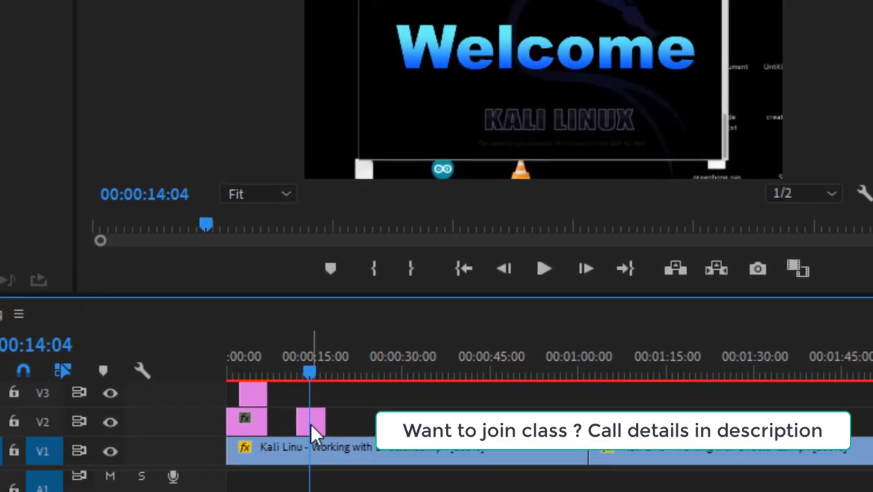
{"action": "left_click", "coordinate": [310, 425]}
Set the Welcome text's Transform Opacity to 20 in the legacy title editor.
{"action": "double_click", "coordinate": [309, 423]}
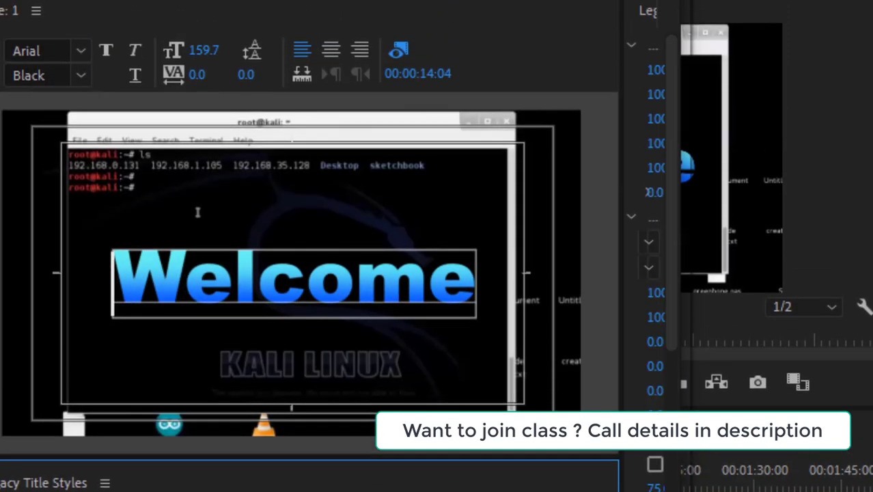
{"action": "left_click", "coordinate": [134, 316]}
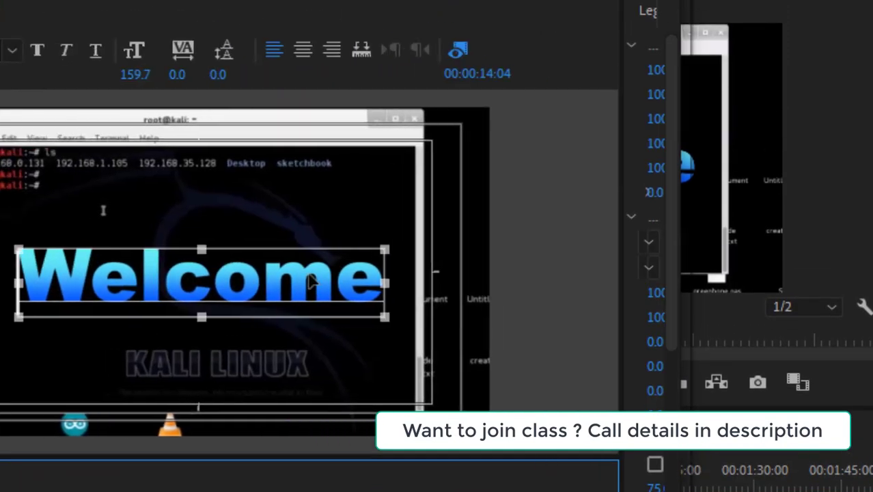
{"action": "left_click", "coordinate": [89, 288]}
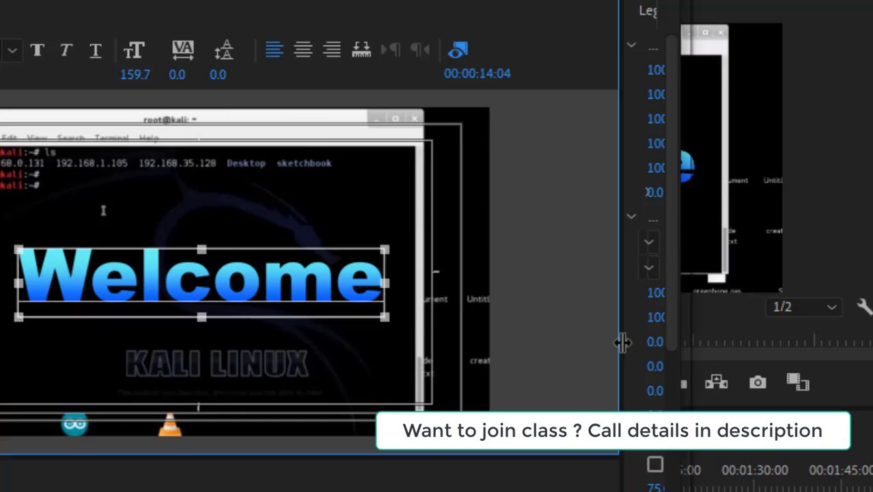
{"action": "left_click_drag", "start_coordinate": [619, 343], "coordinate": [527, 364]}
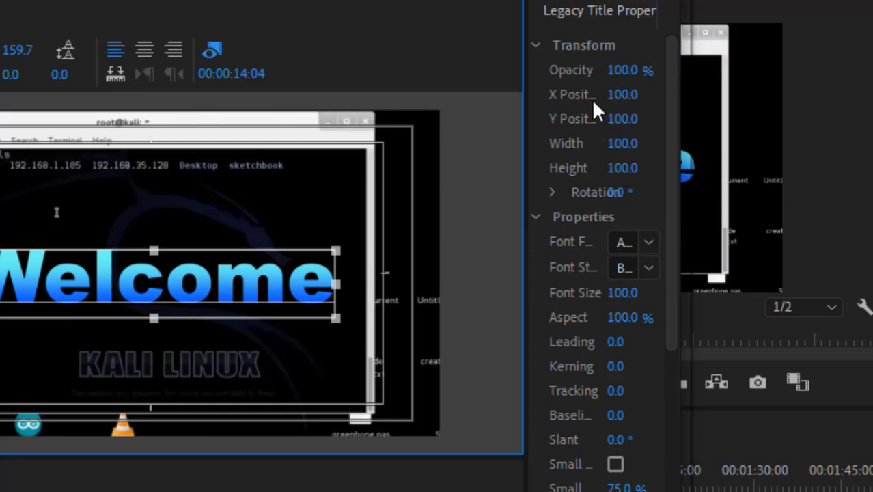
{"action": "left_click", "coordinate": [622, 74]}
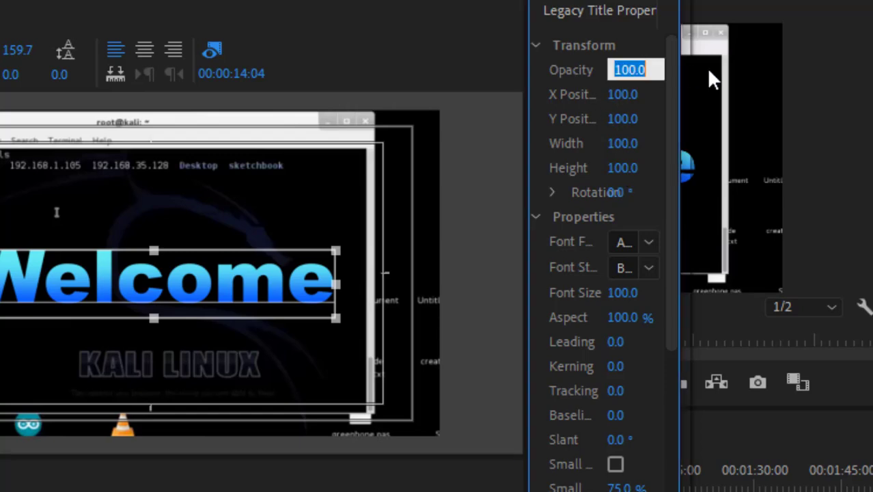
{"action": "type", "text": "20"}
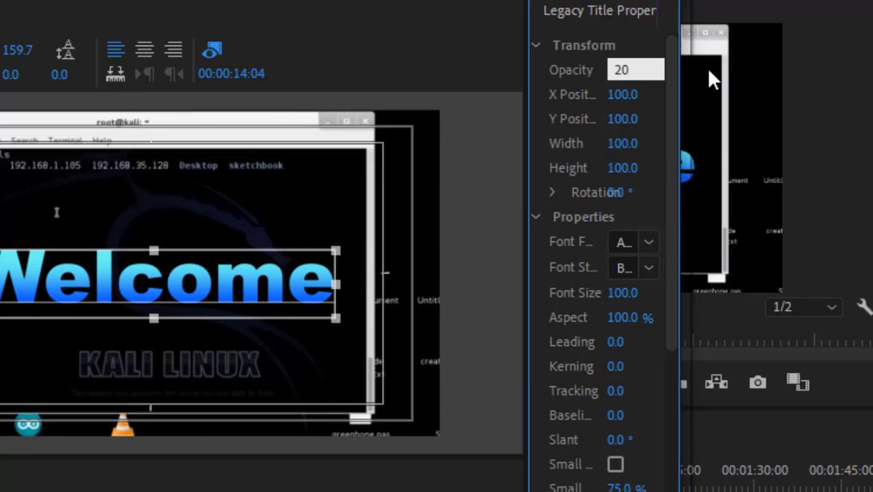
{"action": "key", "text": "Return"}
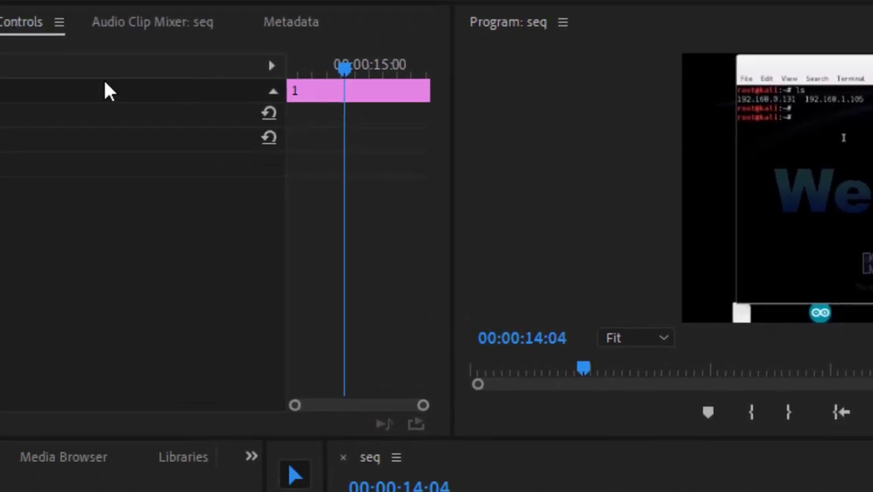
Deselect the Welcome clip and save the vdo editing tutorial project with Ctrl+S.
{"action": "left_click_drag", "start_coordinate": [197, 38], "coordinate": [212, 143]}
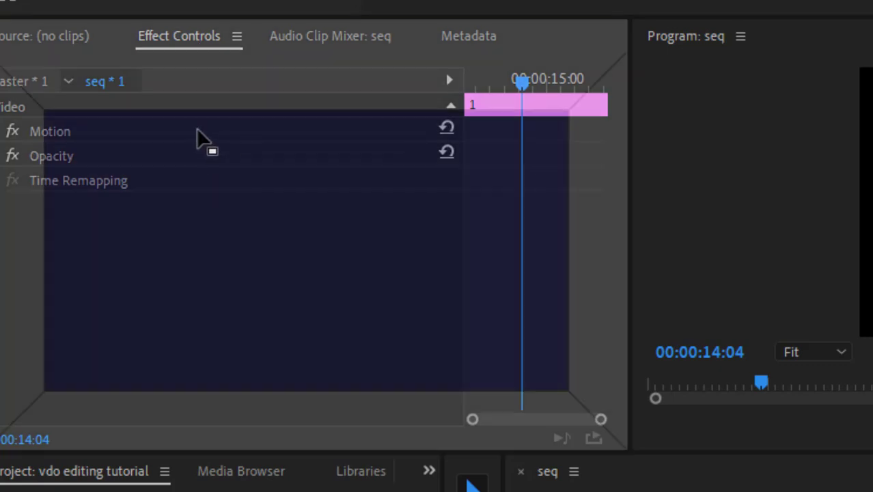
{"action": "left_click_drag", "start_coordinate": [210, 180], "coordinate": [270, 223]}
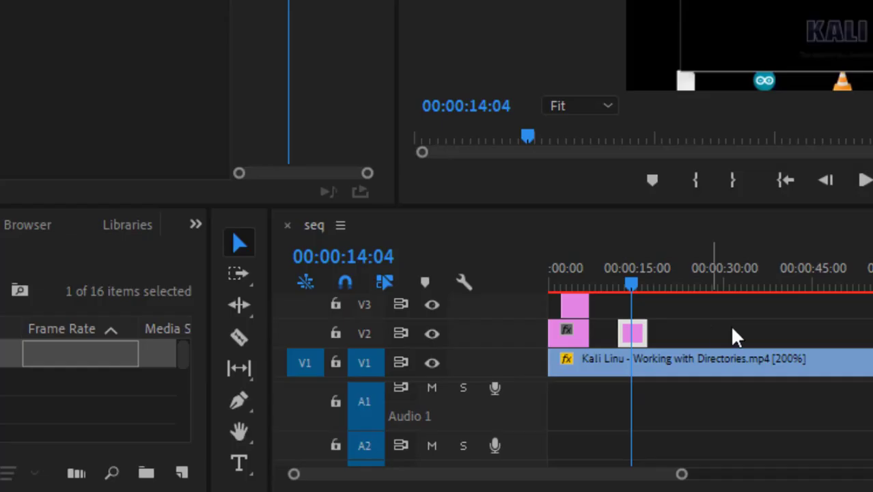
{"action": "left_click", "coordinate": [745, 332]}
{"action": "key", "text": "ctrl+s"}
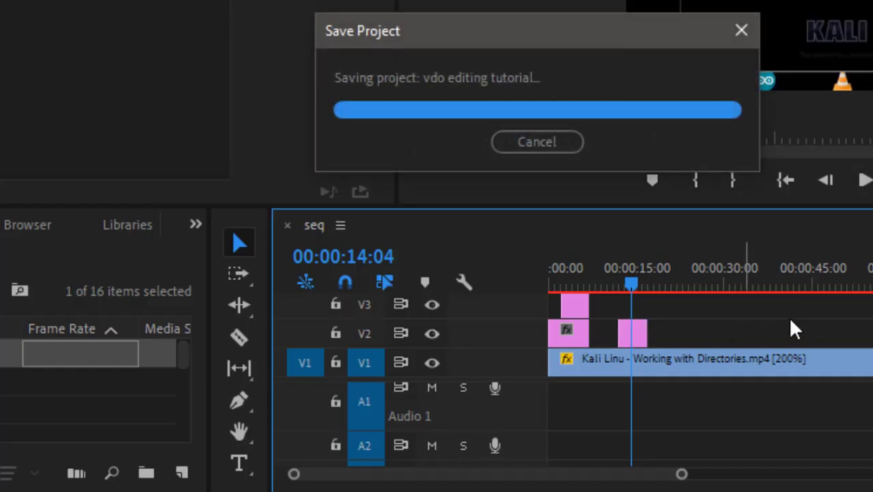